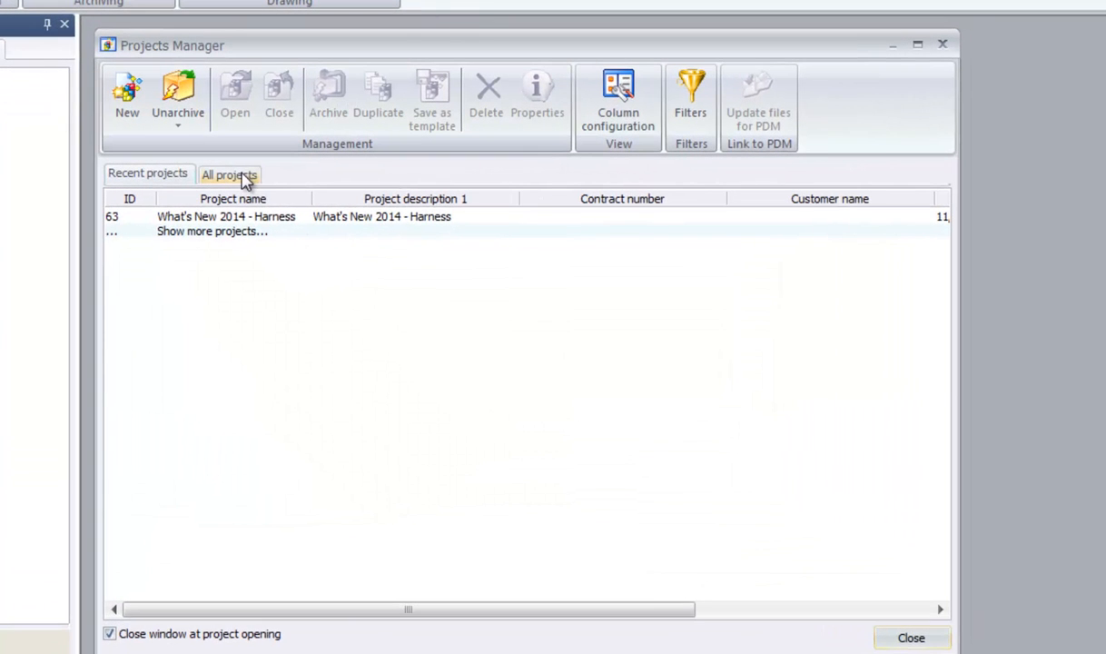
# List all projects and filter them by the name 2014
pyautogui.click(243, 177)
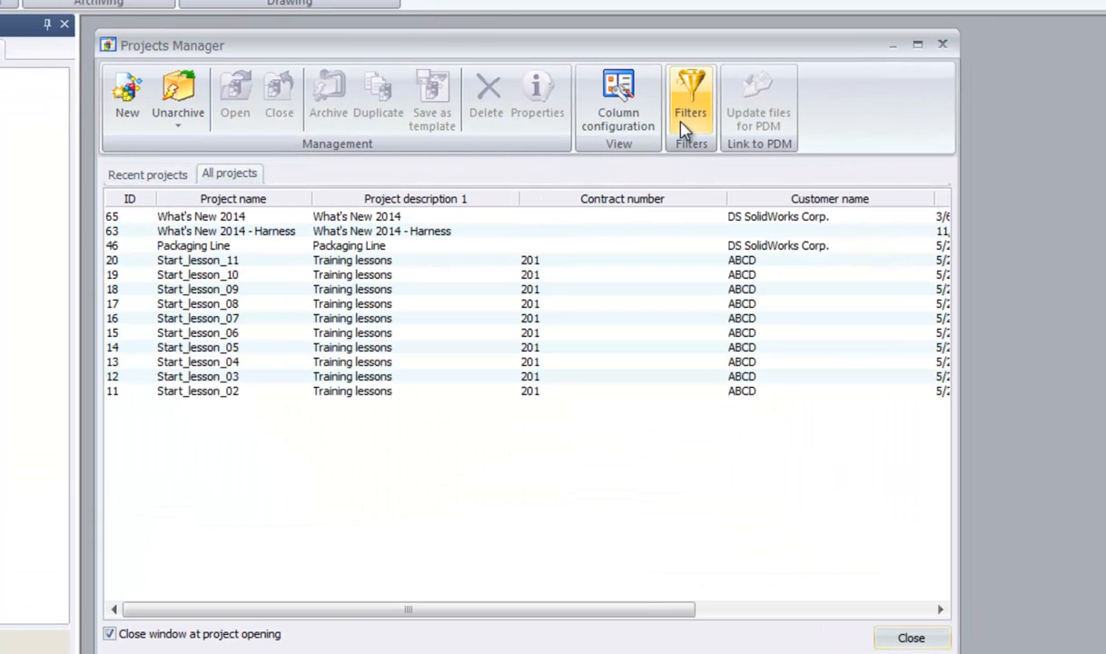
pyautogui.click(693, 103)
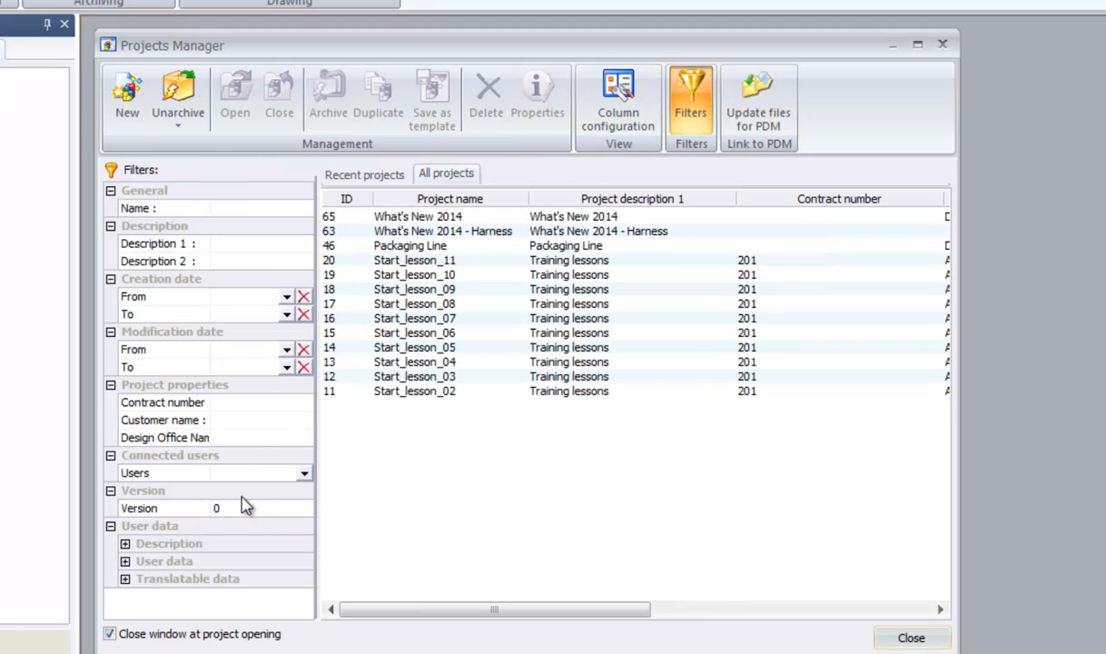
pyautogui.click(245, 208)
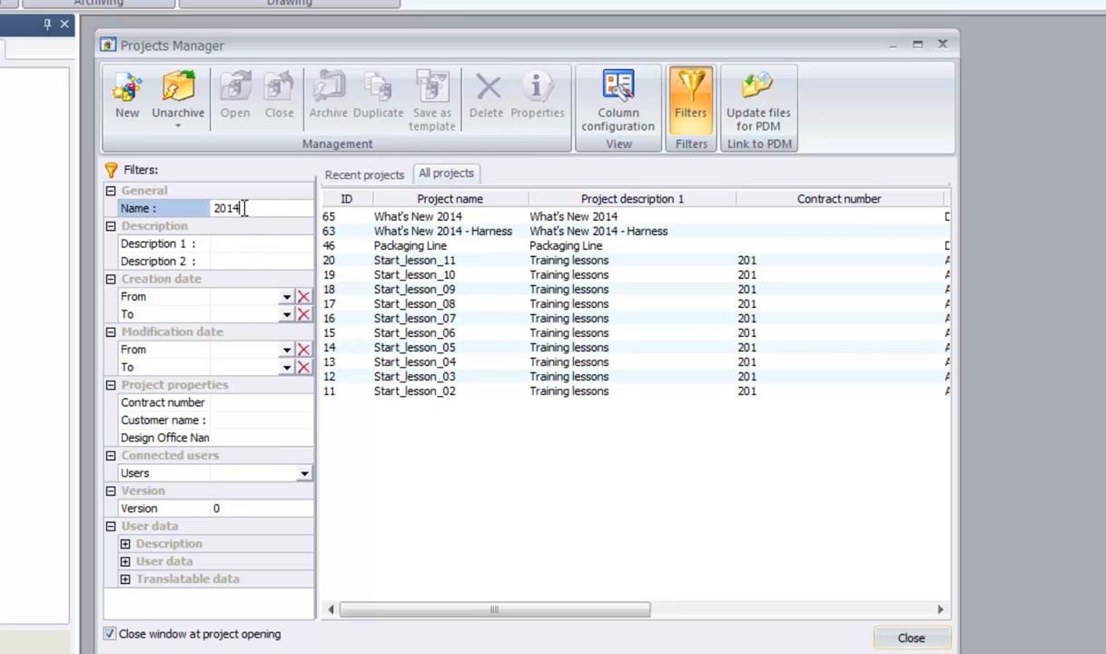
pyautogui.press('Return')
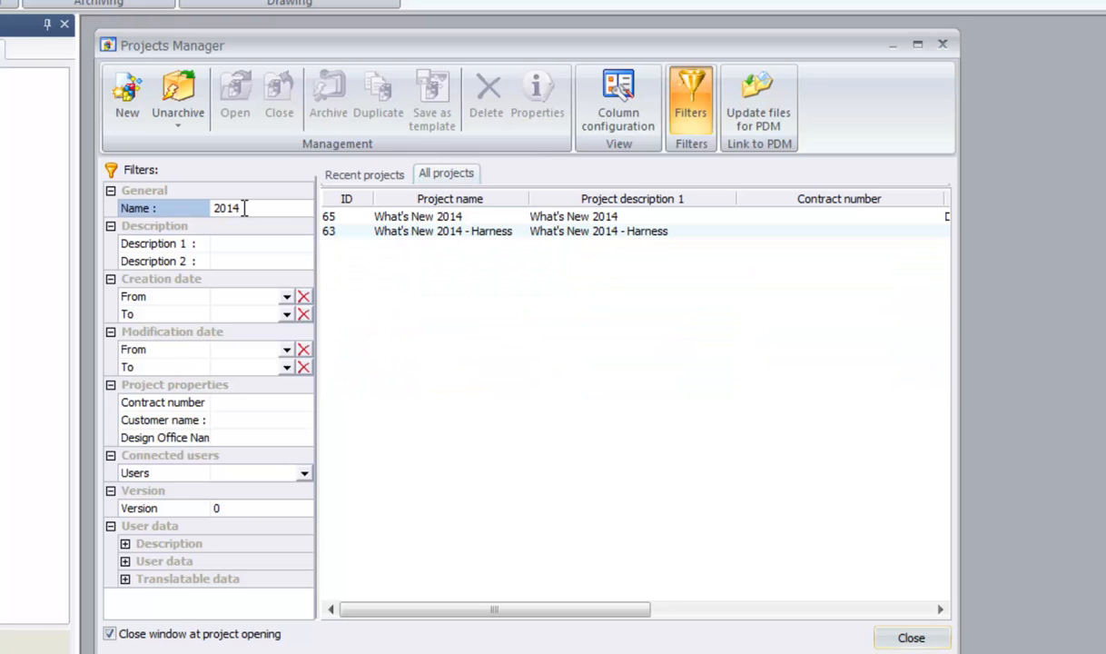
# Open the What's New 2014 project and its 10 - Power Circuit drawing from the Schematics folder
pyautogui.click(420, 216)
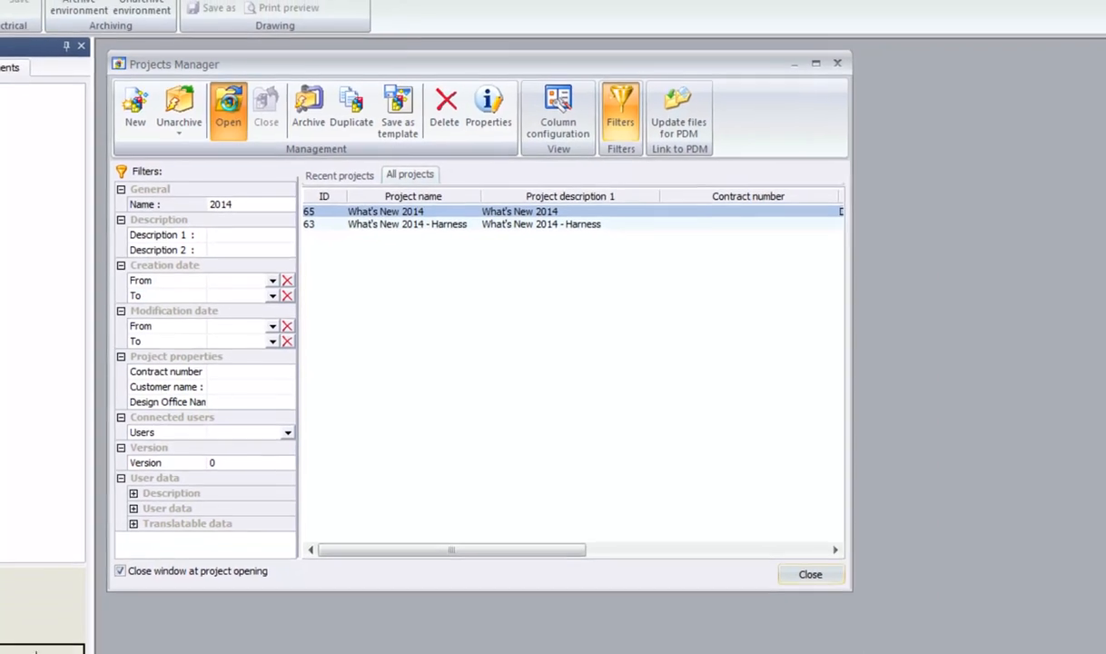
pyautogui.click(228, 107)
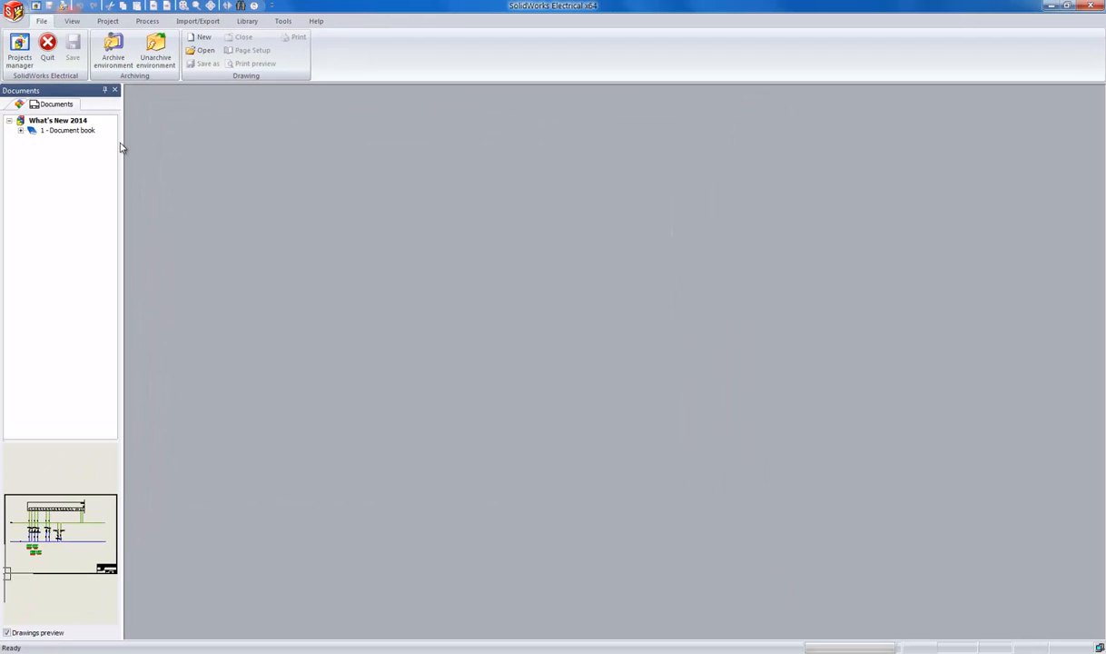
pyautogui.click(20, 131)
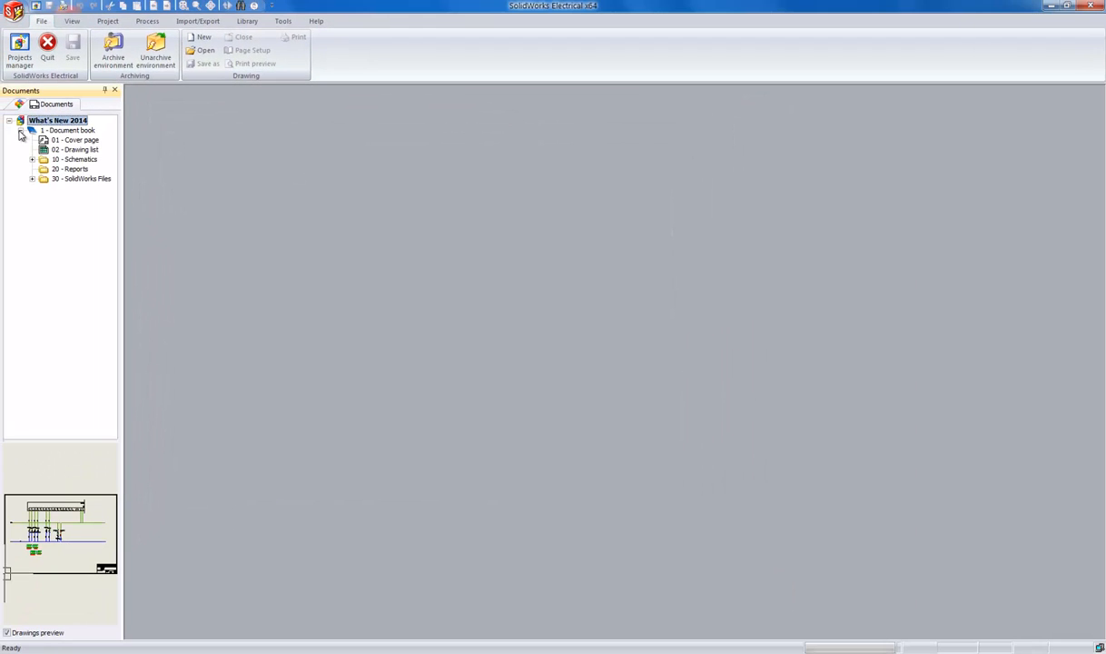
pyautogui.click(32, 160)
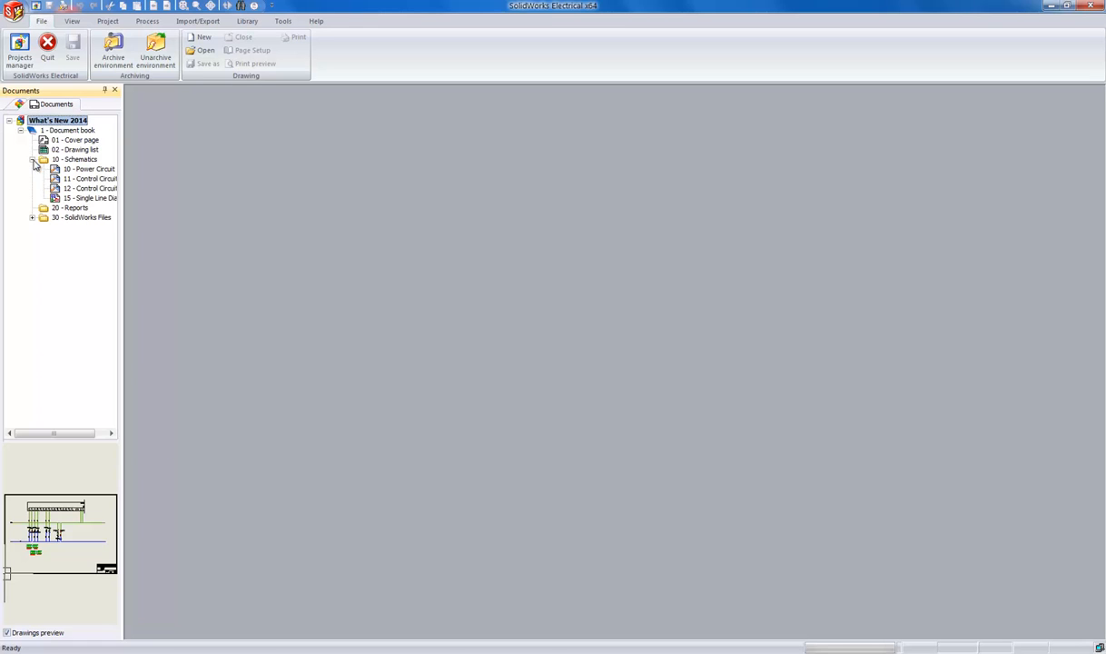
pyautogui.doubleClick(81, 169)
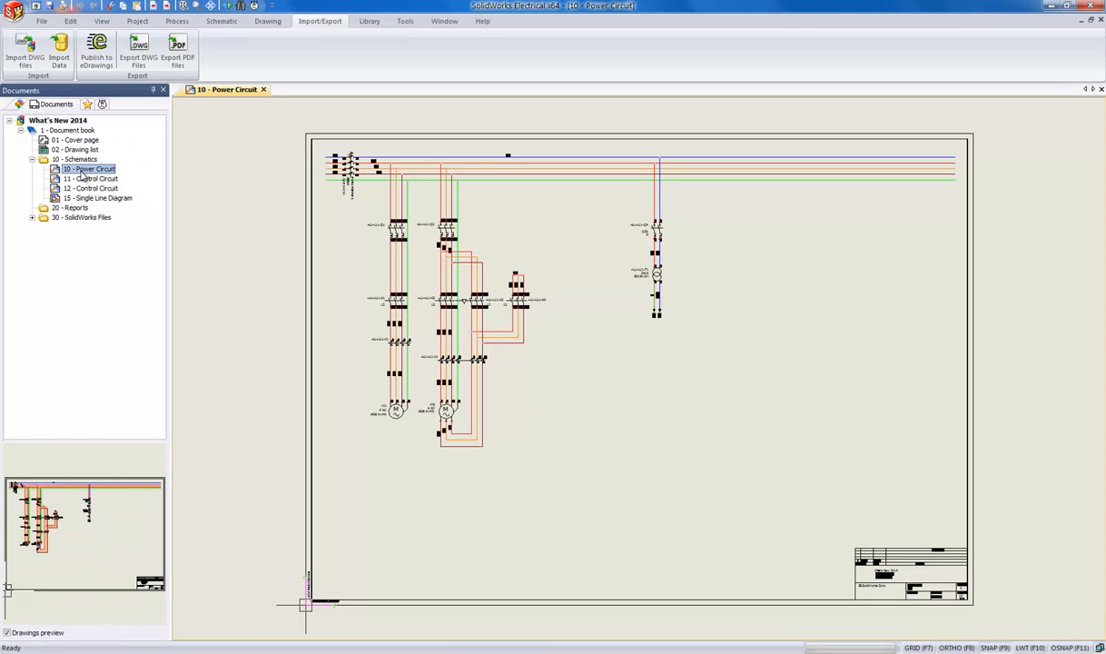
# Open the 15 - Single Line Diagram drawing and cut its right-hand group of components with their connecting cables
pyautogui.doubleClick(87, 199)
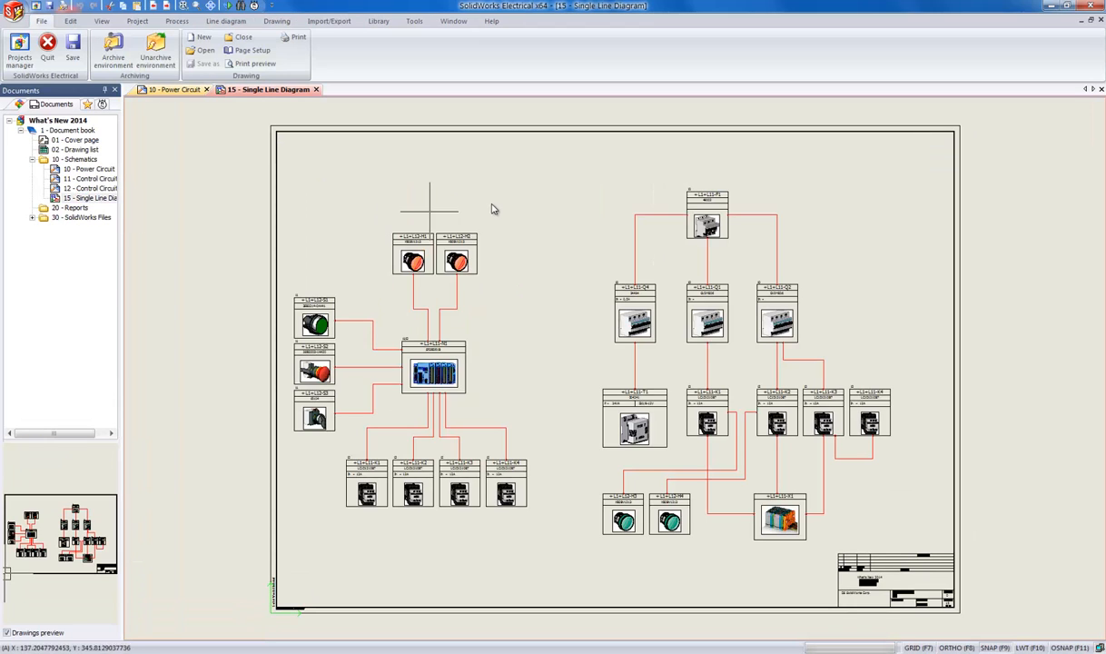
pyautogui.click(567, 175)
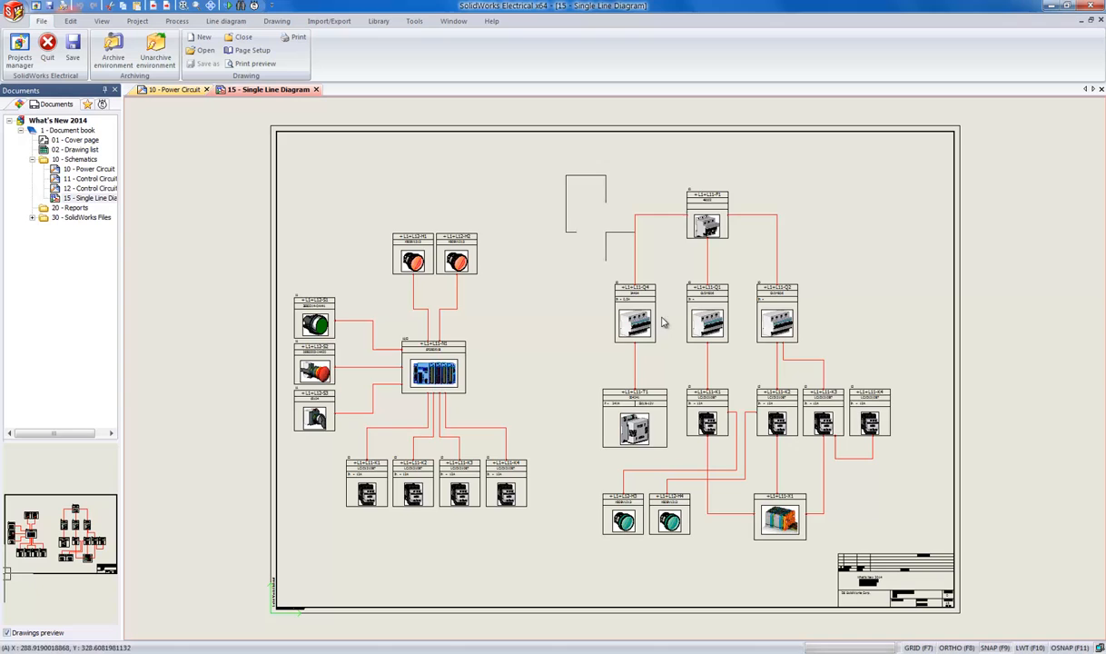
pyautogui.click(918, 551)
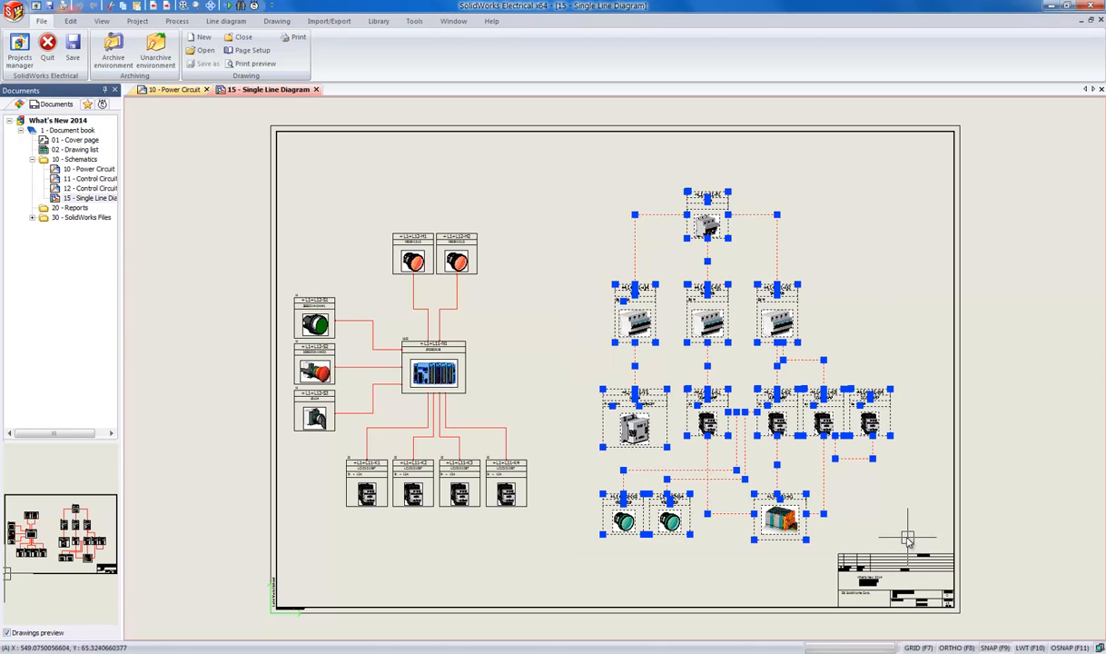
pyautogui.press('Delete')
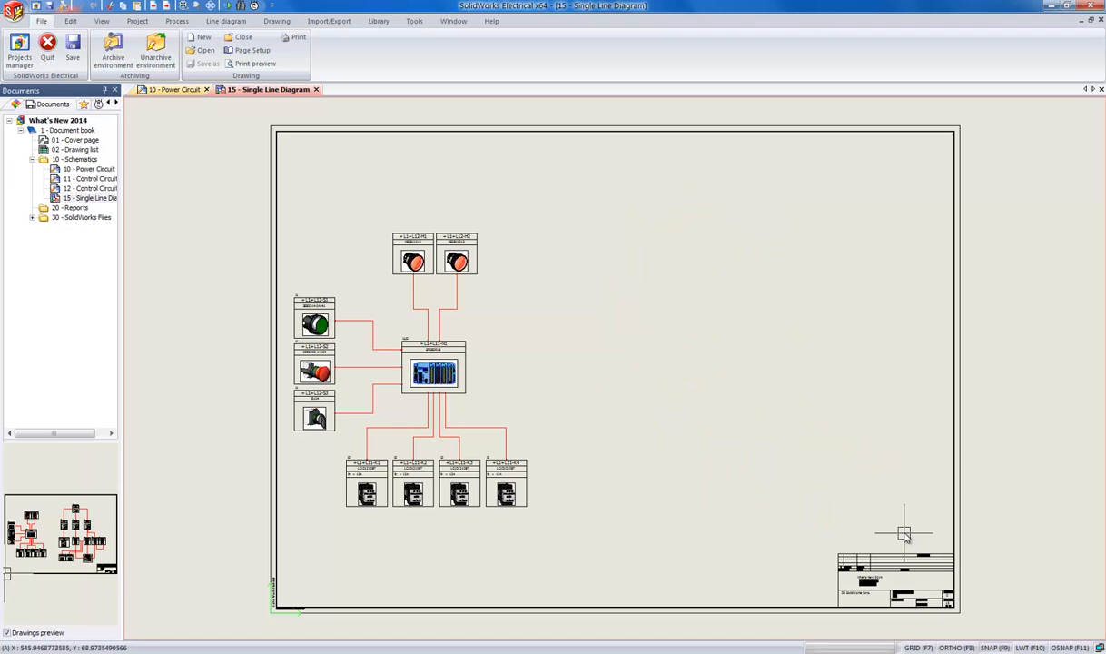
# Paste the cut components and cables into the empty right-hand area of the 10 - Power Circuit drawing
pyautogui.click(177, 89)
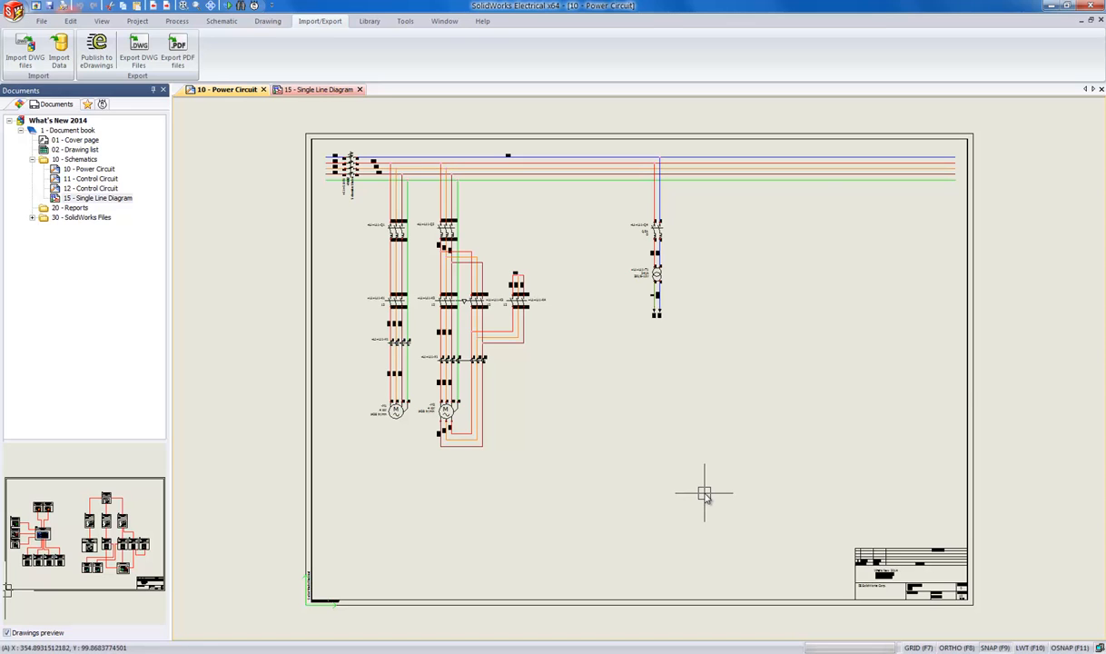
pyautogui.hotkey('ctrl', 'v')
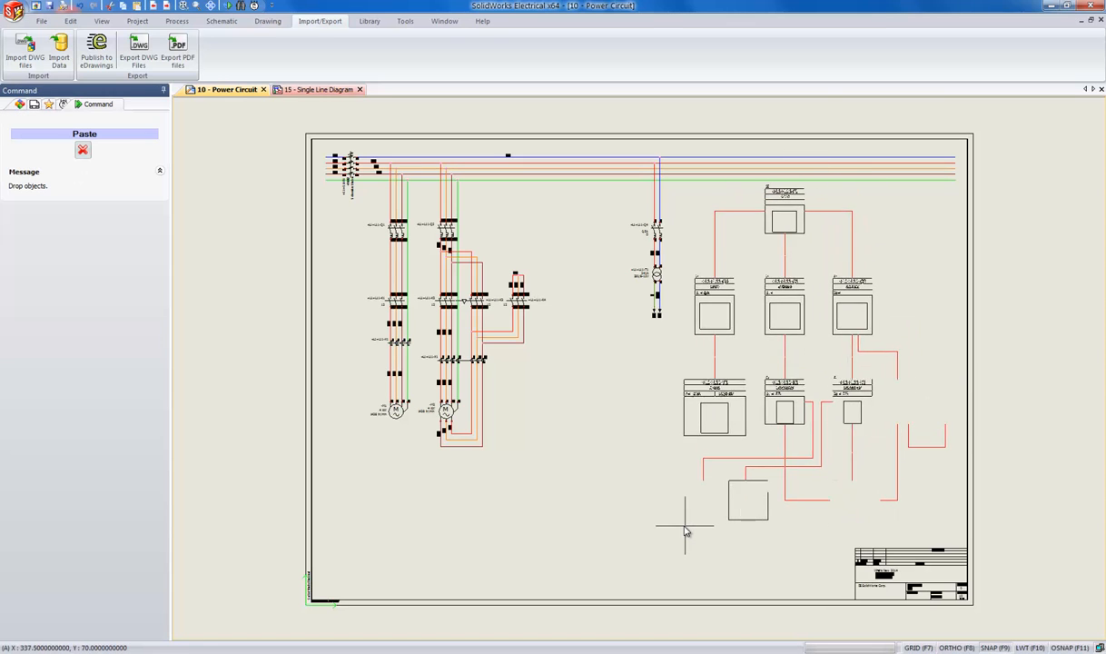
pyautogui.click(685, 529)
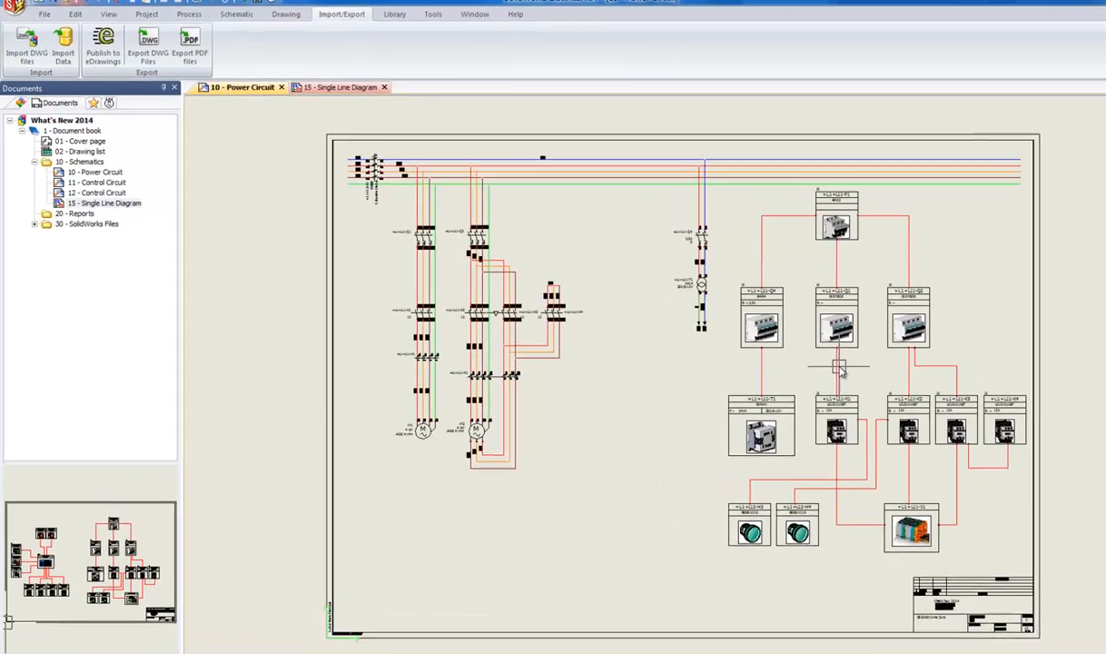
# Examine the detailed cabling of the connection between circuit breaker Q1 and contactor K1
pyautogui.doubleClick(784, 355)
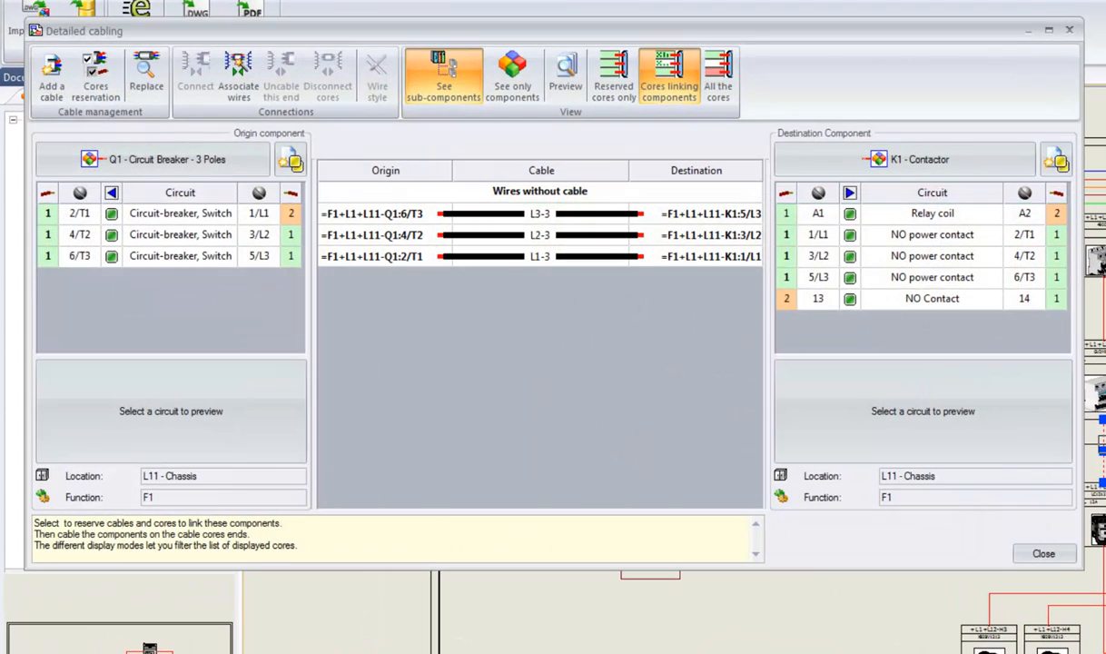
pyautogui.click(1047, 555)
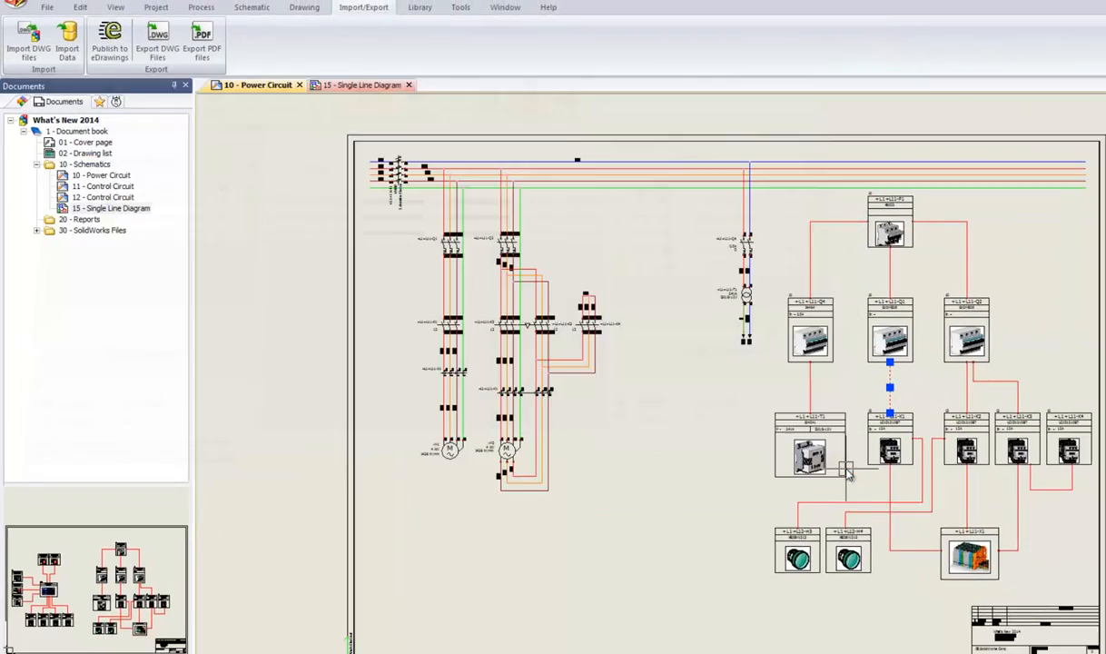
pyautogui.press('Escape')
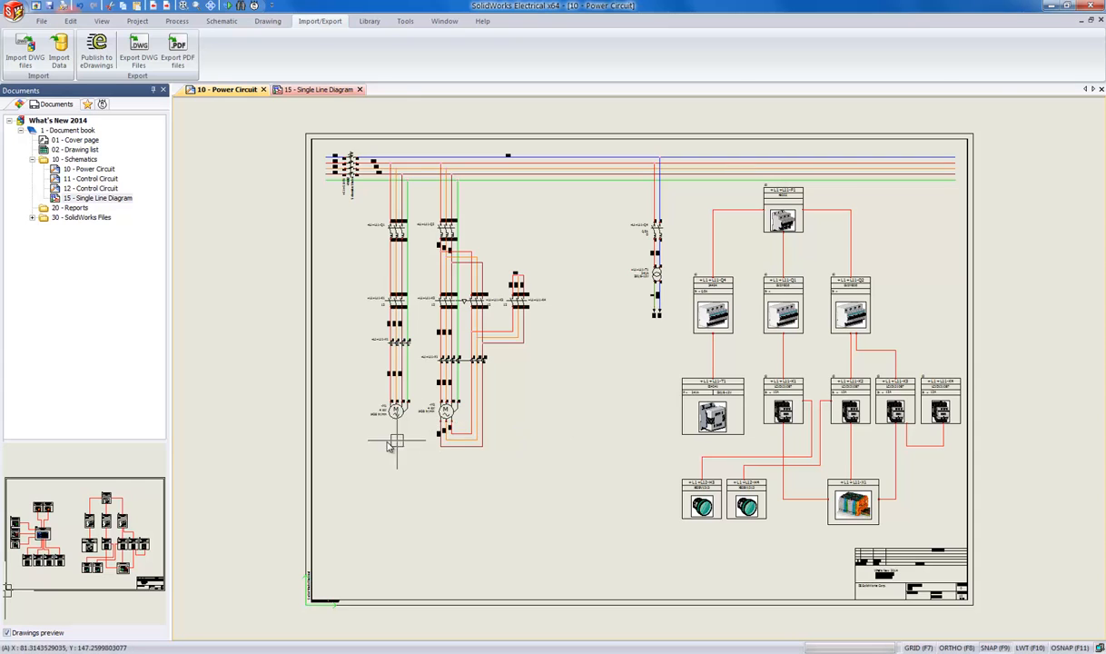
# Inspect the component properties of motor M1 in the power circuit and leave them without making changes
pyautogui.scroll(5, 388, 440)
pyautogui.scroll(1, 389, 439)
pyautogui.moveTo(388, 439); pyautogui.dragTo(489, 424, button='middle')
pyautogui.scroll(1, 489, 424)
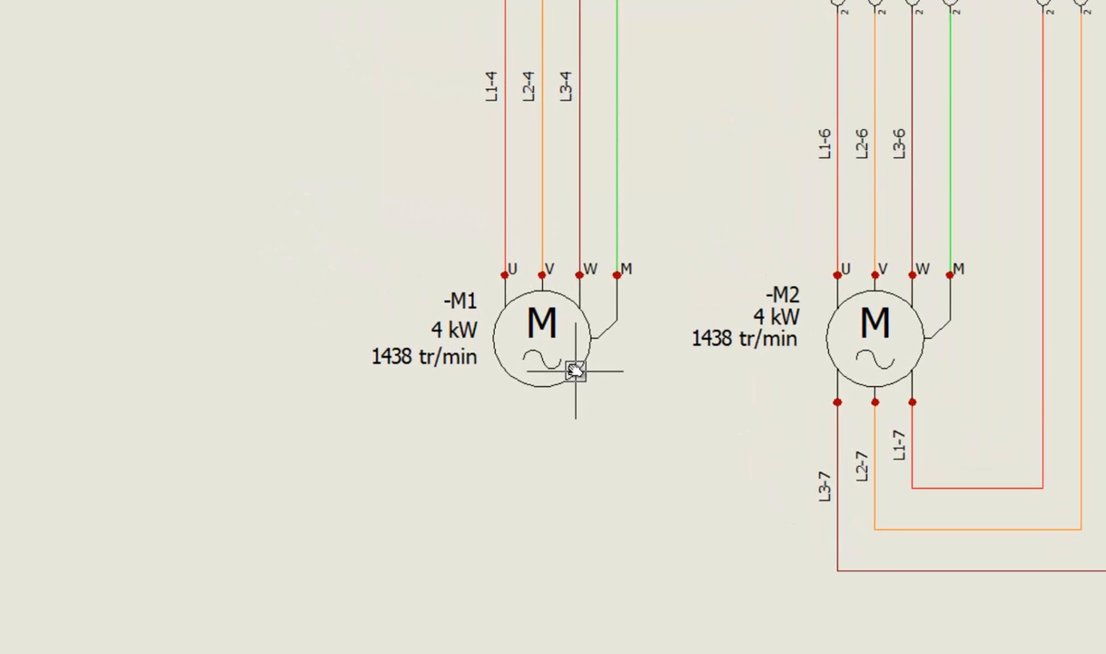
pyautogui.doubleClick(575, 370)
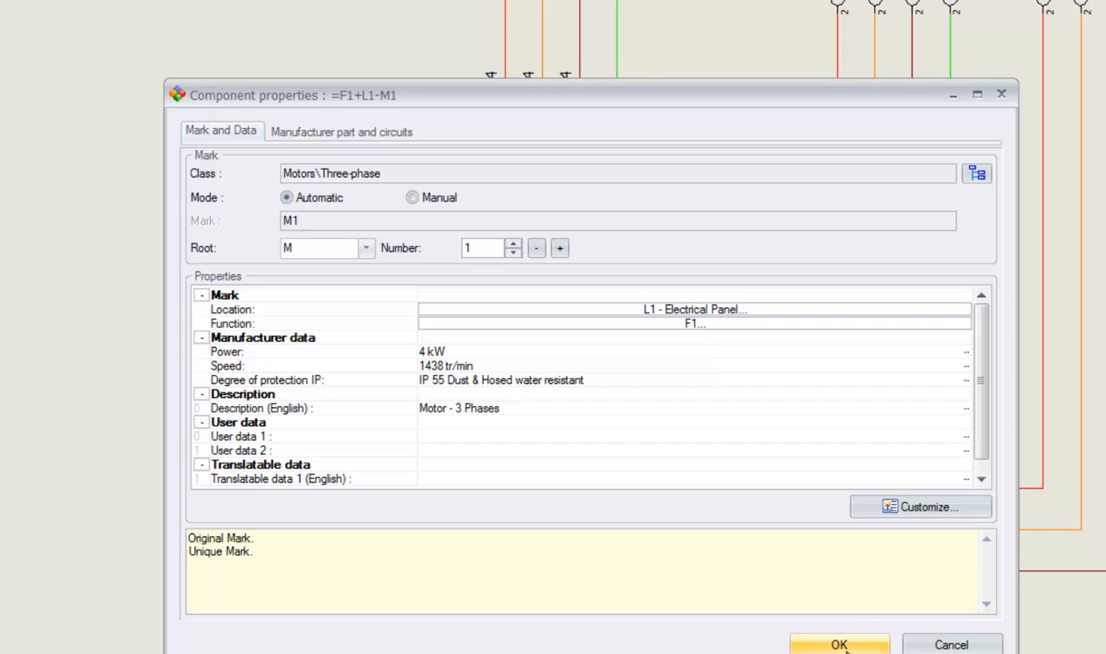
pyautogui.click(928, 644)
pyautogui.press('Escape')
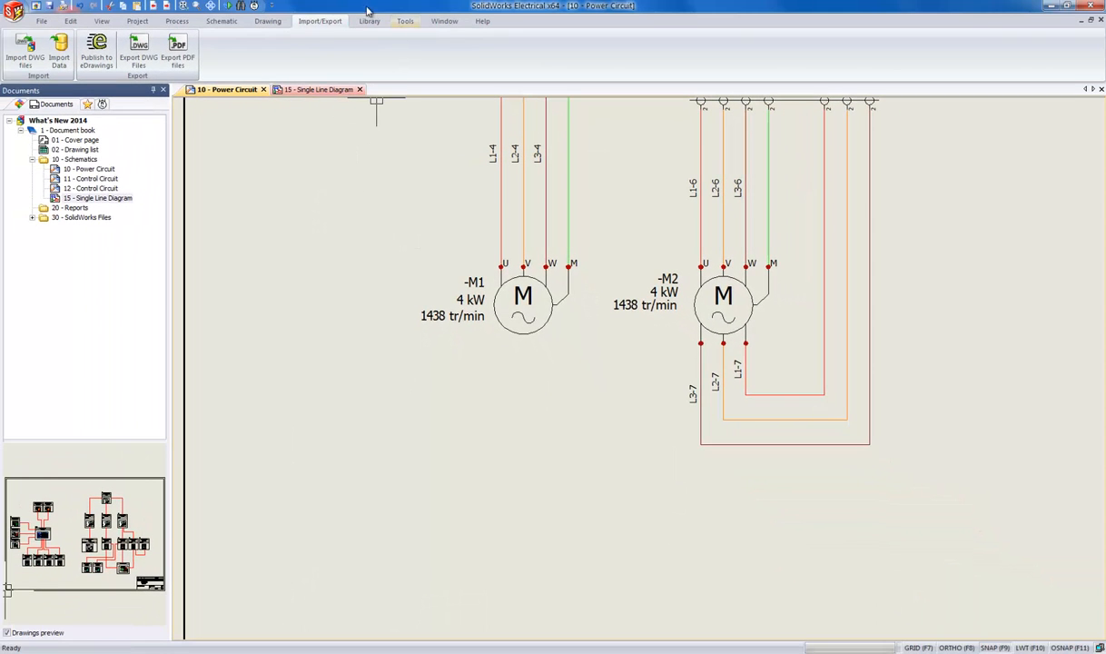
# Draw a rectangular location outline enclosing the M1 and M2 motor symbols
pyautogui.click(220, 22)
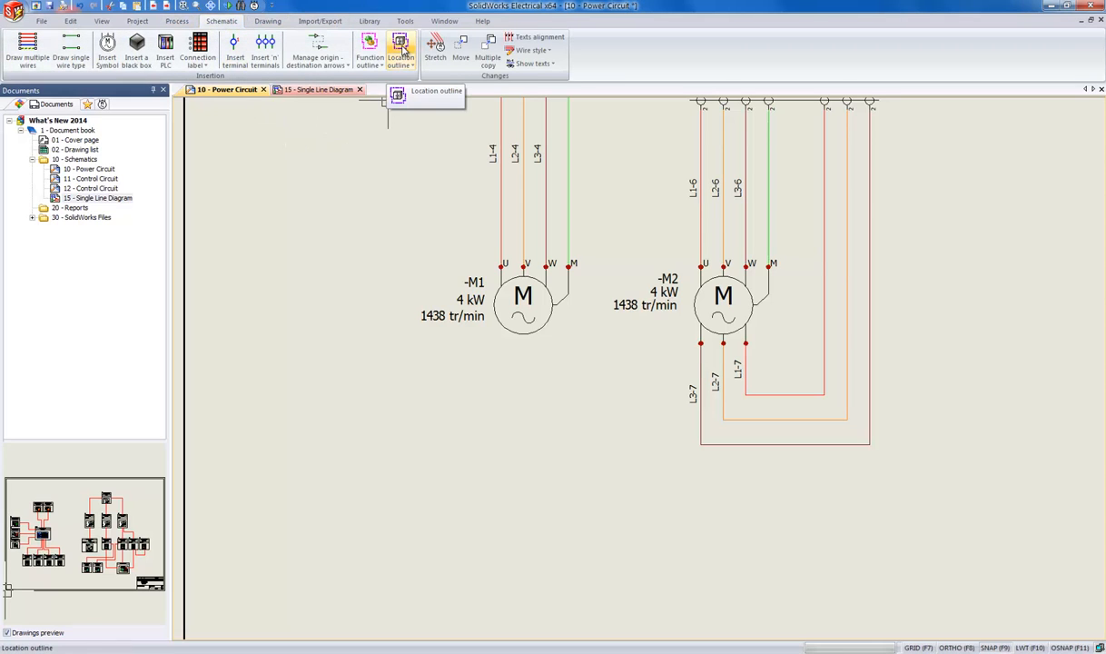
pyautogui.click(403, 50)
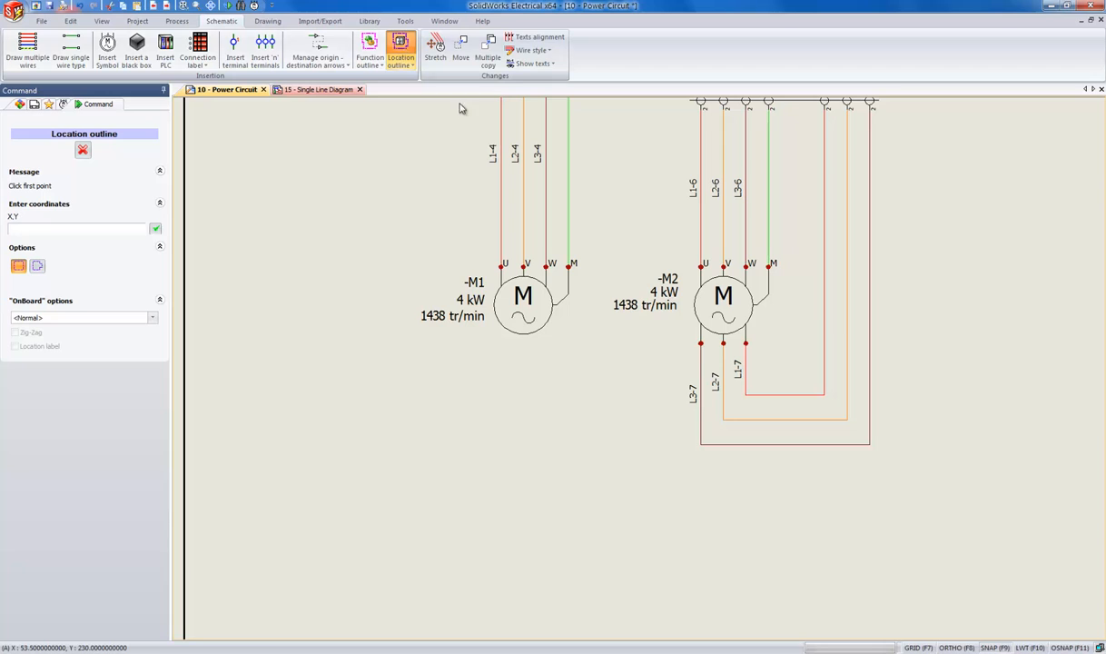
pyautogui.click(321, 222)
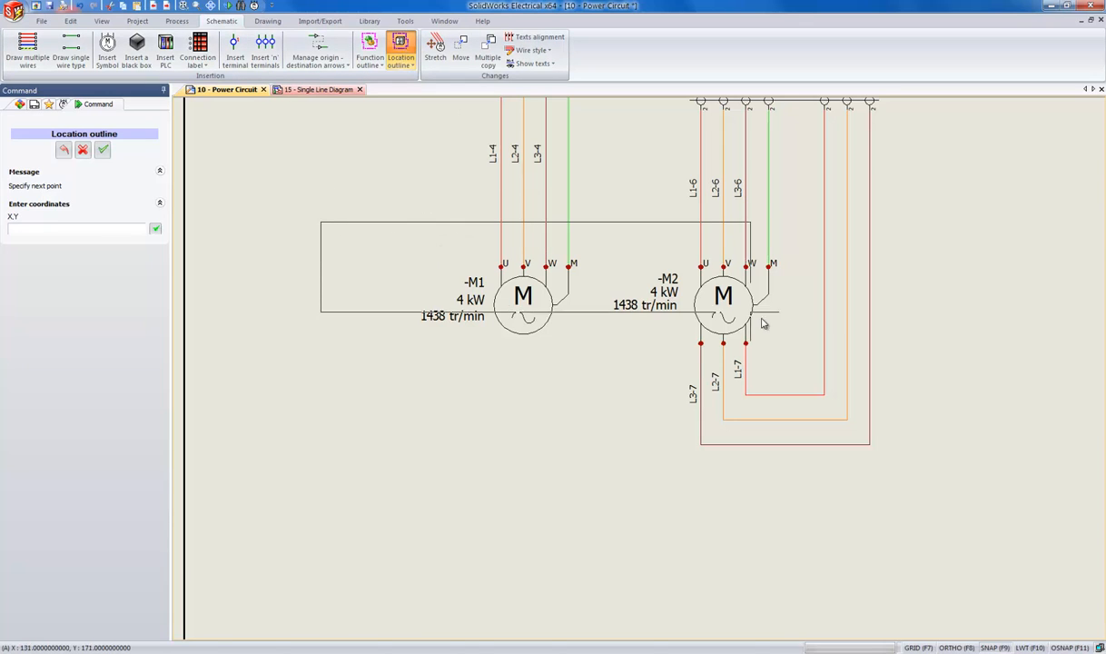
pyautogui.click(803, 381)
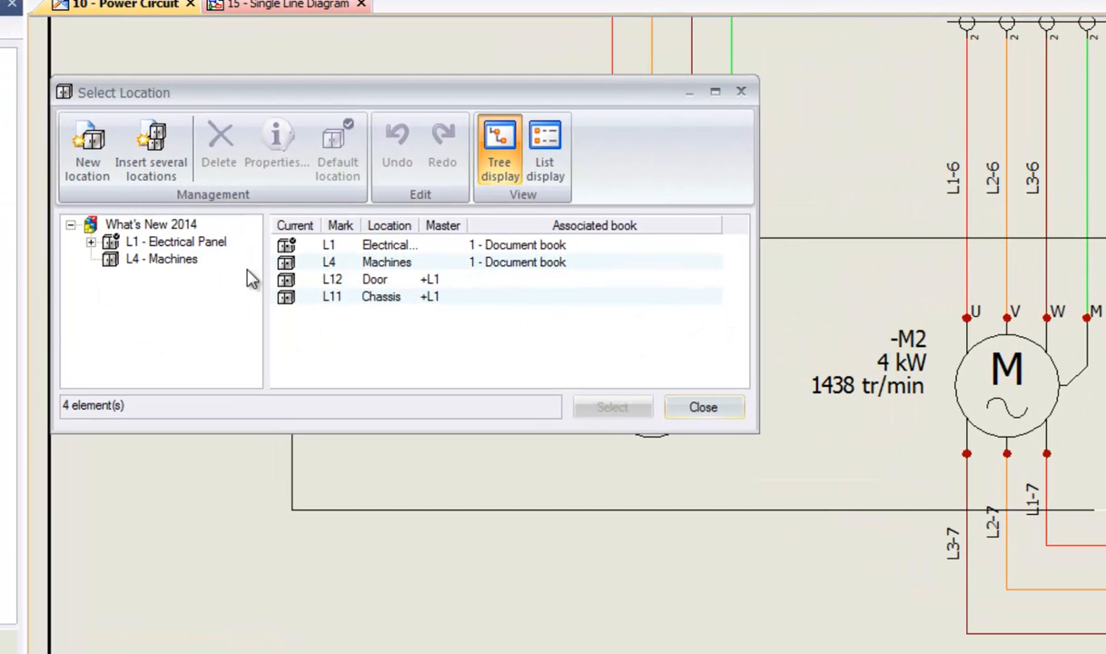
# Assign the outline to location L4 - Machines and change the location of the components inside it as well
pyautogui.click(177, 261)
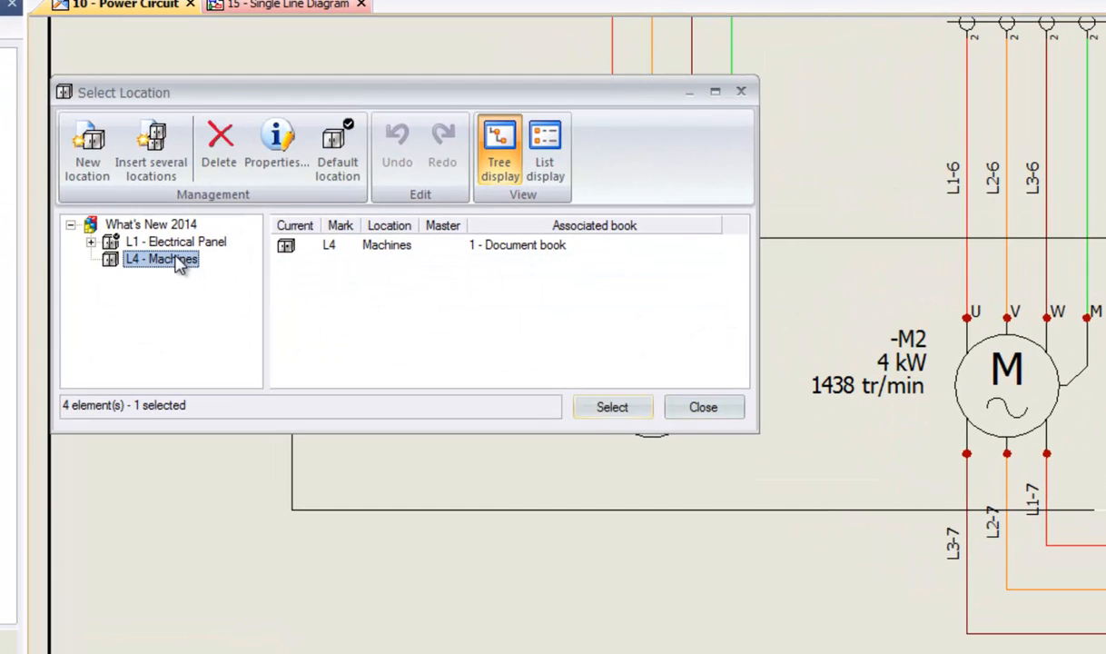
pyautogui.click(614, 411)
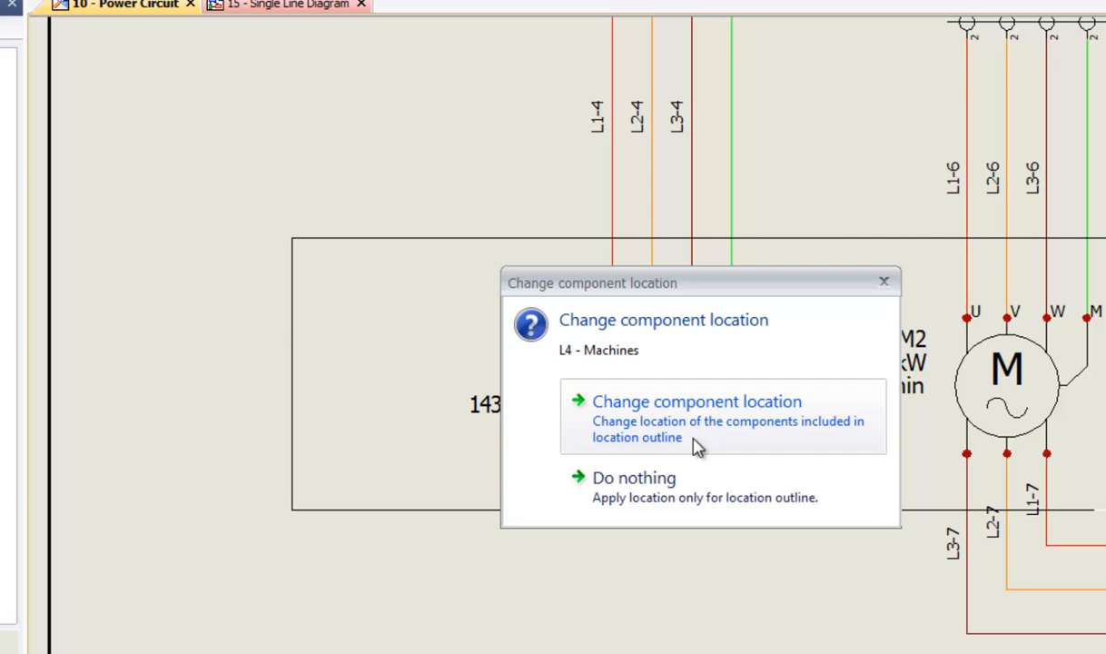
pyautogui.click(697, 429)
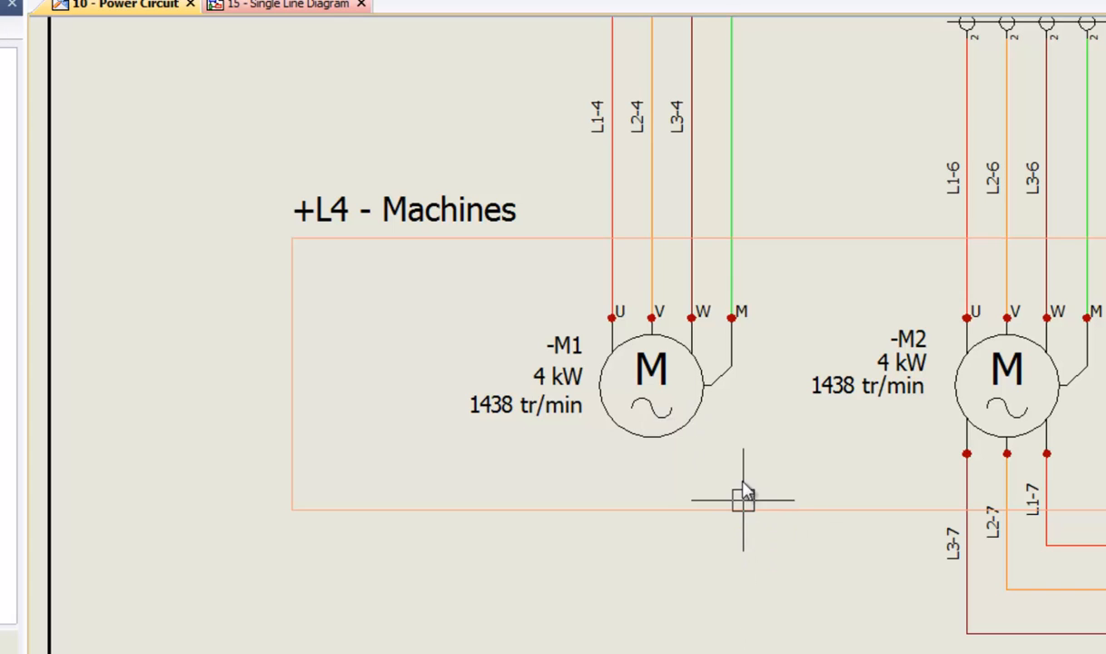
# Check the location assignment in the component properties of motor M1 inside the outline
pyautogui.doubleClick(699, 413)
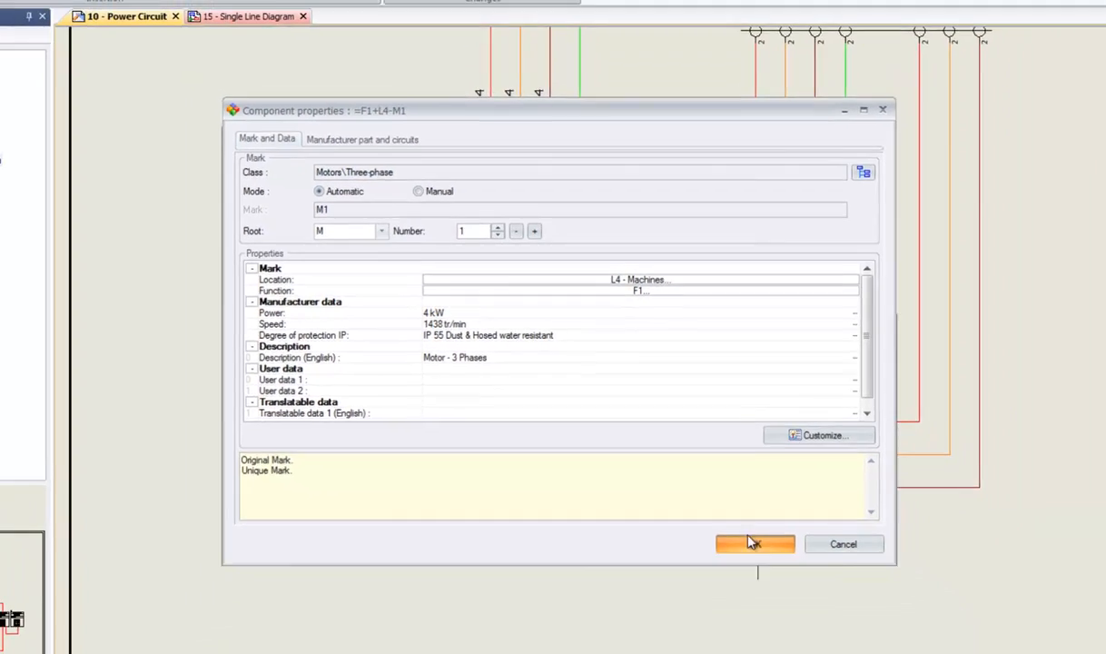
pyautogui.click(816, 607)
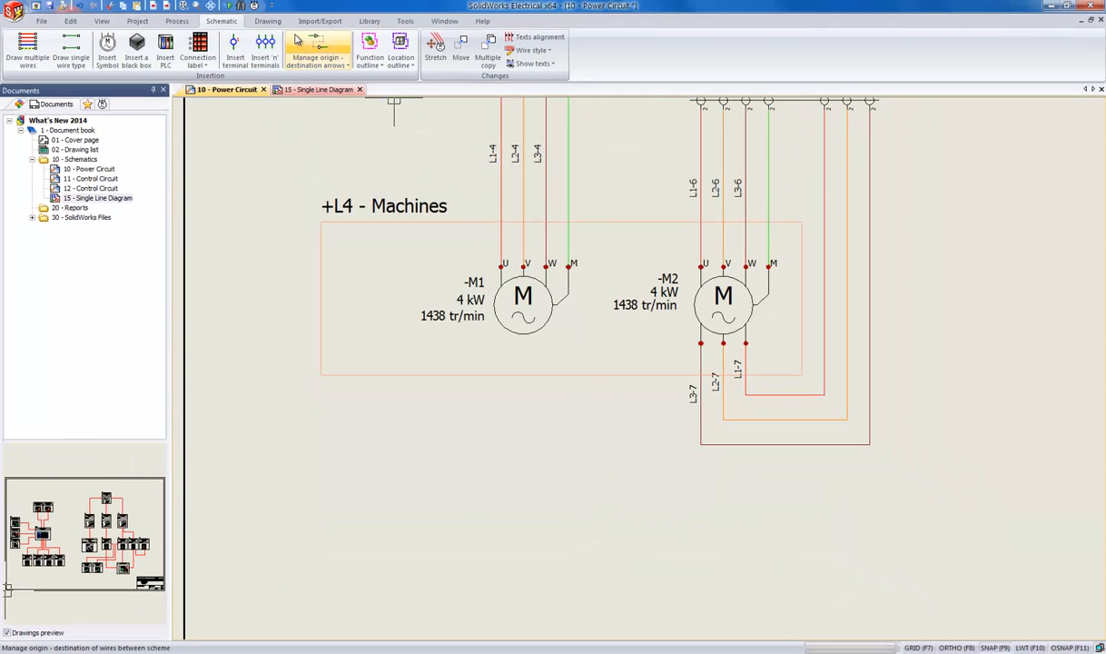
# Search the project's components for the mark k1 and preview its last entity on the 12 - Control Circuit drawing
pyautogui.click(406, 22)
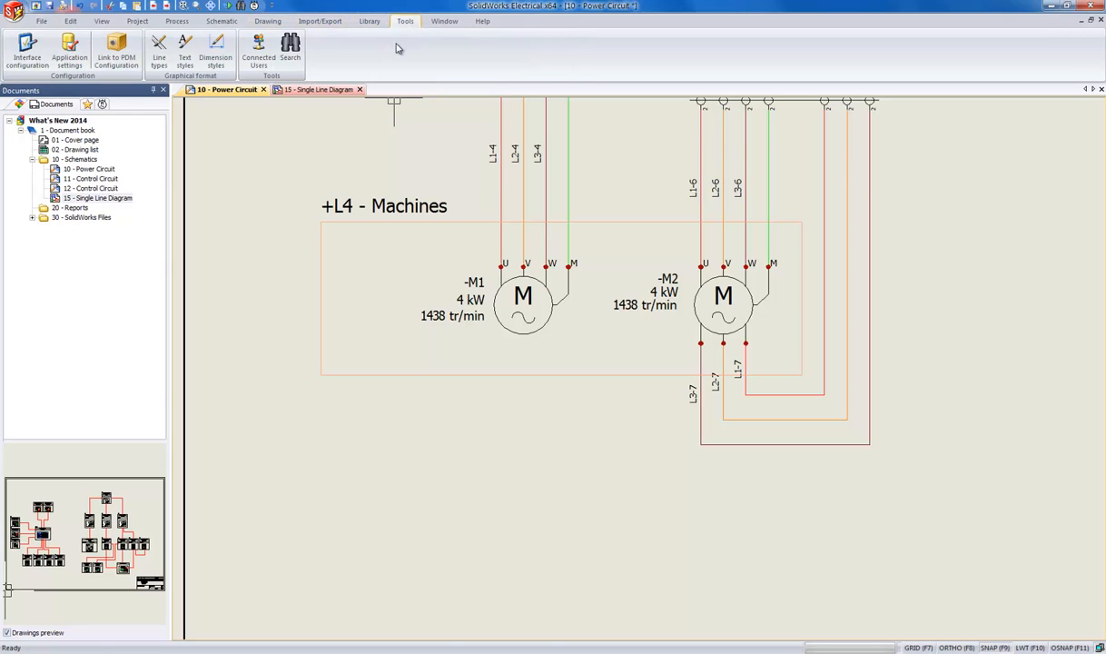
pyautogui.click(290, 50)
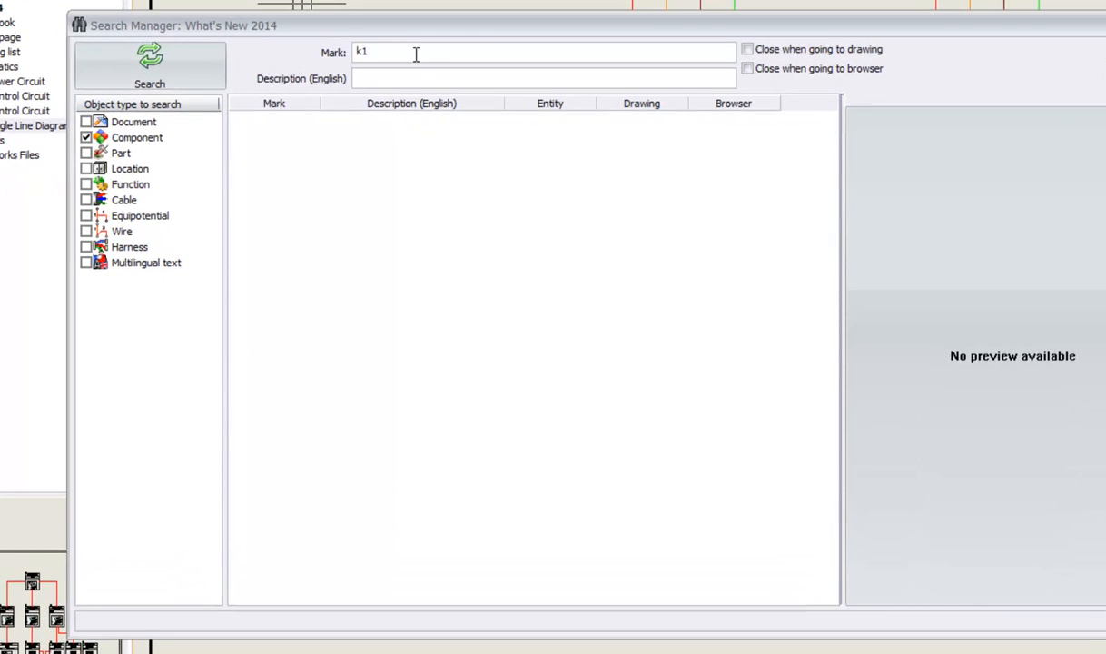
pyautogui.click(152, 60)
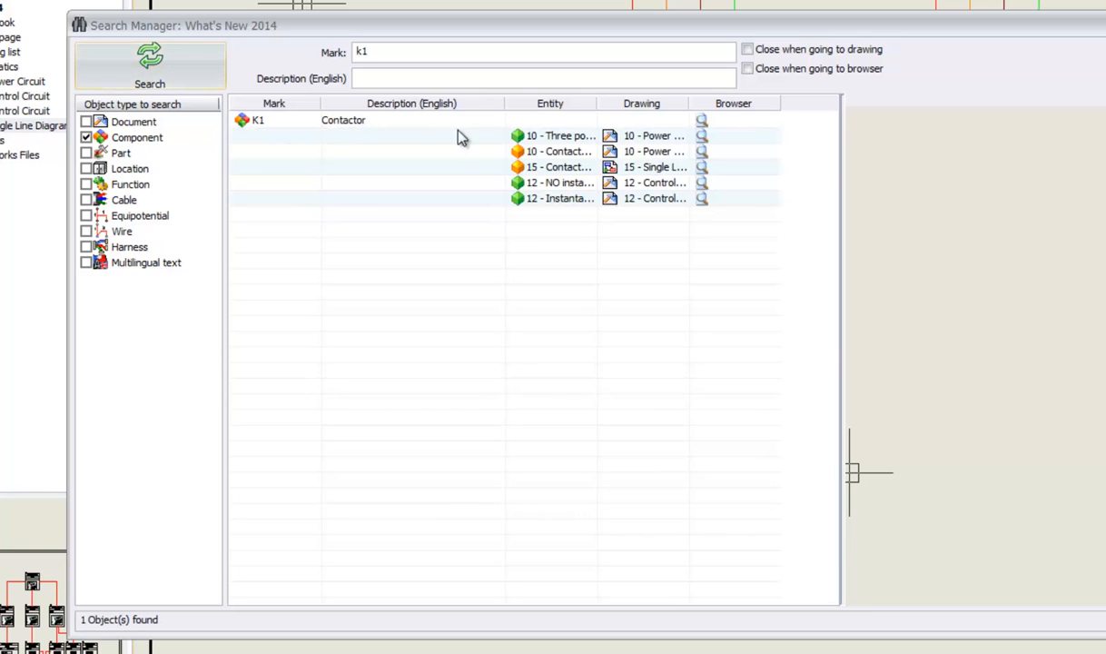
pyautogui.click(544, 200)
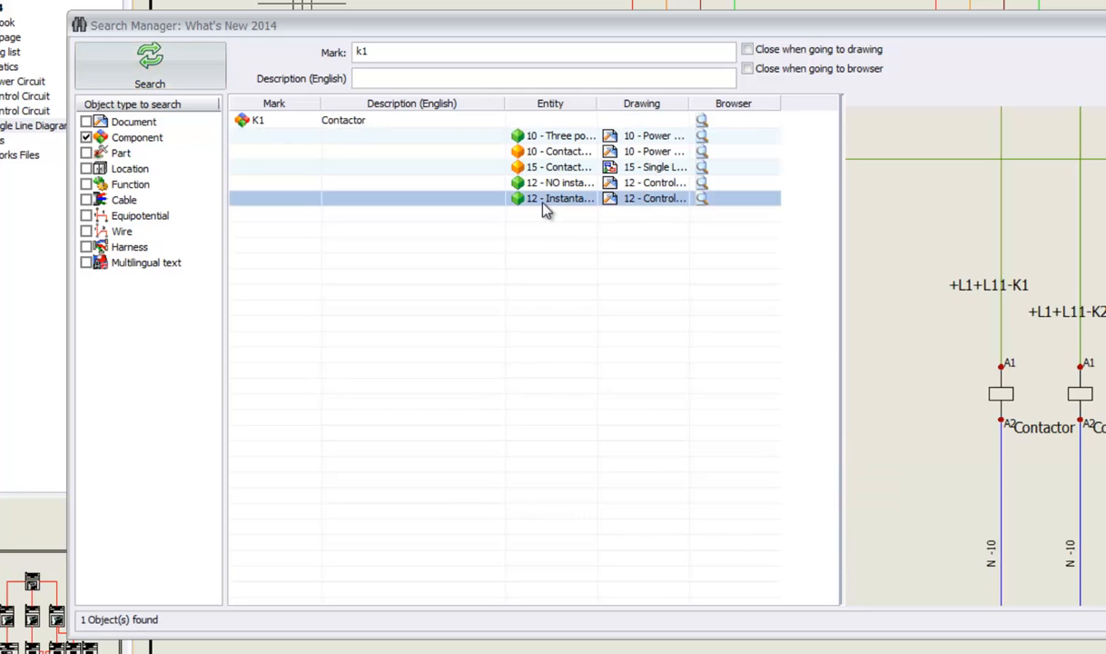
# Preview the remaining K1 entities on the 12 - Control Circuit, 15 - Single Line Diagram and 10 - Power Circuit drawings, ending the search
pyautogui.click(550, 184)
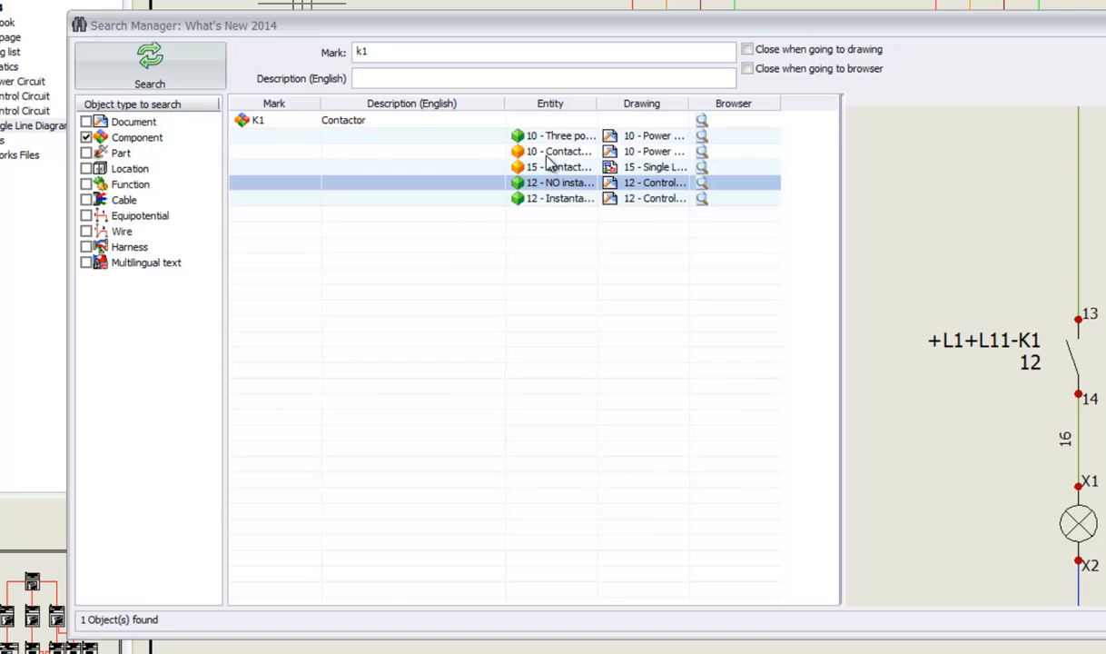
pyautogui.click(550, 170)
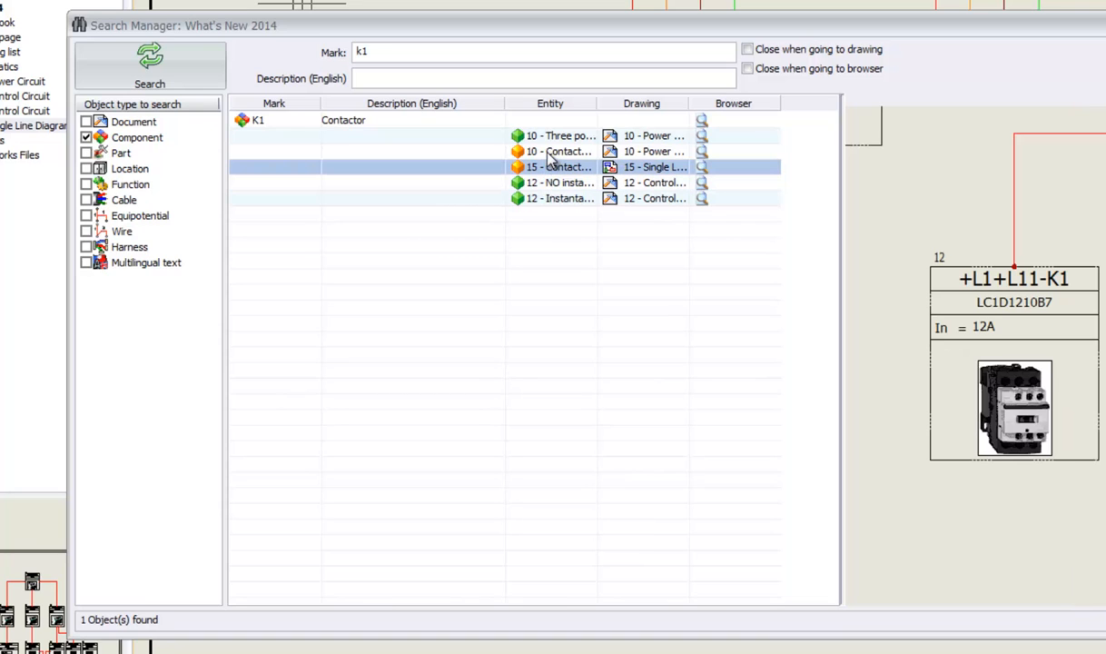
pyautogui.click(552, 151)
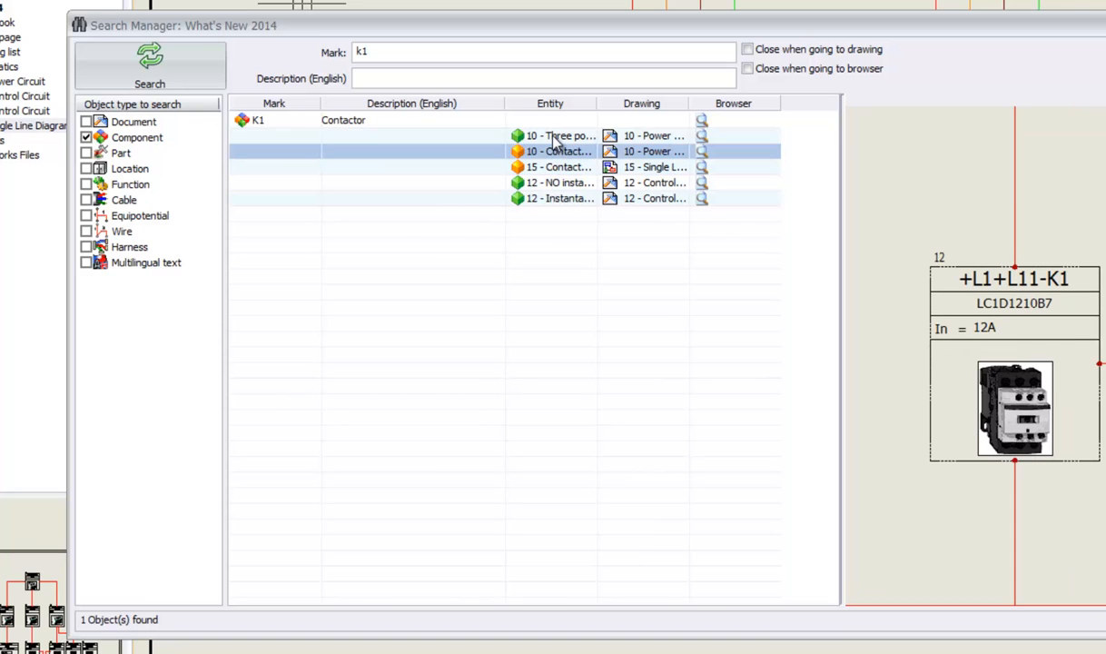
pyautogui.click(553, 137)
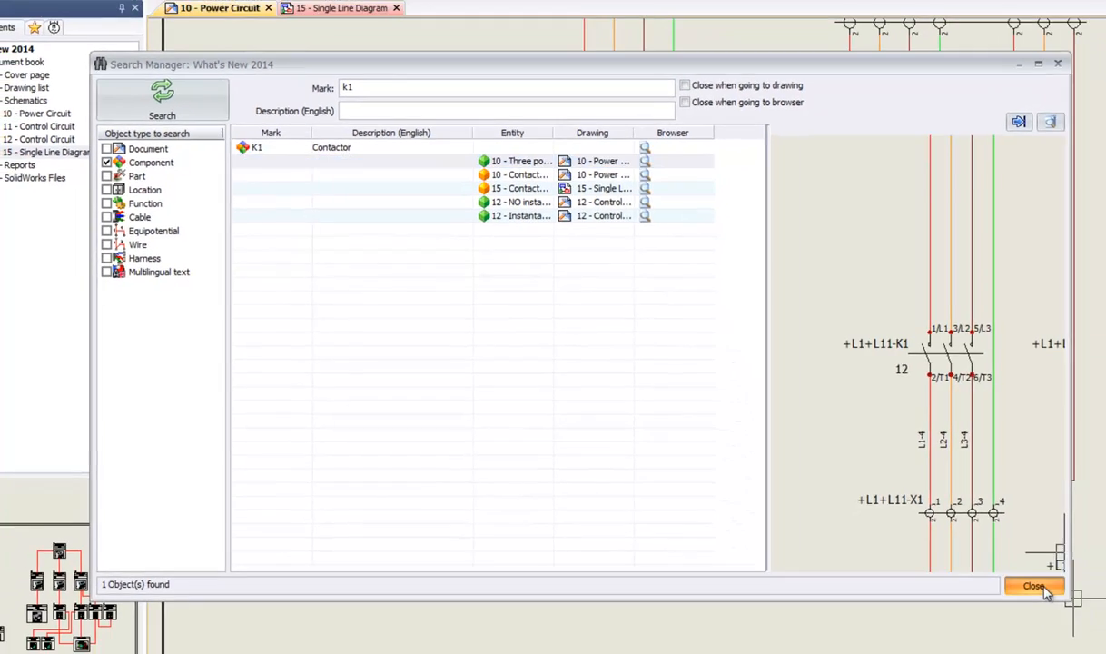
pyautogui.click(1105, 621)
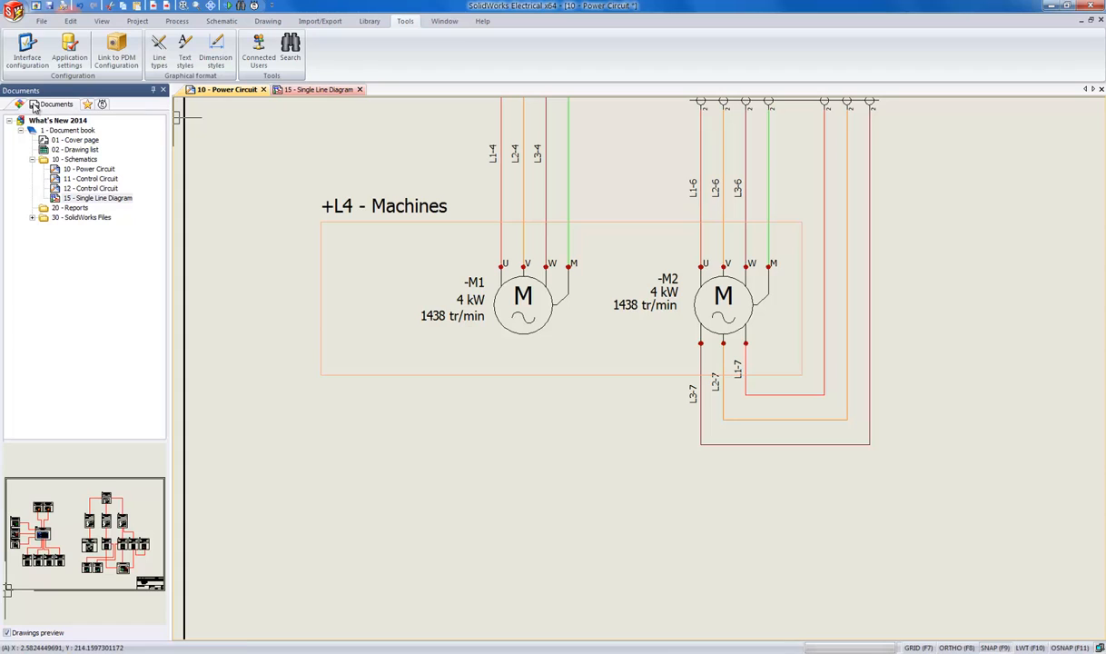
# Search the What's New 2014 project's component tree for components whose description contains disc
pyautogui.click(20, 106)
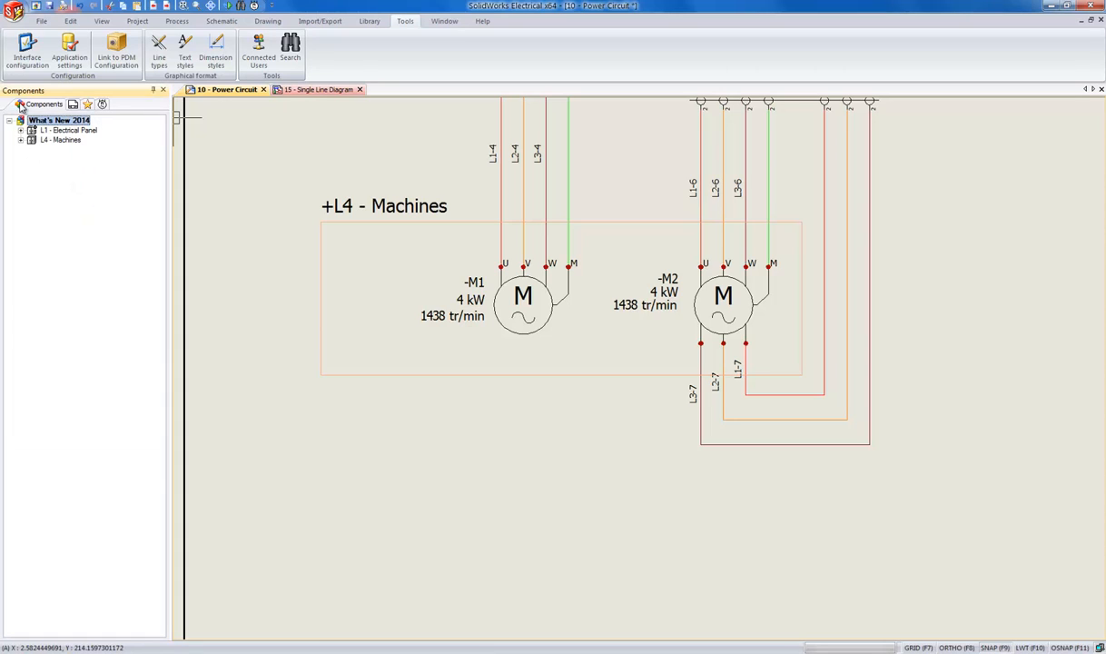
pyautogui.rightClick(65, 122)
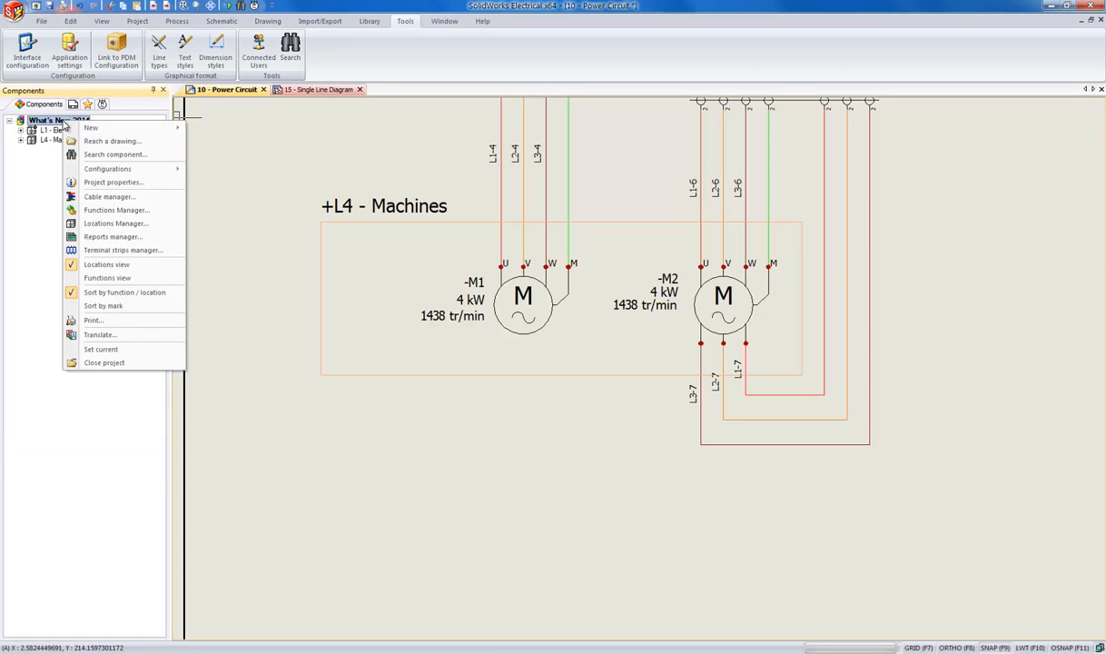
pyautogui.click(111, 155)
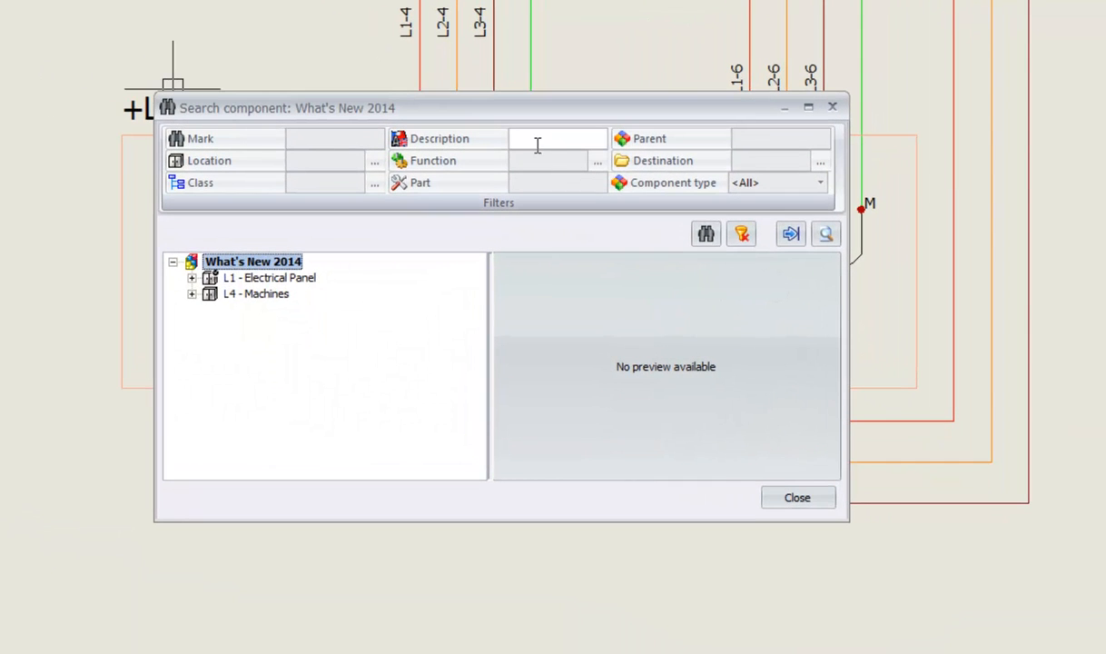
pyautogui.click(537, 143)
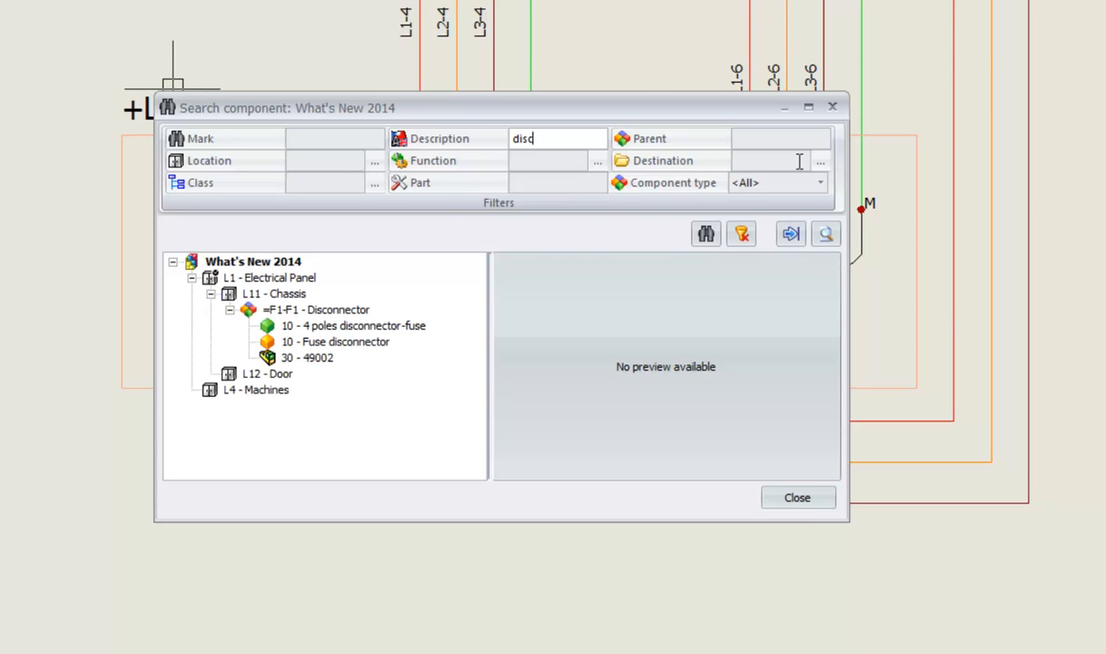
# Preview the fuse disconnector and the 4 poles disconnector-fuse, and go to the latter's drawing
pyautogui.click(324, 344)
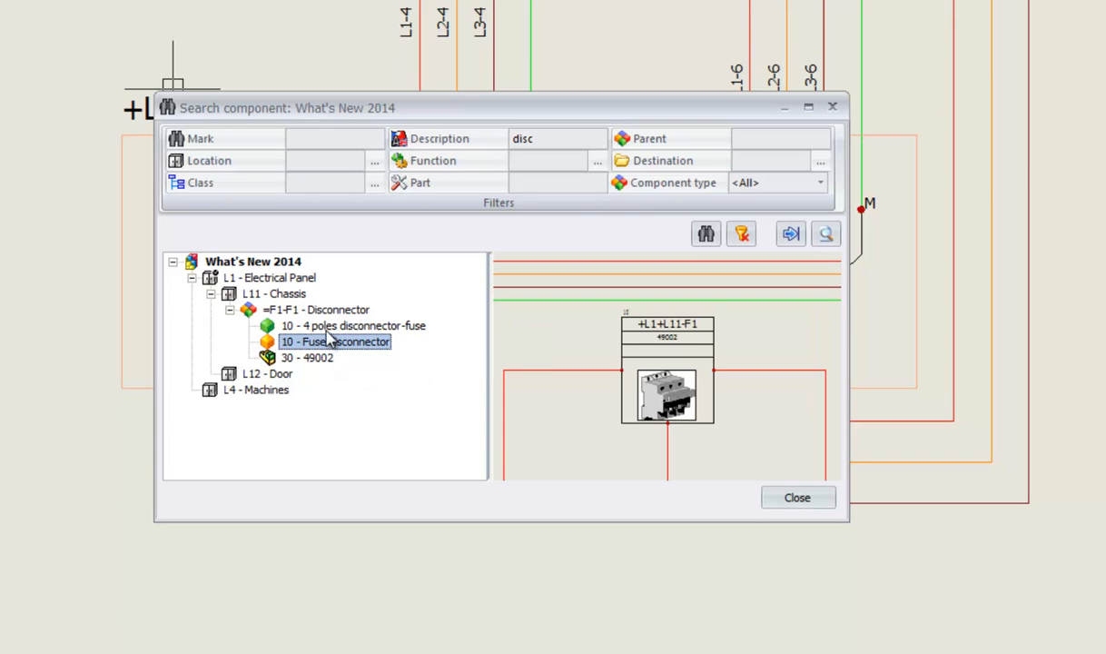
pyautogui.click(326, 326)
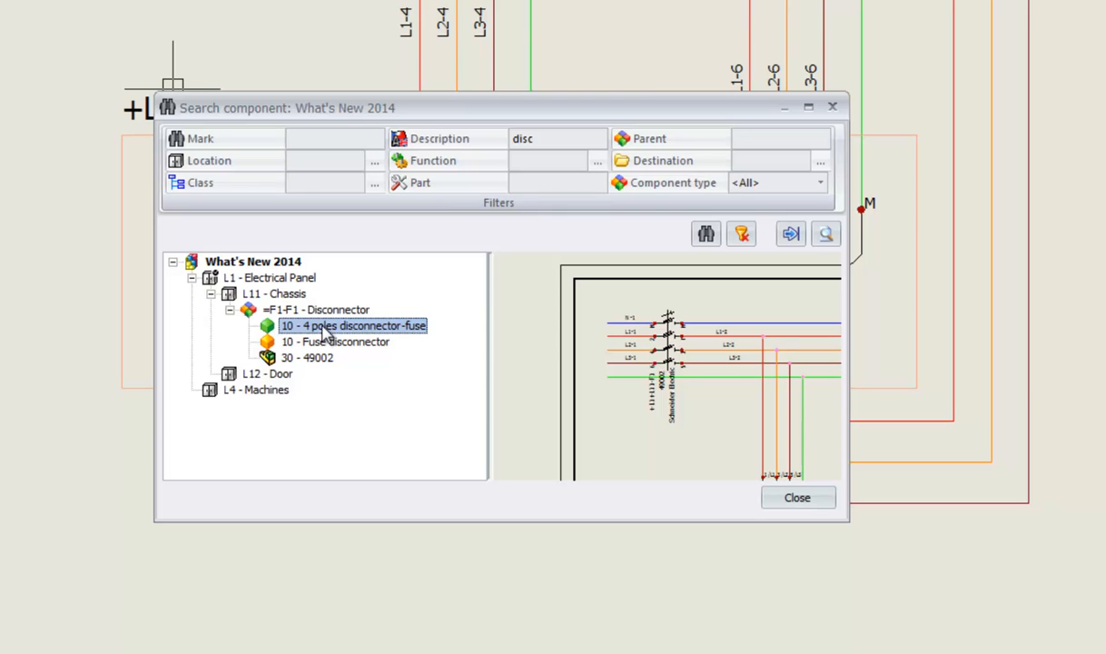
pyautogui.rightClick(325, 334)
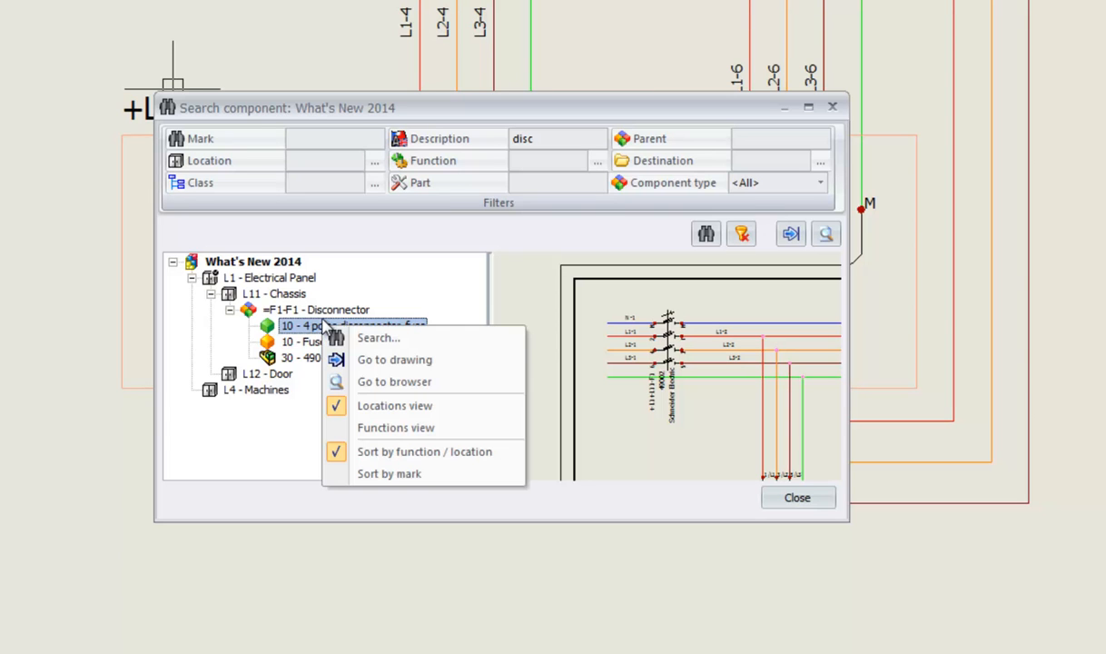
pyautogui.click(388, 361)
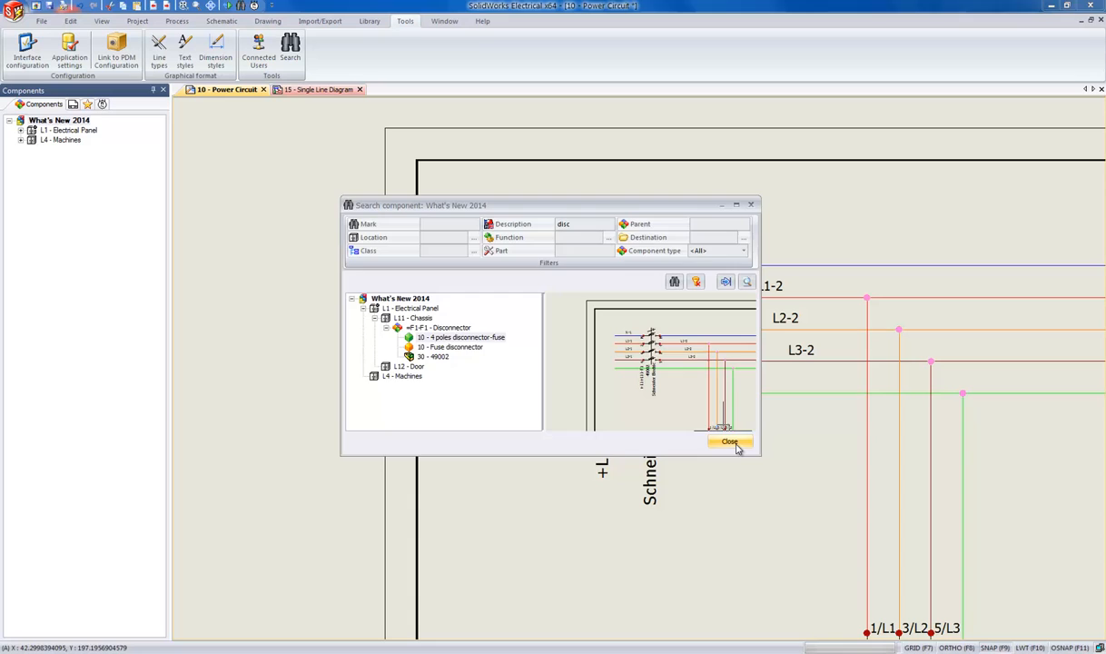
pyautogui.click(798, 498)
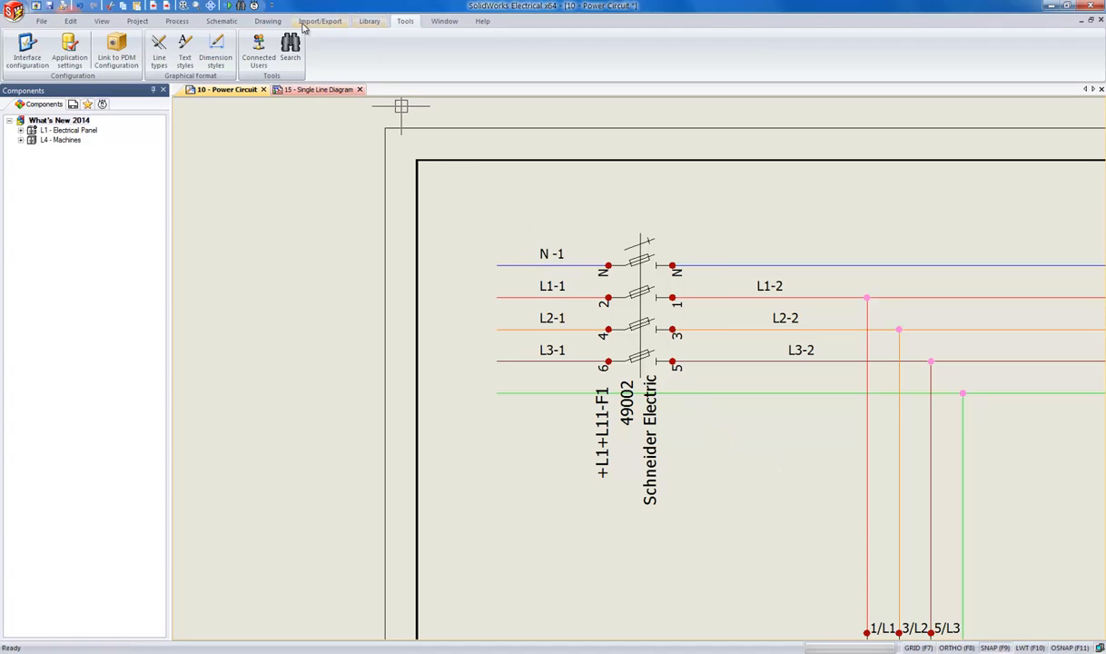
# Cover the F1 disconnector symbol and its labels with a four-sided wipeout about 19 units wide
pyautogui.click(267, 22)
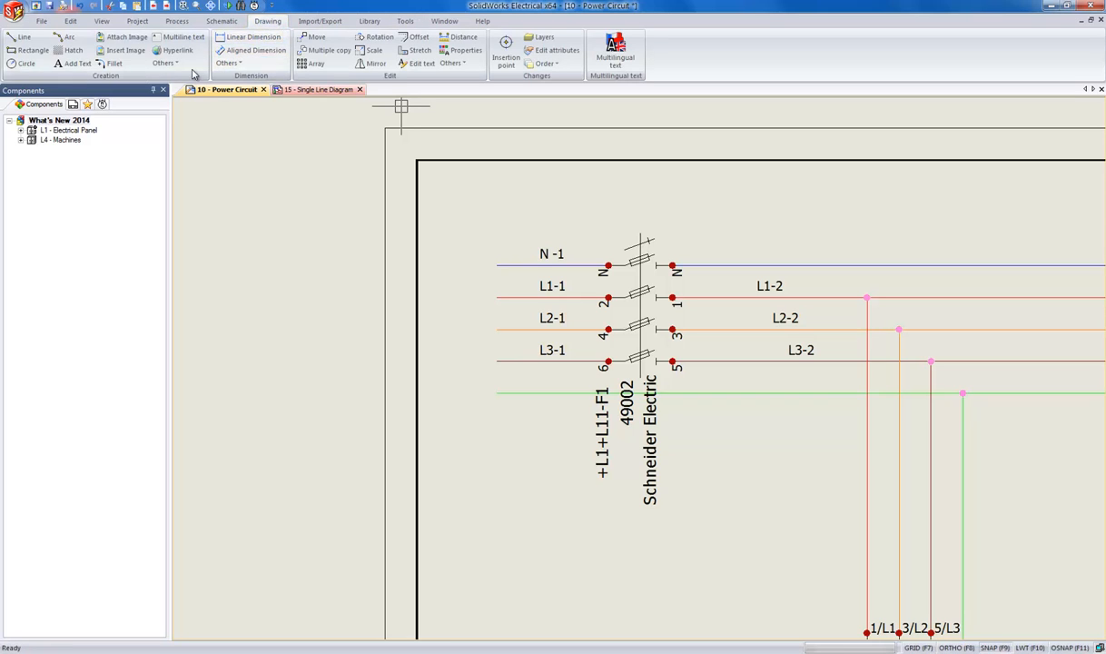
pyautogui.click(163, 62)
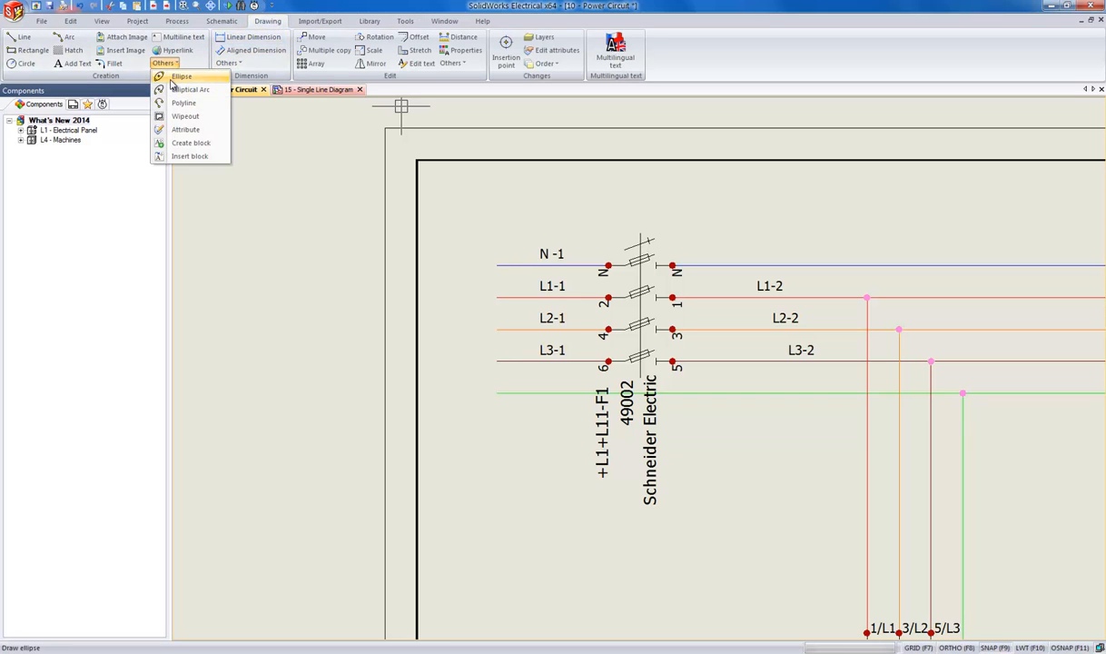
pyautogui.click(183, 117)
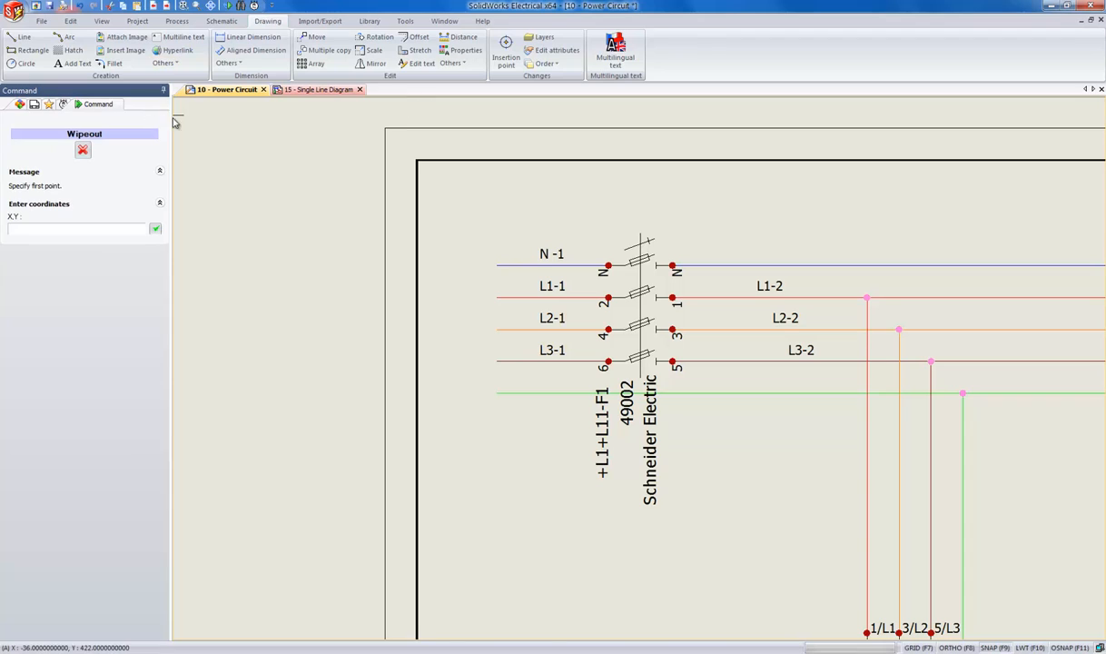
pyautogui.click(581, 218)
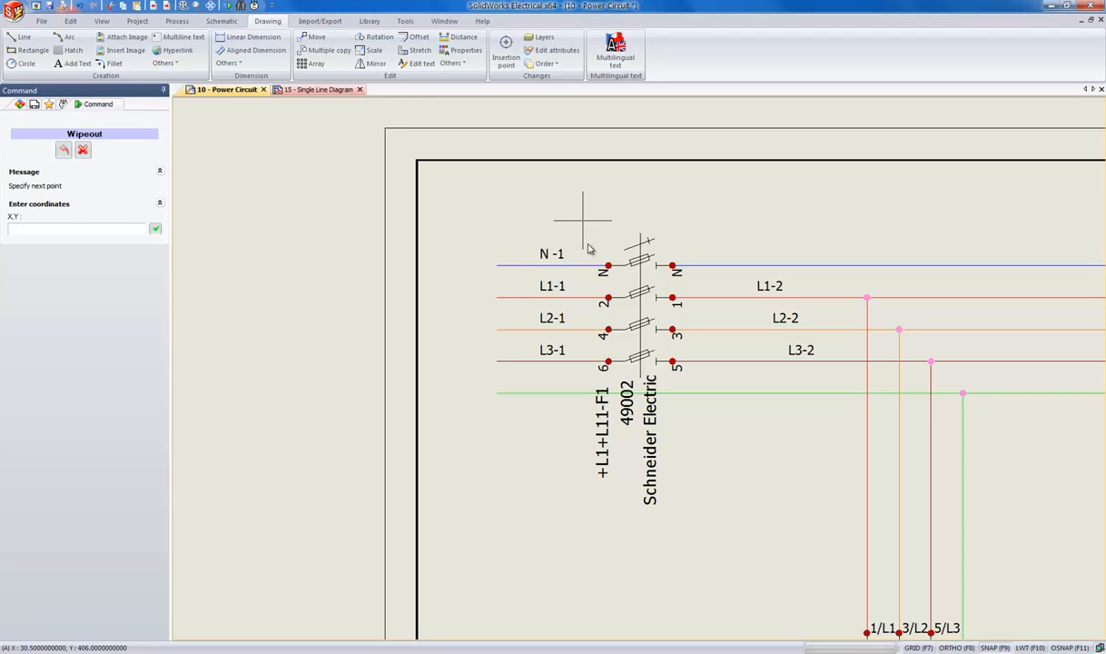
pyautogui.click(580, 555)
pyautogui.click(701, 555)
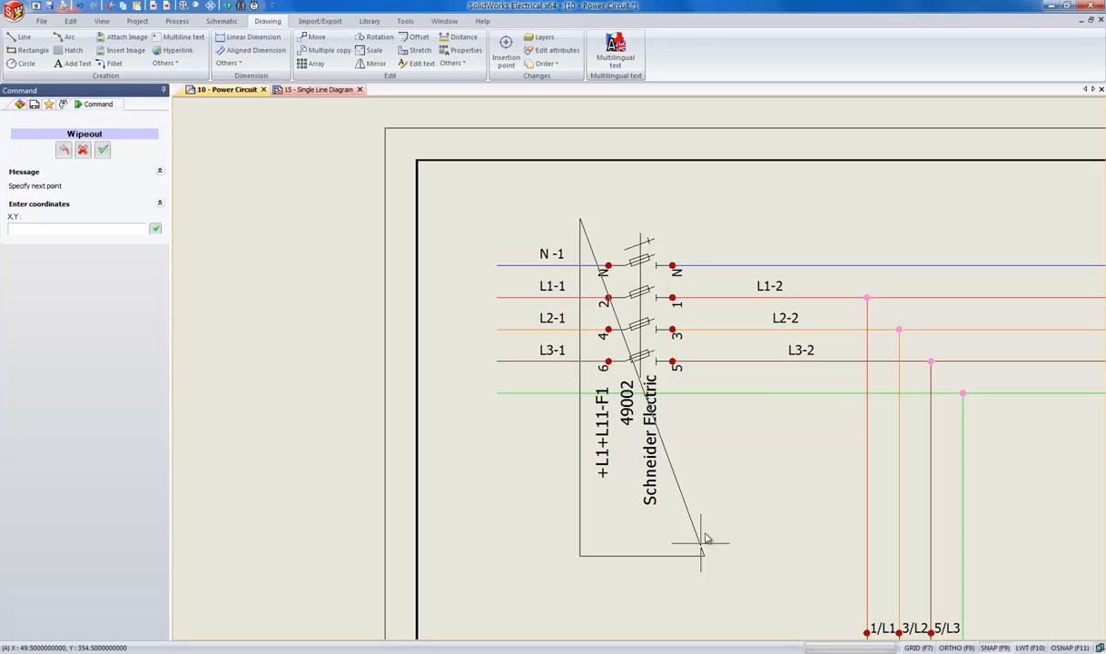
pyautogui.click(703, 217)
pyautogui.press('Return')
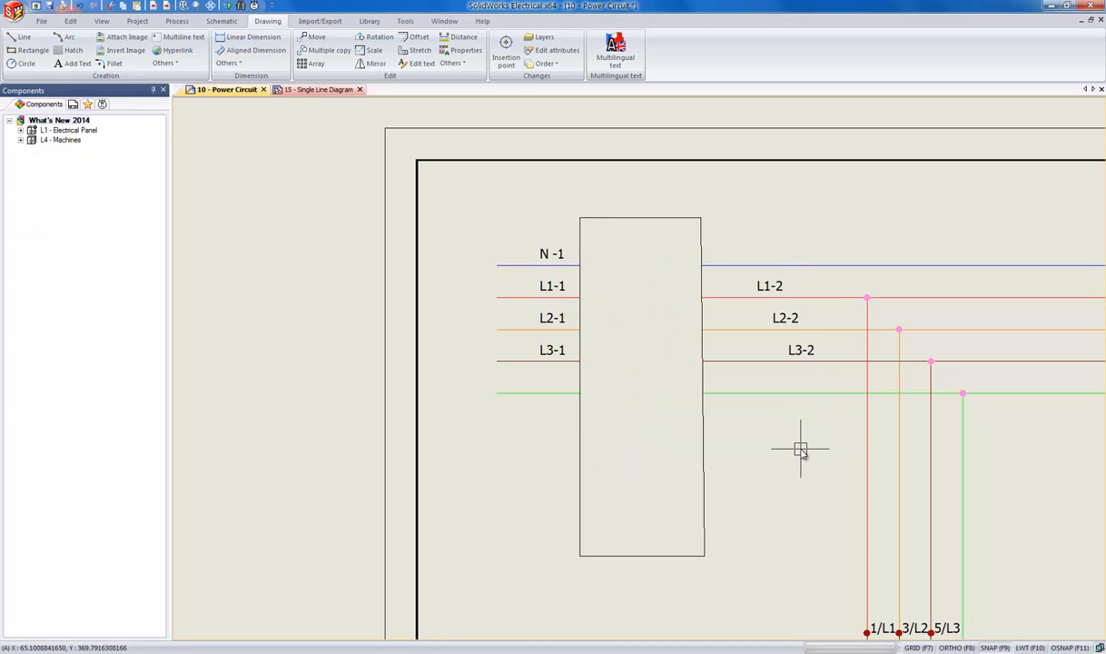
# Copy the M1 motor branch, including Q1, K1, its X1 terminals and the connecting wires
pyautogui.scroll(-2, 800, 449)
pyautogui.scroll(-2, 642, 363)
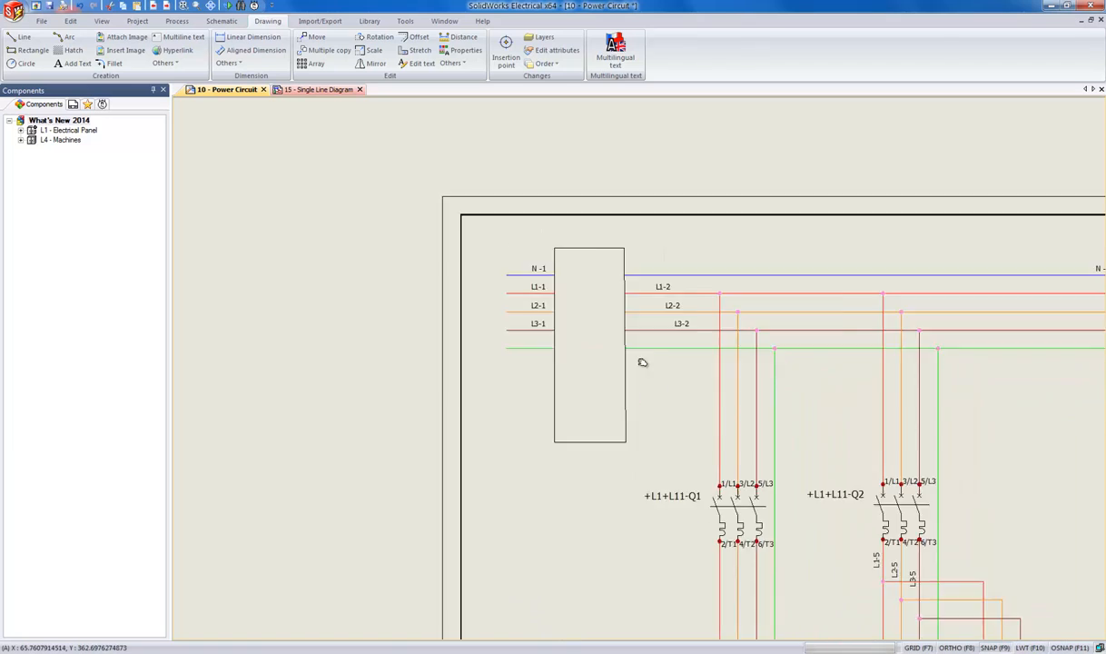
pyautogui.moveTo(667, 523)
pyautogui.mouseDown(button='middle')
pyautogui.moveTo(642, 512)
pyautogui.moveTo(573, 398)
pyautogui.mouseUp(button='middle')
pyautogui.scroll(-2, 574, 399)
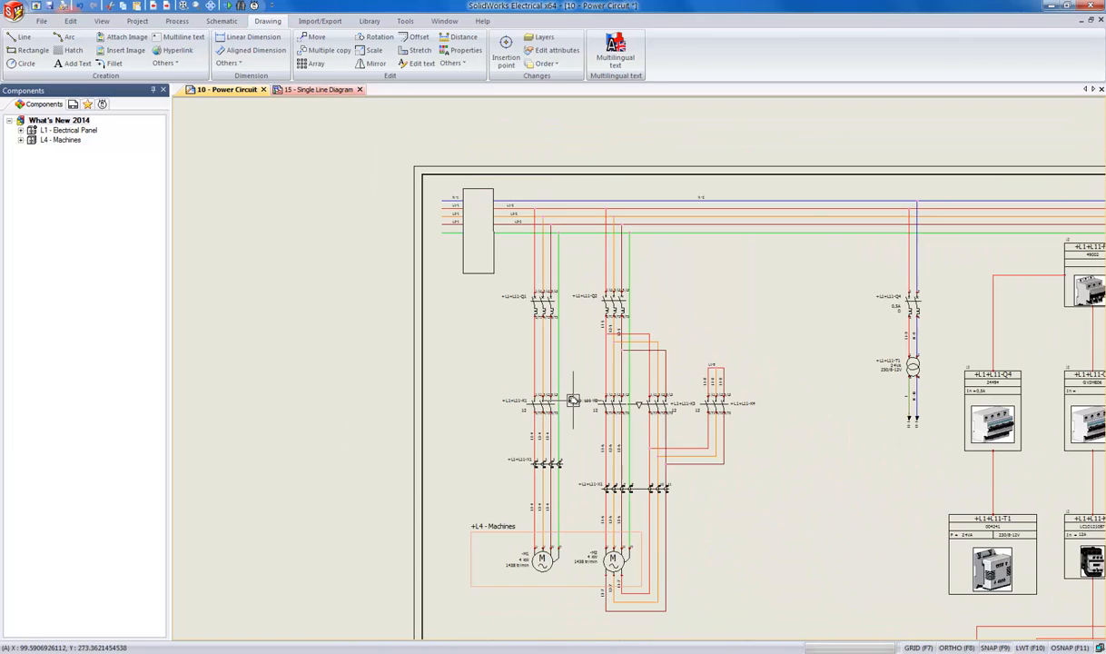
pyautogui.scroll(1, 579, 421)
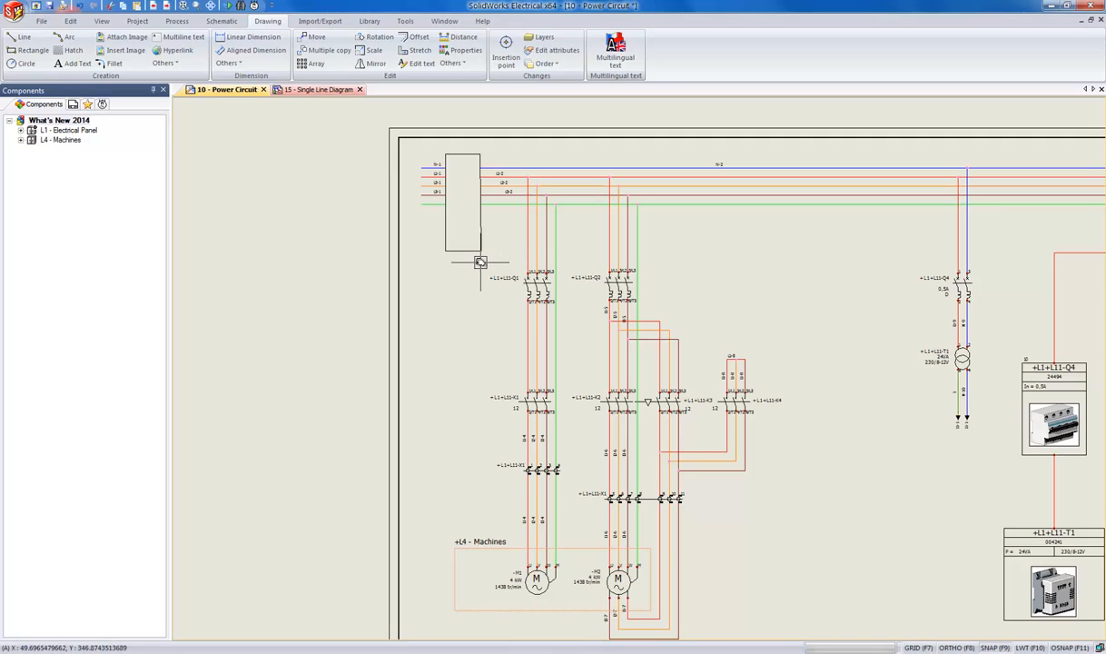
pyautogui.click(477, 265)
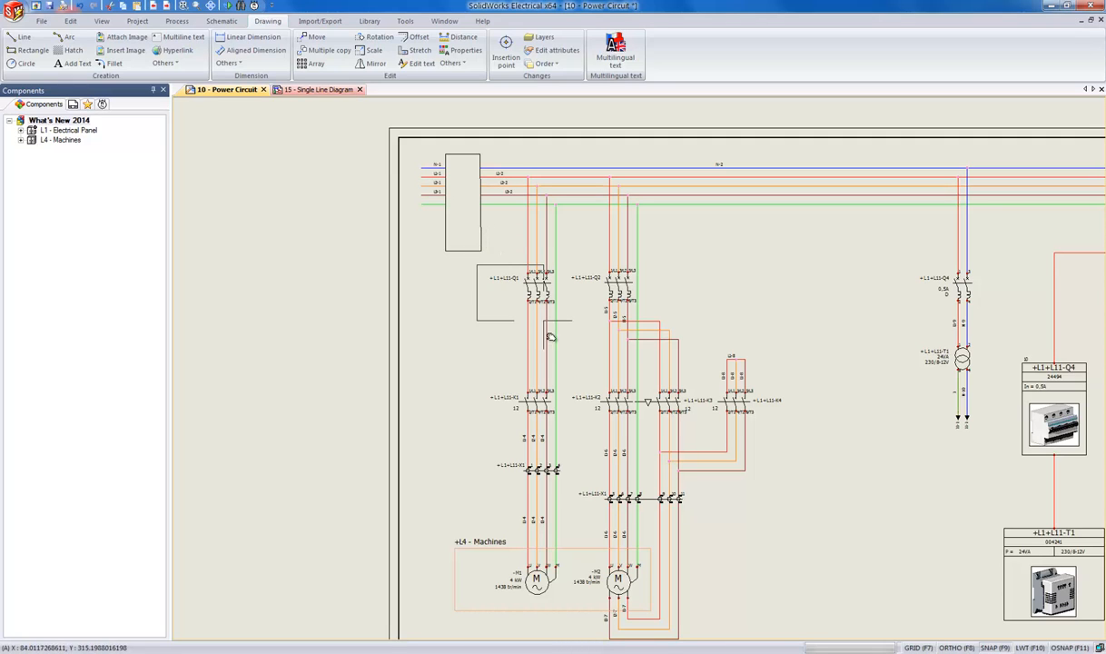
pyautogui.click(569, 604)
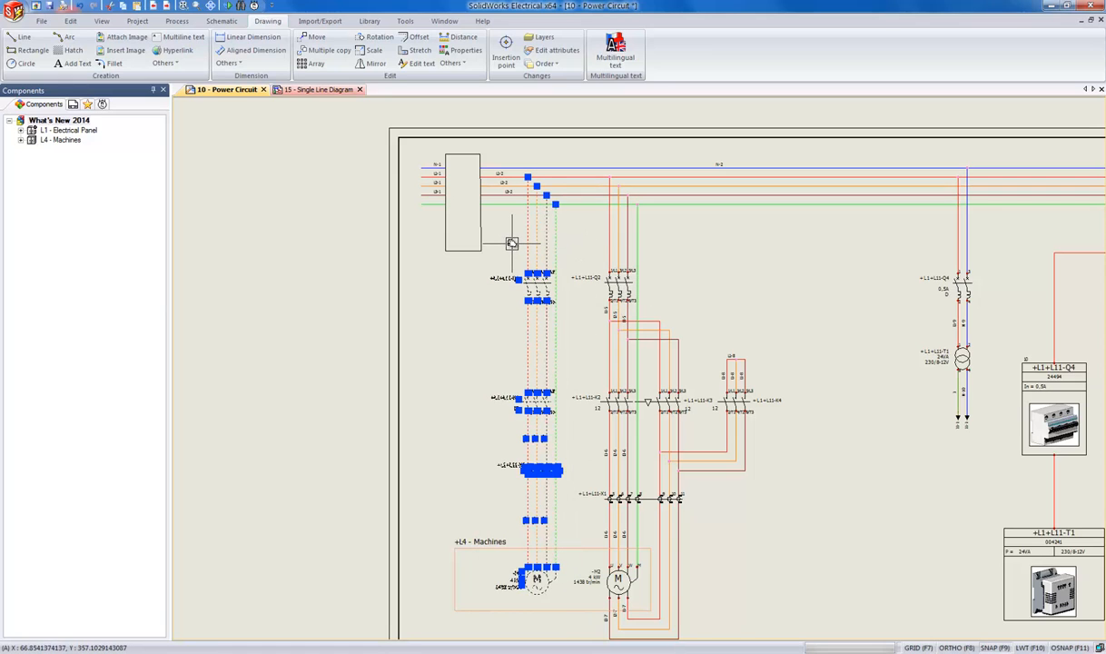
pyautogui.press('Escape')
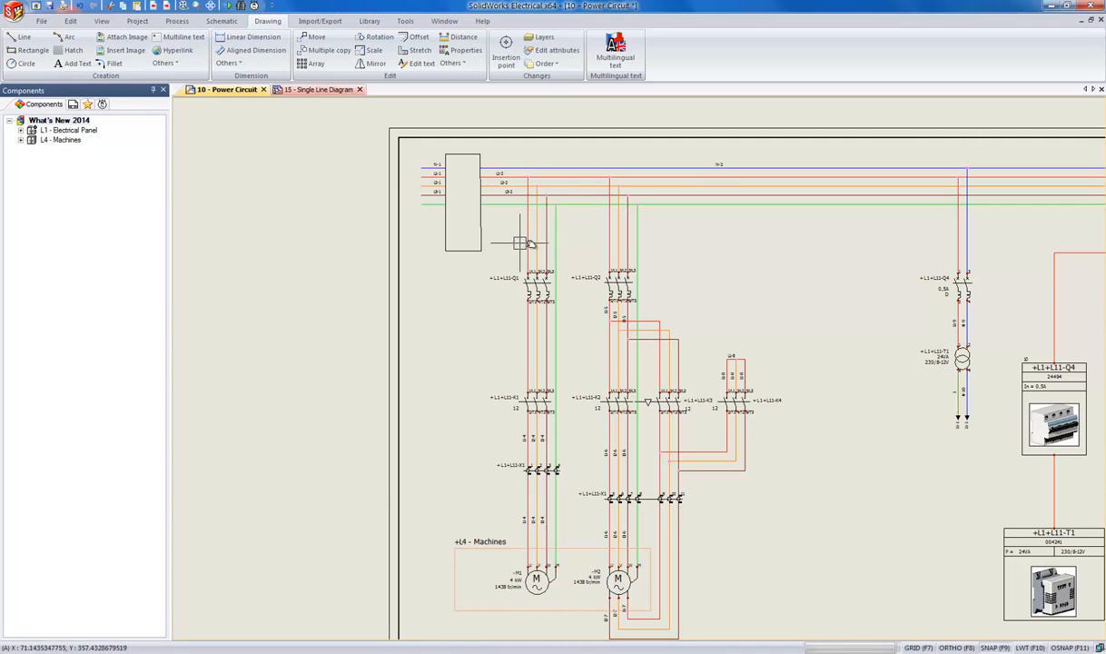
# Place the copied motor branch with Paste Special between the K4 contactor and the Q4 branch, connected to the supply lines
pyautogui.rightClick(780, 437)
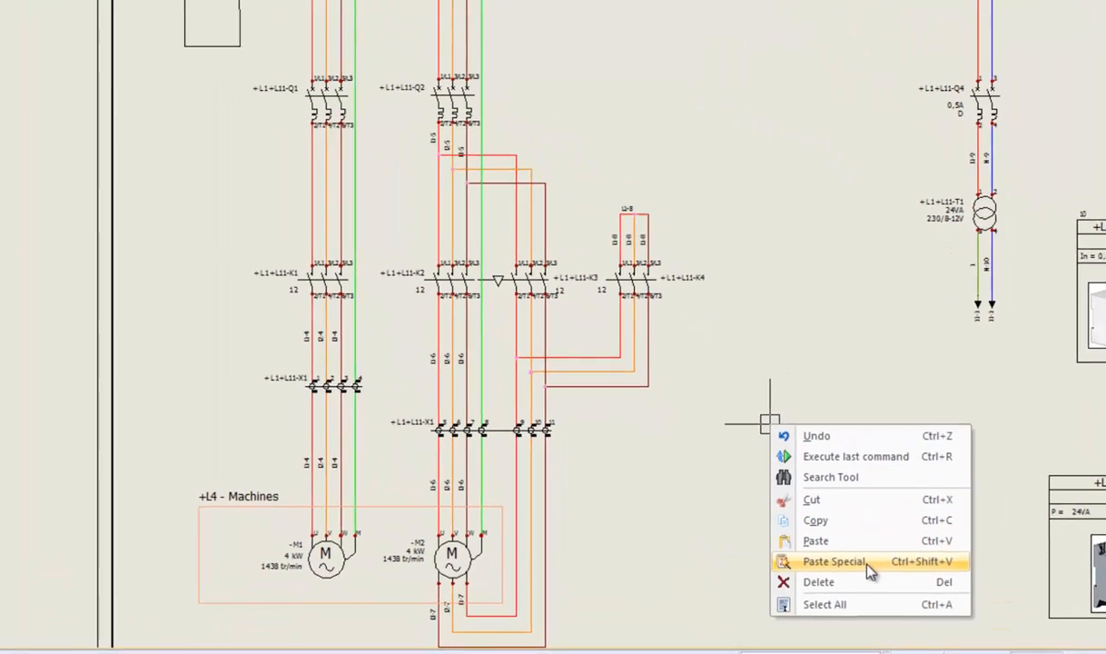
pyautogui.click(867, 563)
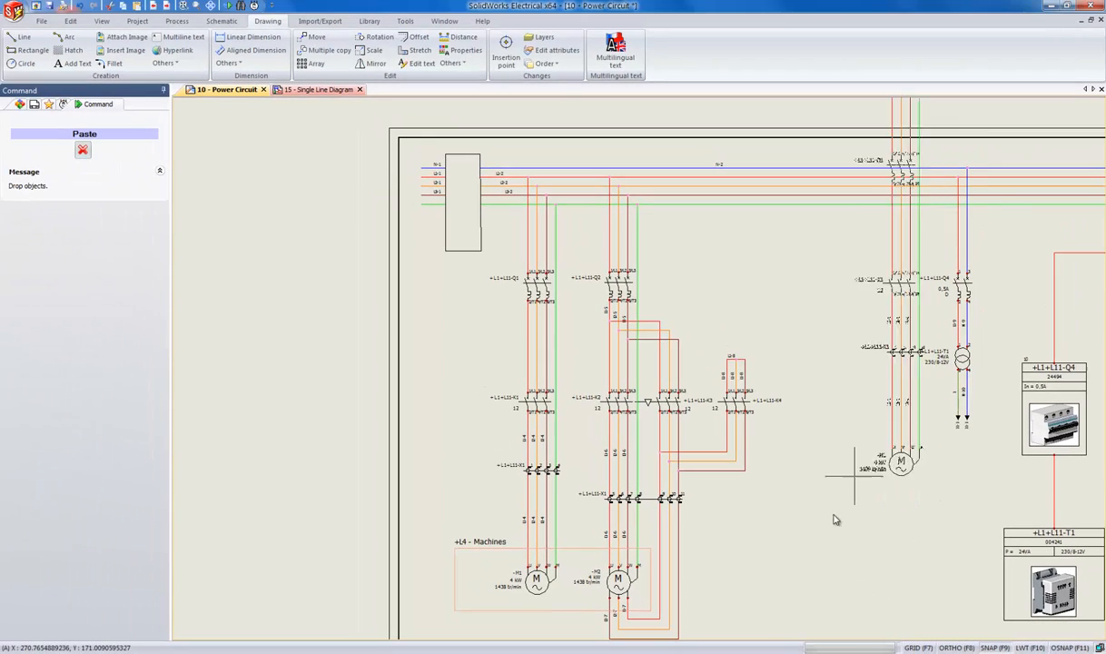
pyautogui.click(814, 599)
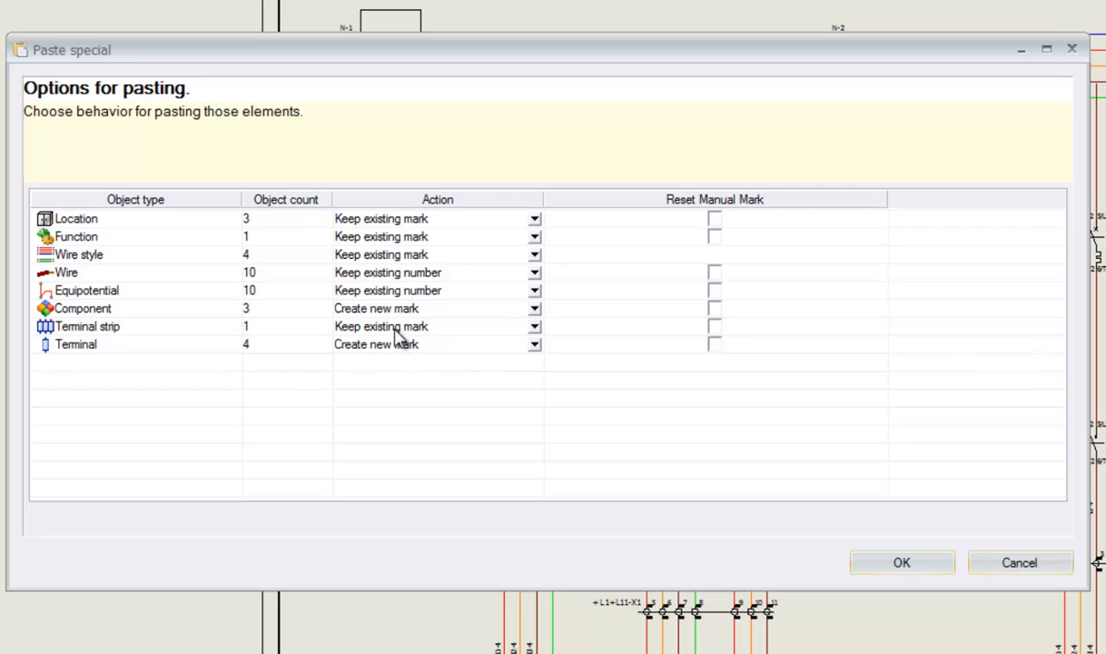
# Paste with the terminal strip keeping its existing mark and the terminals getting new marks
pyautogui.click(535, 327)
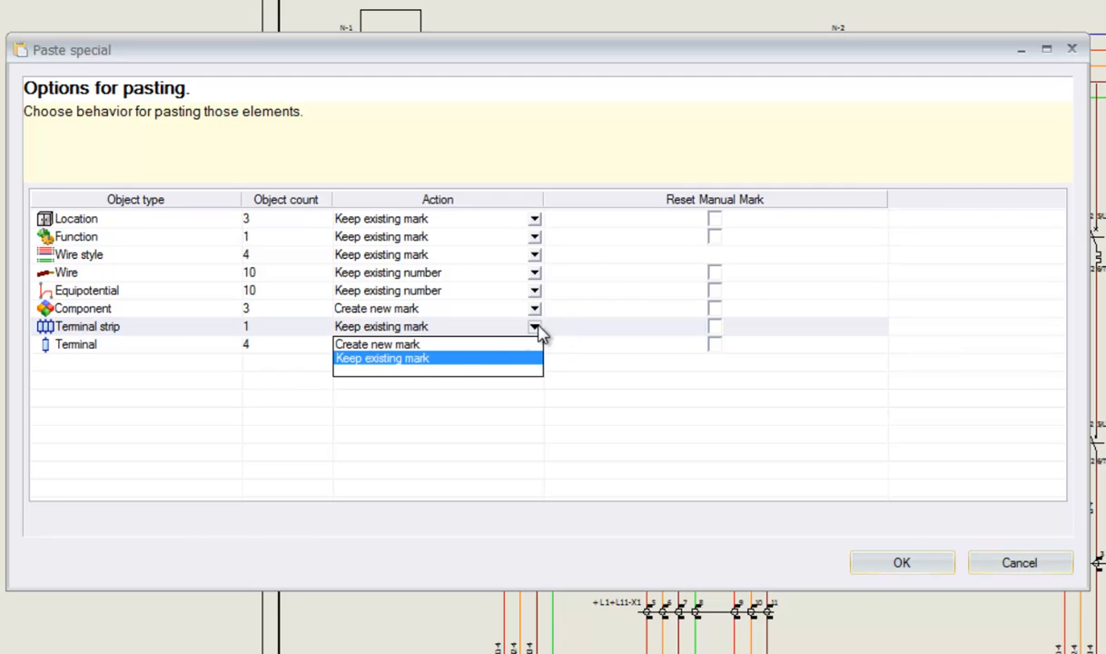
pyautogui.click(431, 359)
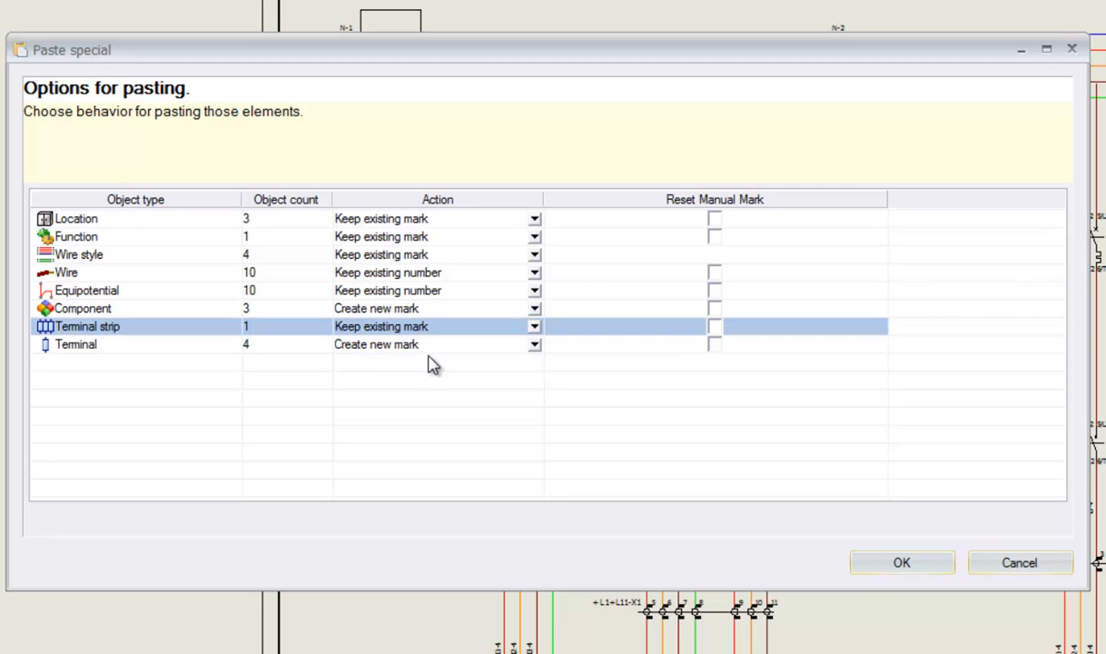
pyautogui.click(535, 346)
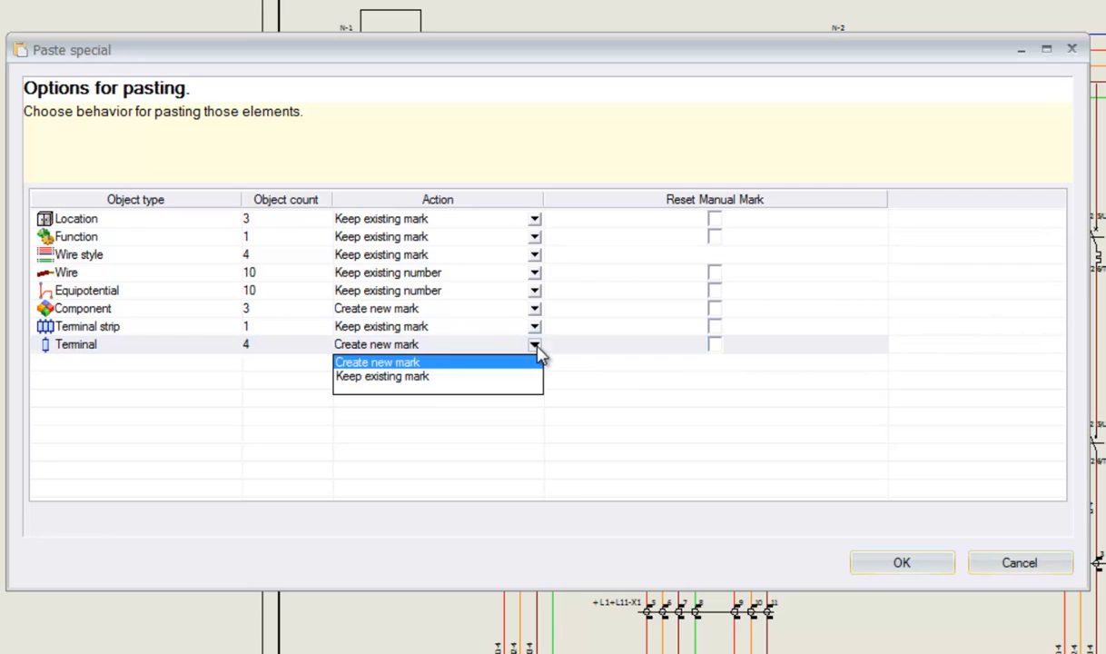
pyautogui.click(418, 365)
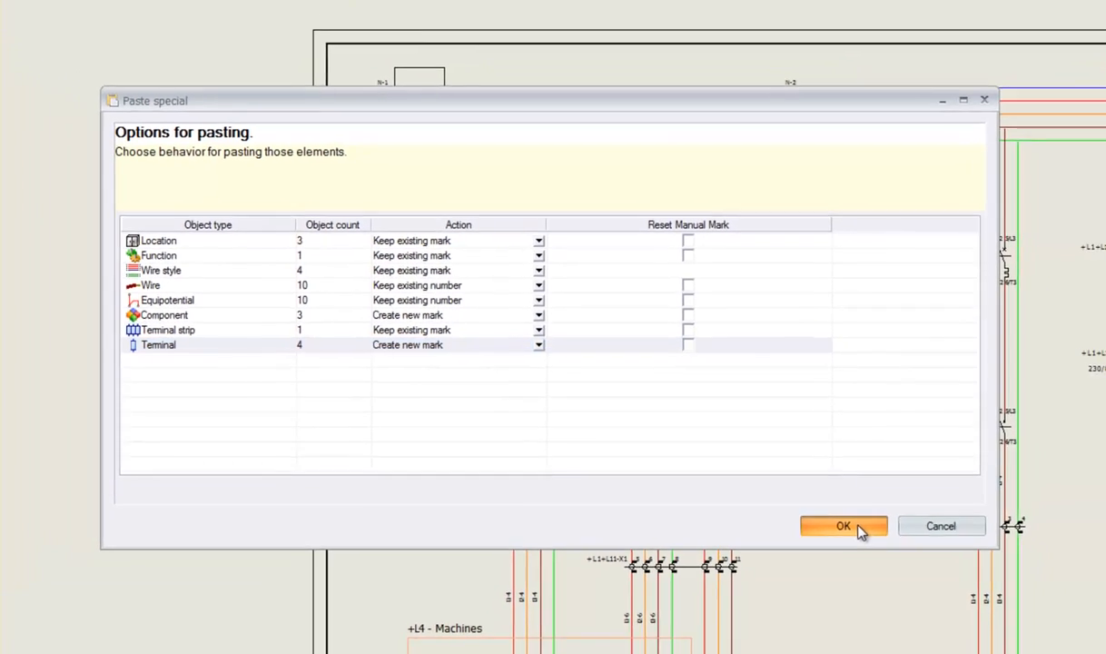
pyautogui.click(876, 563)
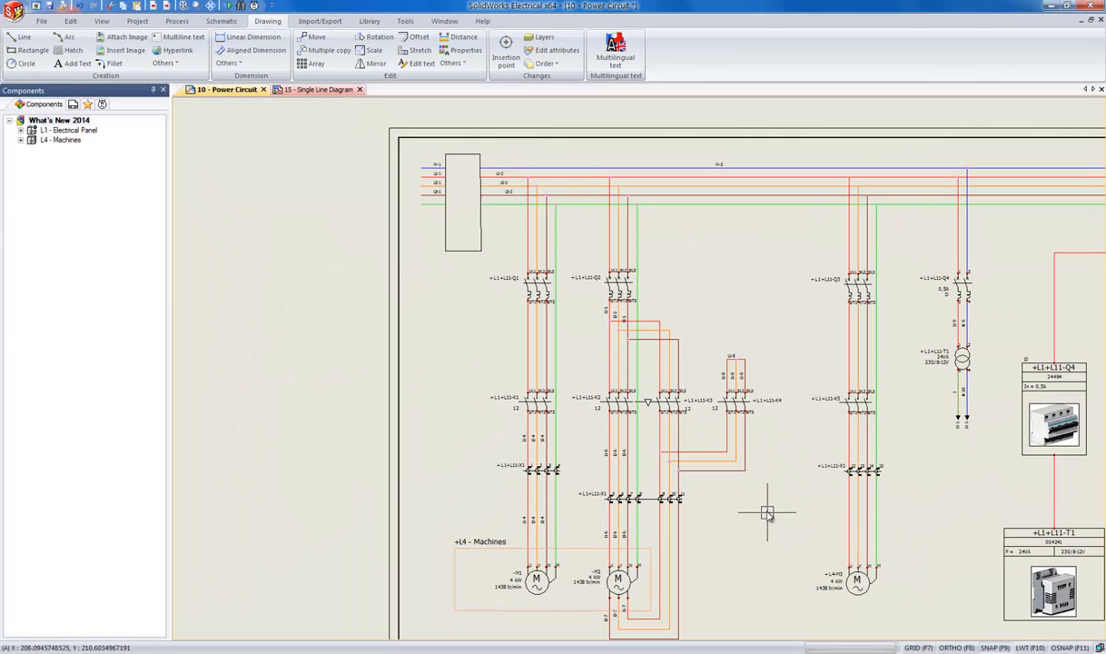
pyautogui.scroll(3, 765, 506)
pyautogui.scroll(2, 764, 506)
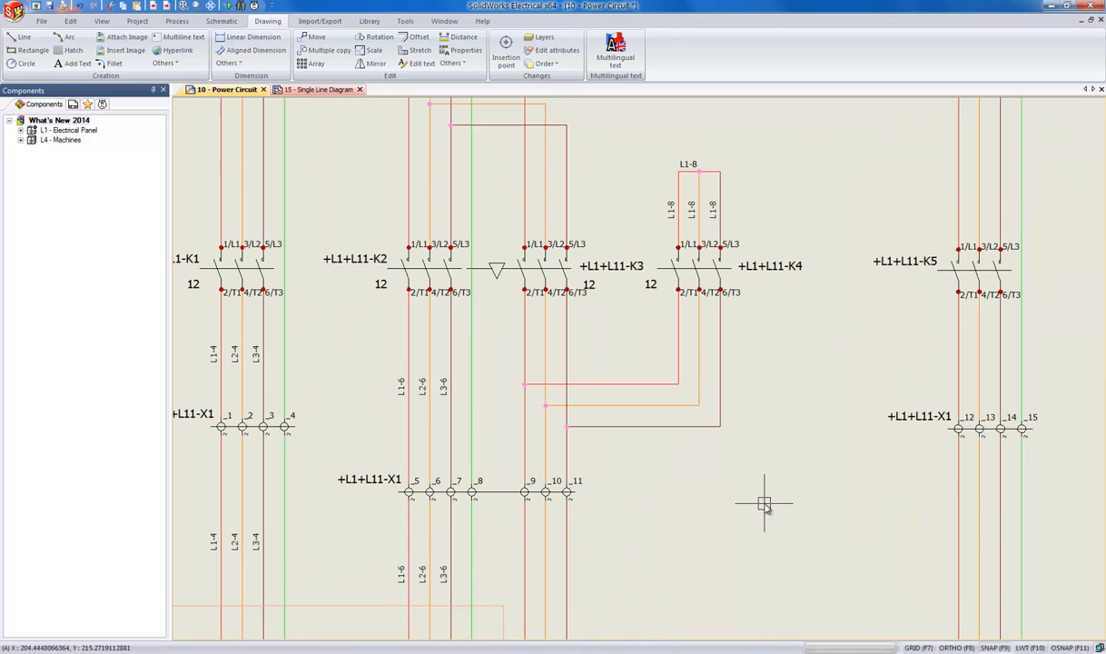
# Draw a horizontal single wire across the phase and earth wires between the Q3 breaker and the K5 contactor
pyautogui.moveTo(741, 501); pyautogui.dragTo(624, 480, button='middle')
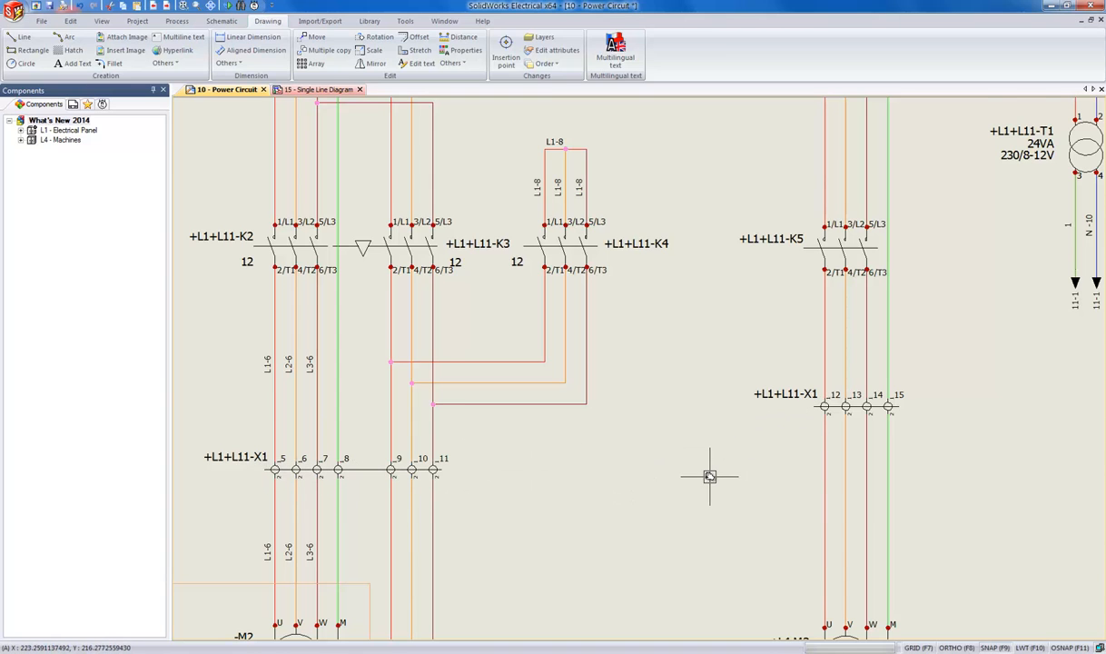
pyautogui.scroll(-2, 710, 476)
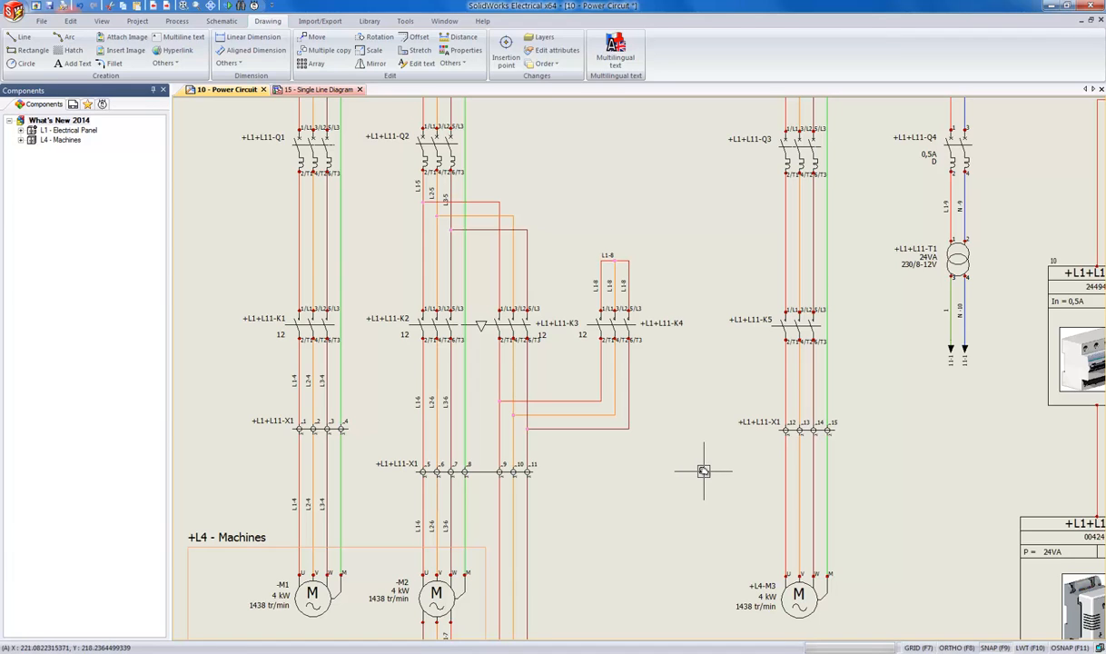
pyautogui.moveTo(728, 272); pyautogui.dragTo(576, 329, button='middle')
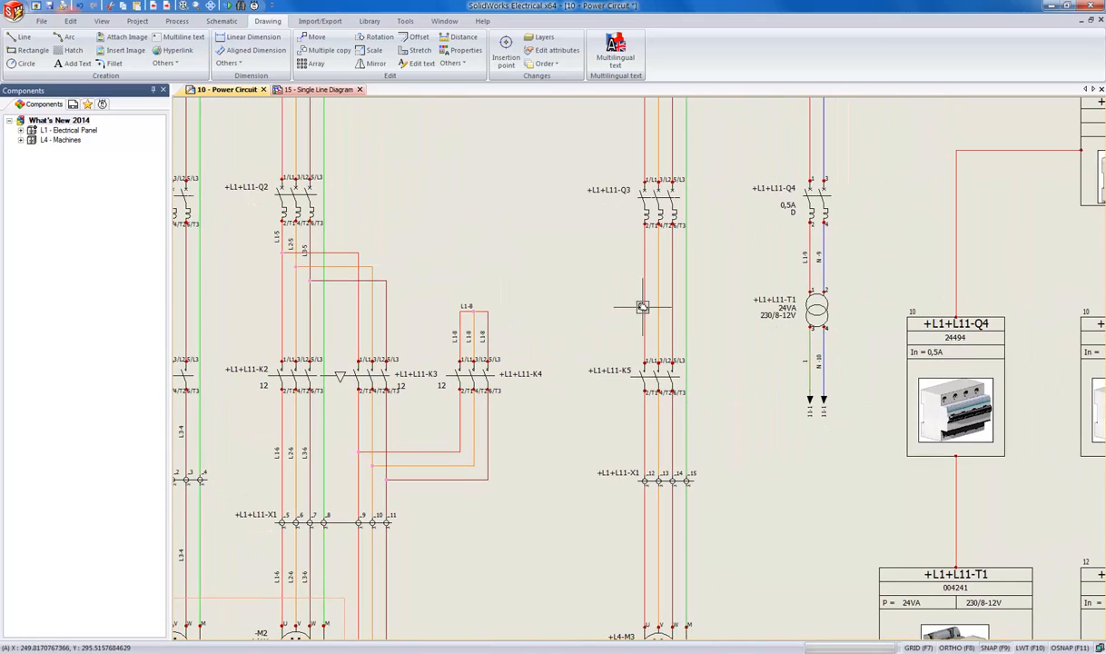
pyautogui.scroll(4, 646, 307)
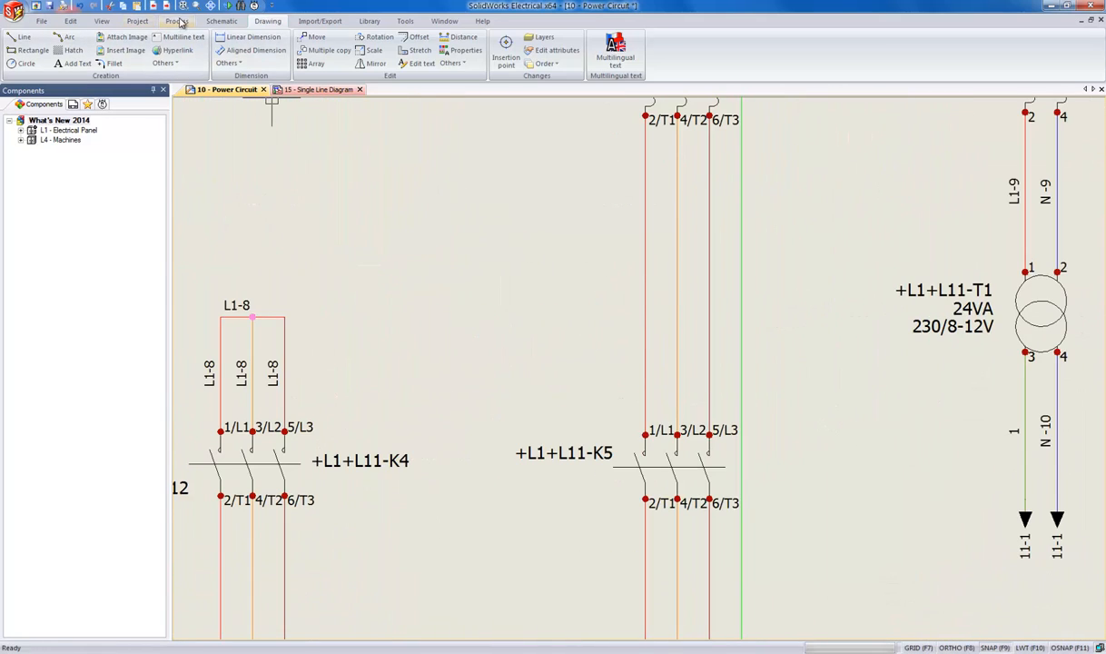
pyautogui.click(223, 21)
pyautogui.click(71, 50)
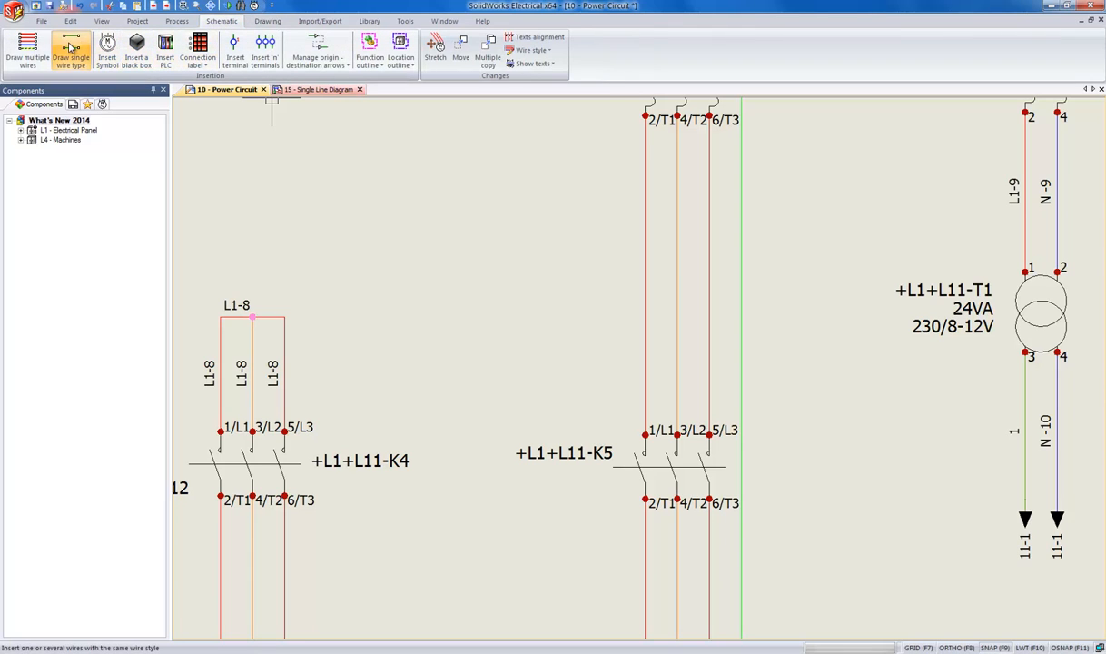
pyautogui.click(556, 274)
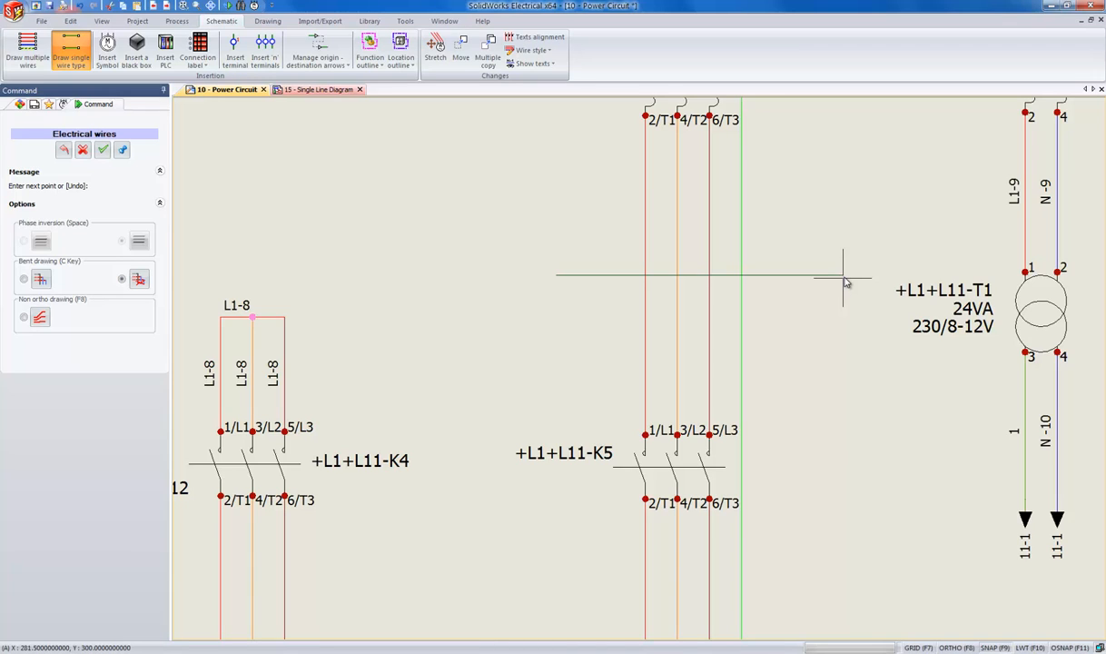
pyautogui.press('Escape')
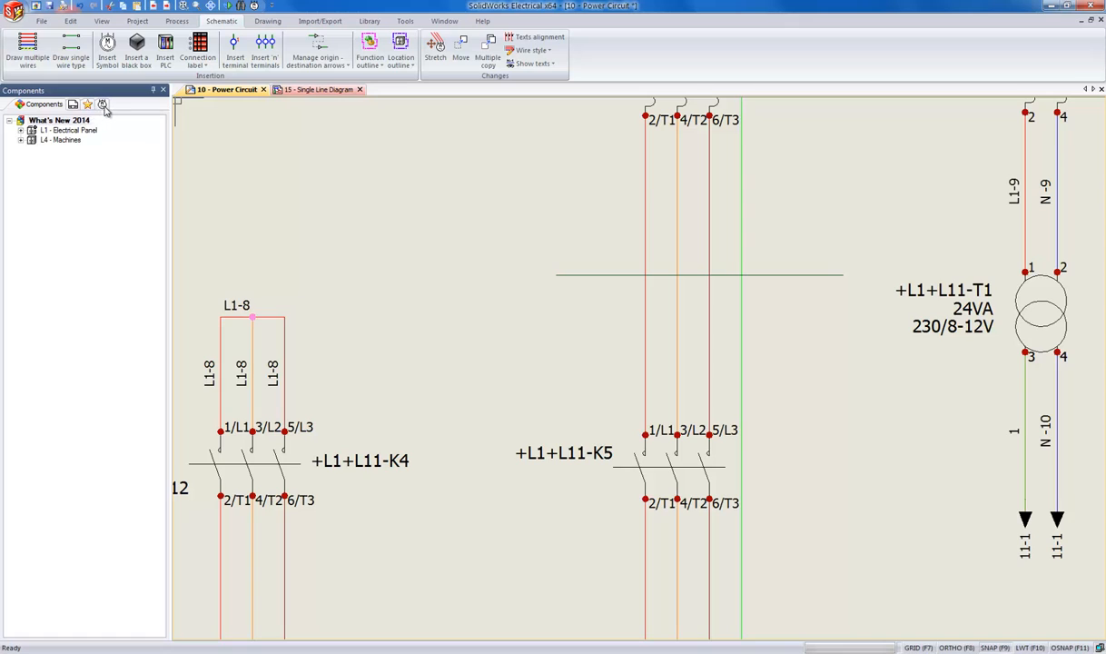
# Search the symbols for "bump" and insert Bump 4 where the horizontal wire crosses the wires between Q3 and K5
pyautogui.click(103, 106)
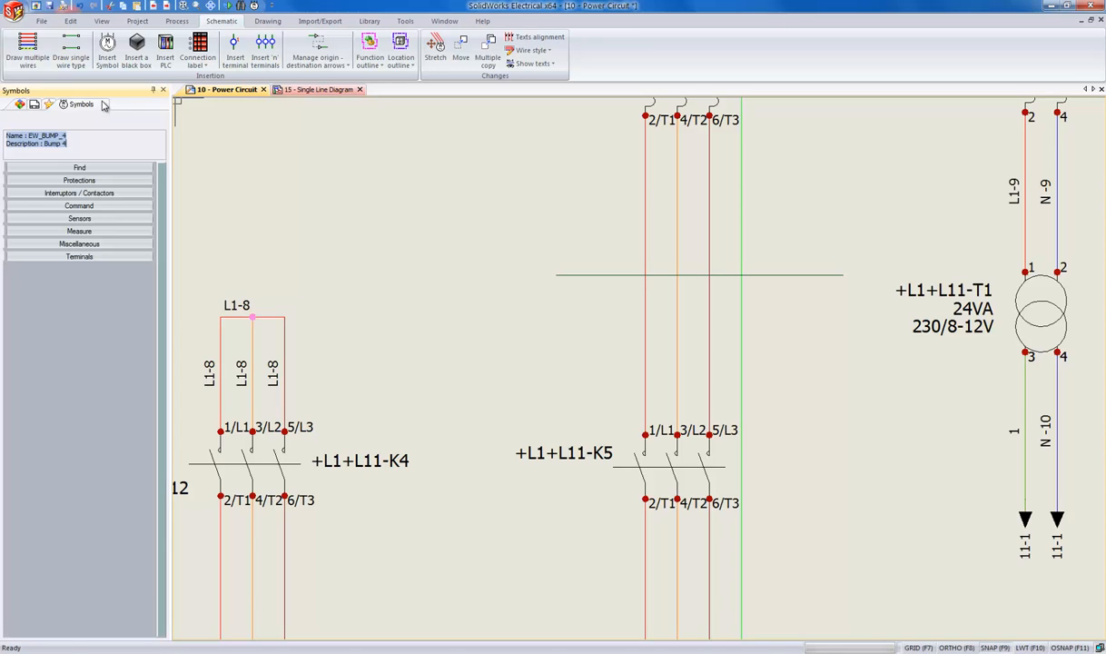
pyautogui.click(83, 168)
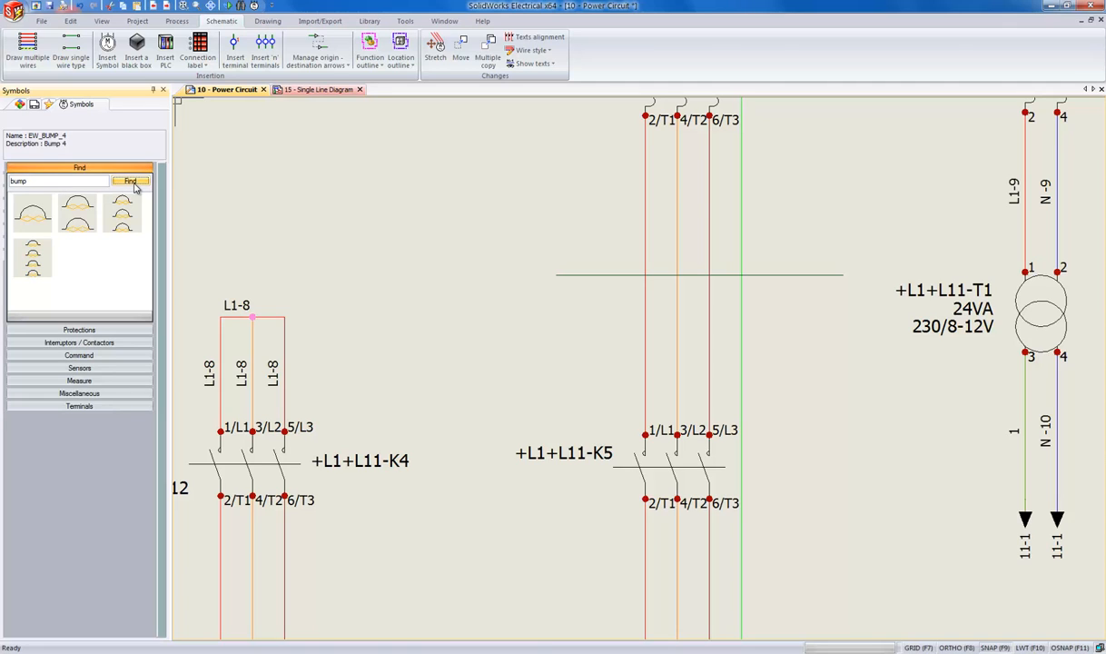
pyautogui.doubleClick(32, 257)
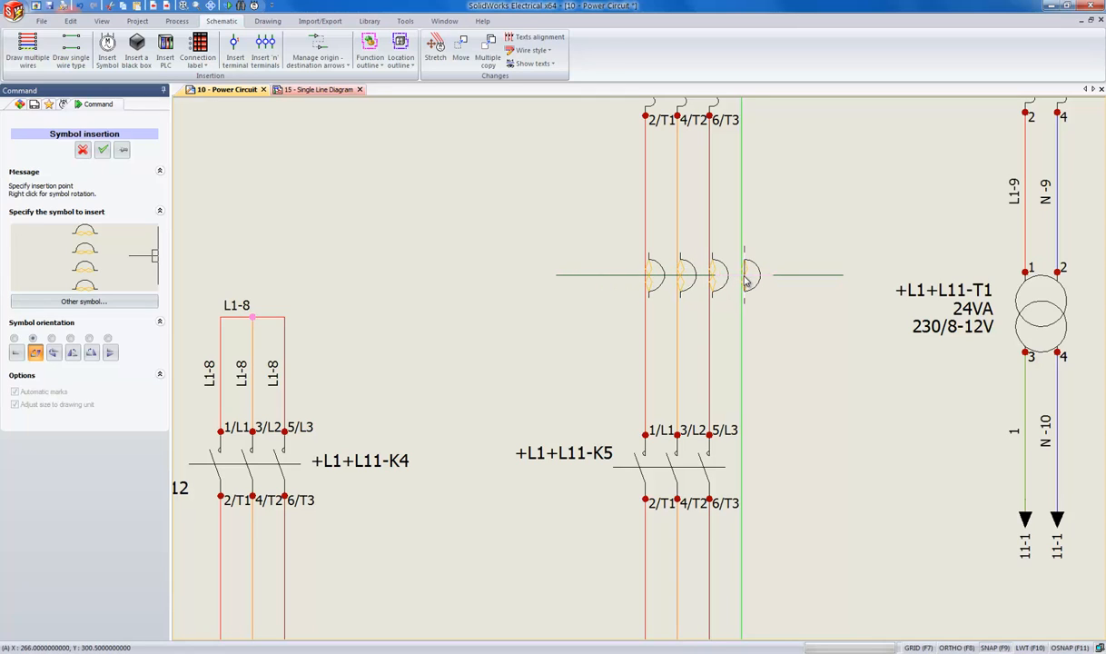
pyautogui.click(745, 278)
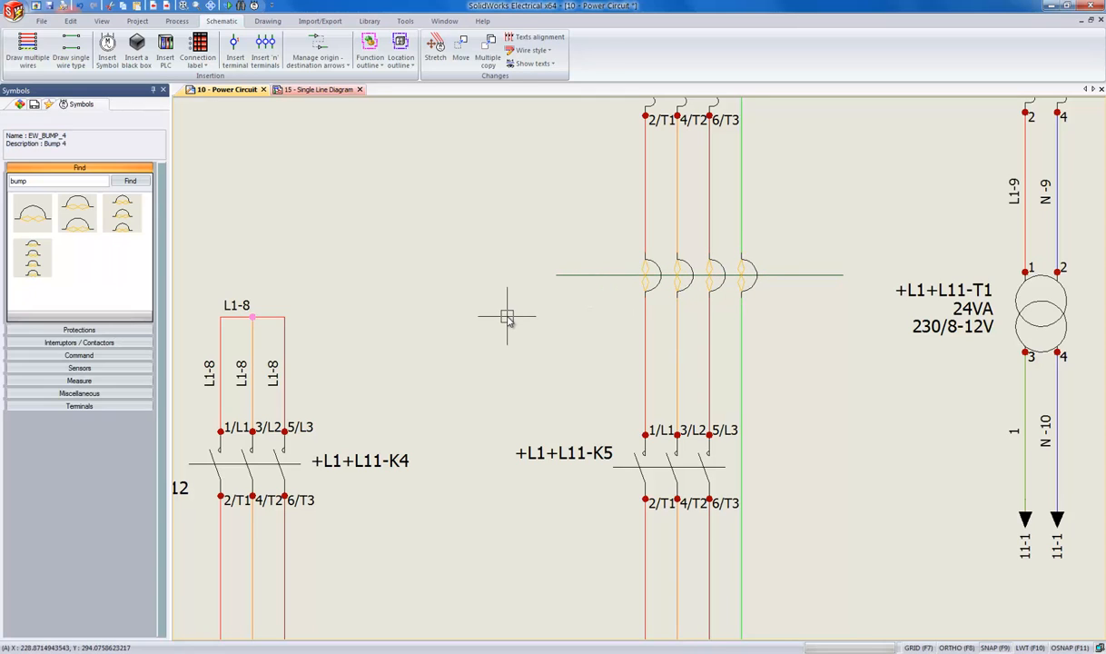
# Start a symbol insertion and pick the Twisted Part Ground Shield symbol from the unclassed elements
pyautogui.moveTo(749, 410); pyautogui.dragTo(429, 299, button='middle')
pyautogui.scroll(-2, 591, 374)
pyautogui.scroll(5, 618, 340)
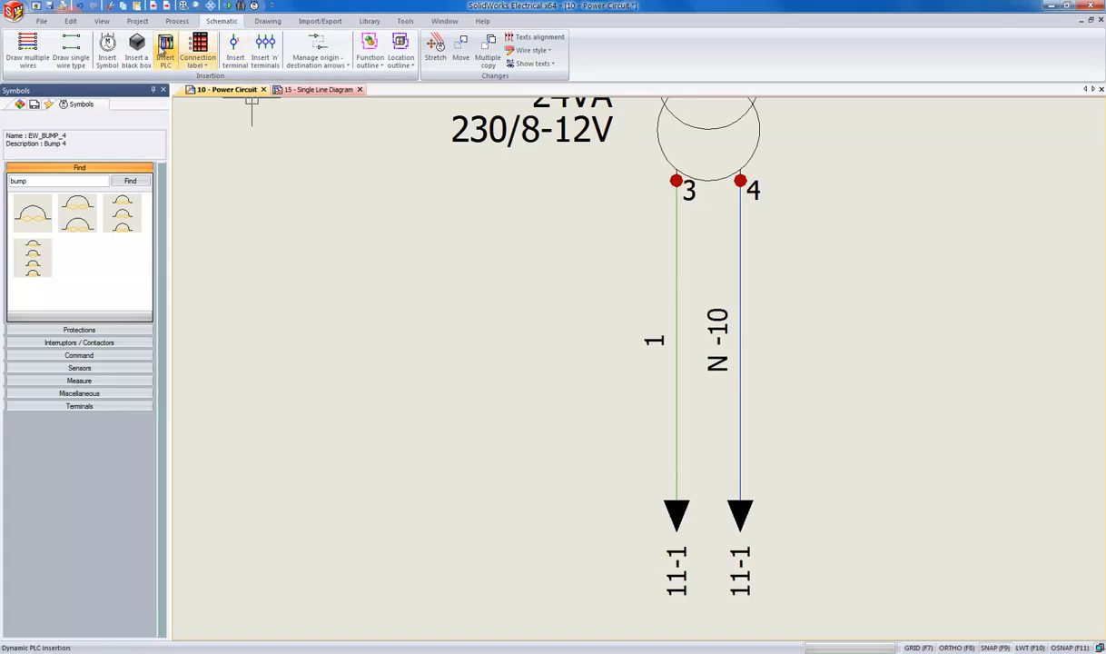
pyautogui.click(106, 48)
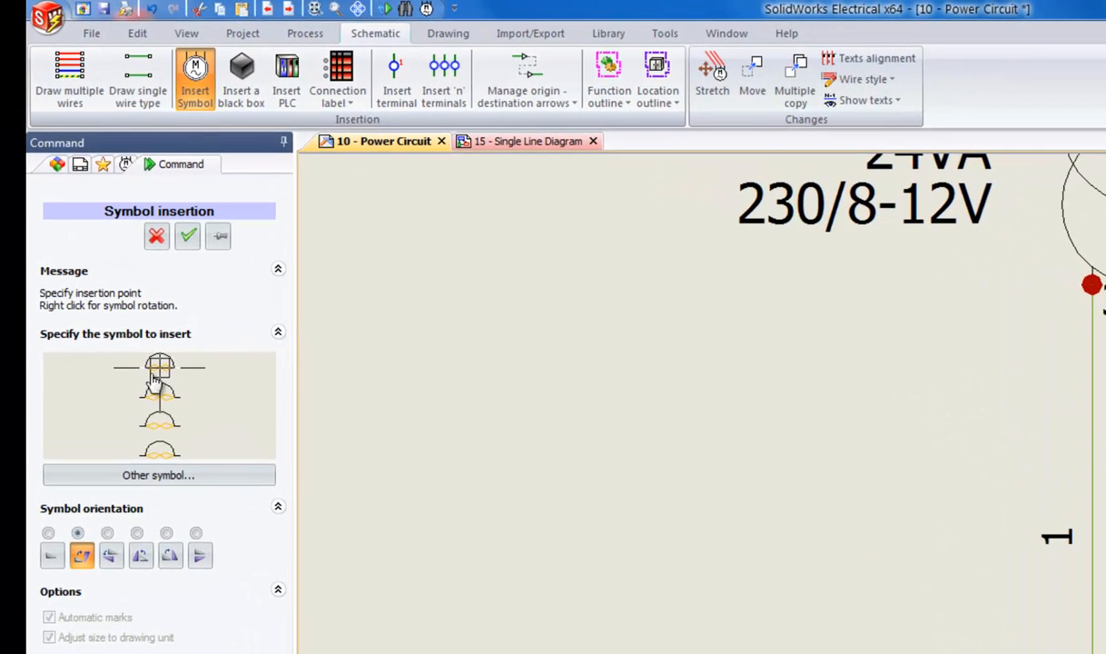
pyautogui.click(144, 475)
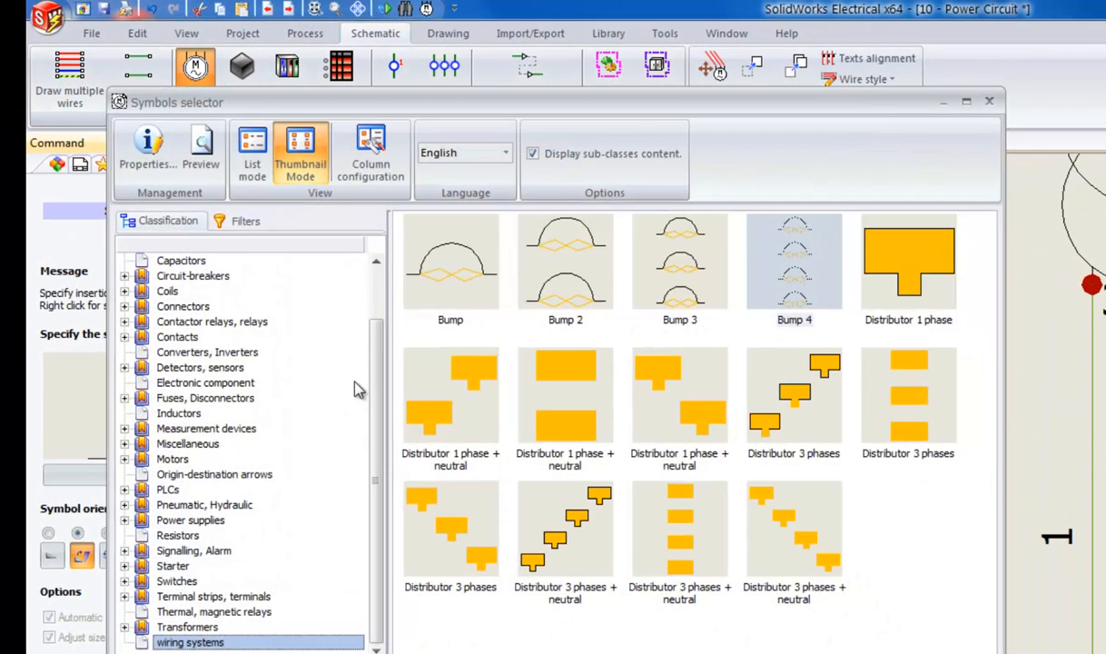
pyautogui.moveTo(376, 388); pyautogui.dragTo(403, 246)
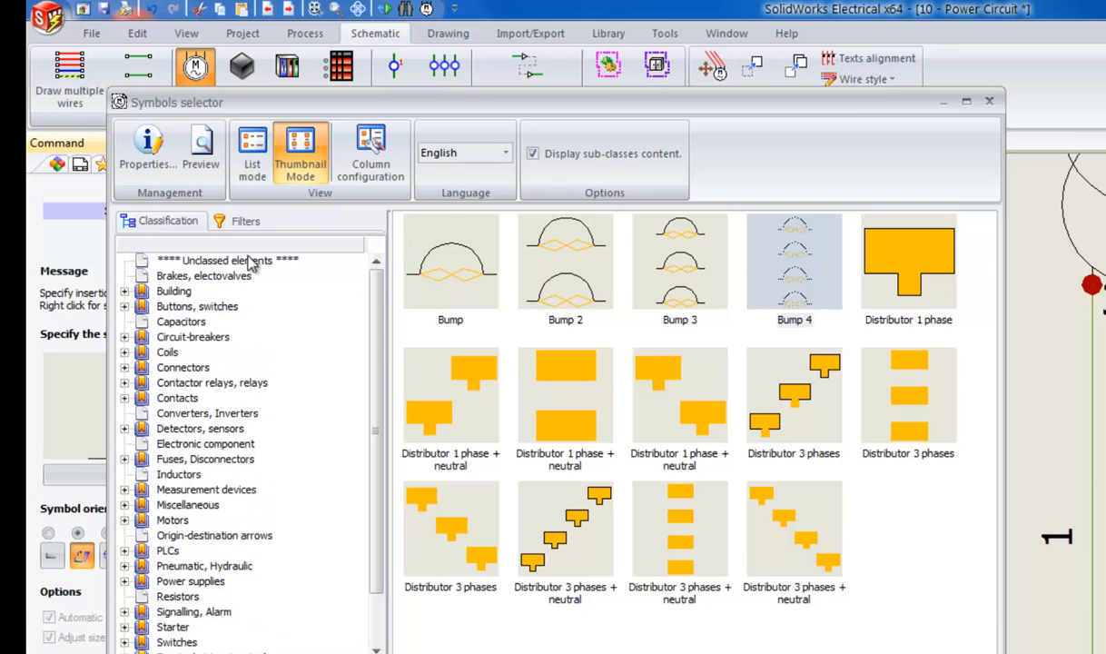
pyautogui.click(249, 262)
pyautogui.click(445, 259)
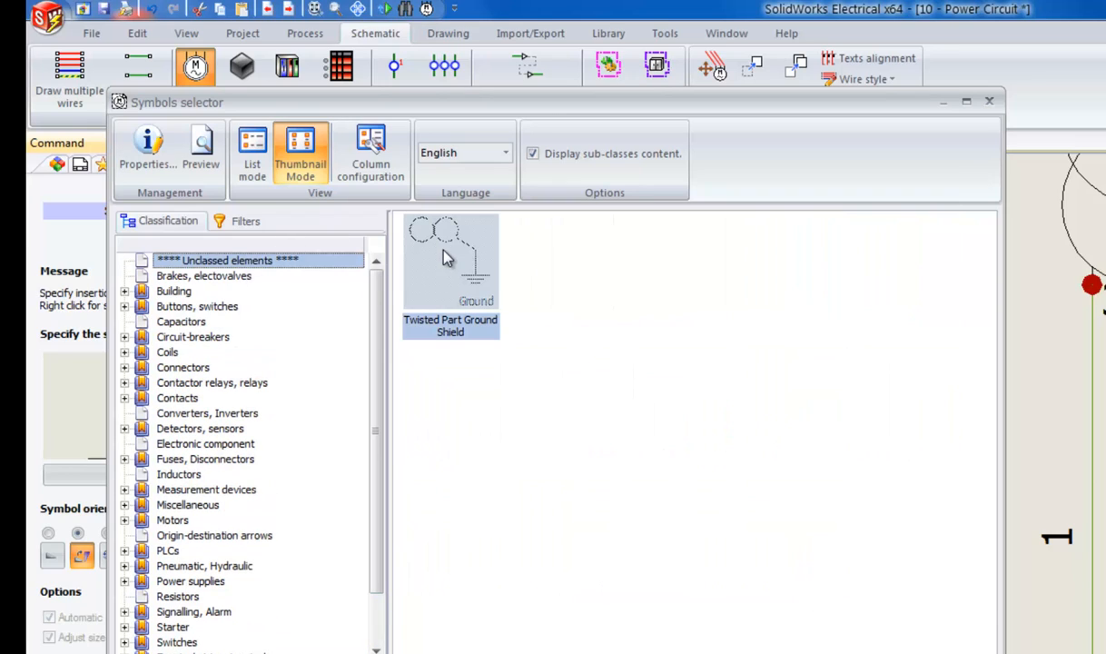
# Review the Twisted Part Ground Shield symbol's properties, including its symbol type and the option for not rotating attributes
pyautogui.rightClick(448, 259)
pyautogui.click(513, 303)
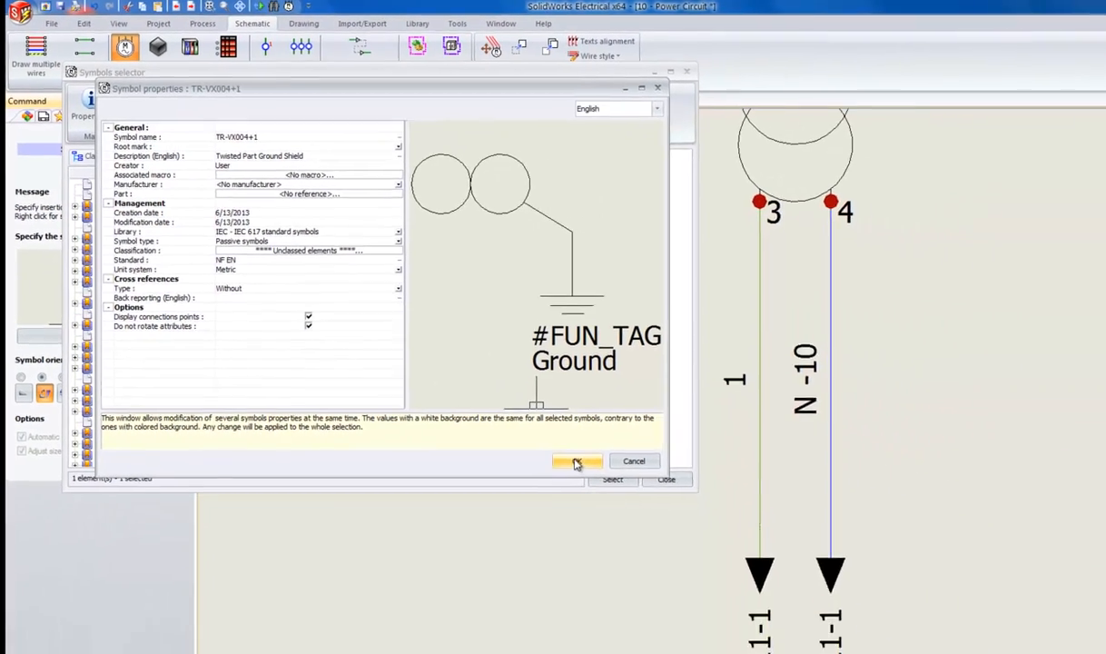
pyautogui.click(834, 650)
# Insert the Twisted Part Ground Shield symbol unrotated over the two wires below transformer T1, above the 11-1 destination arrows
pyautogui.click(545, 430)
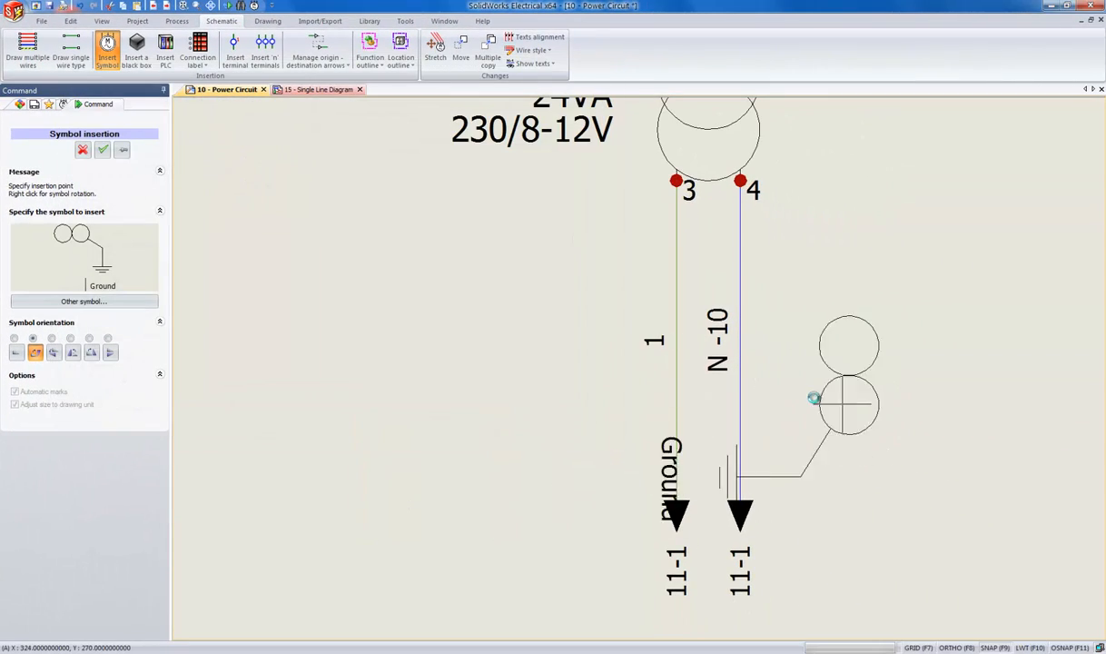
pyautogui.click(16, 355)
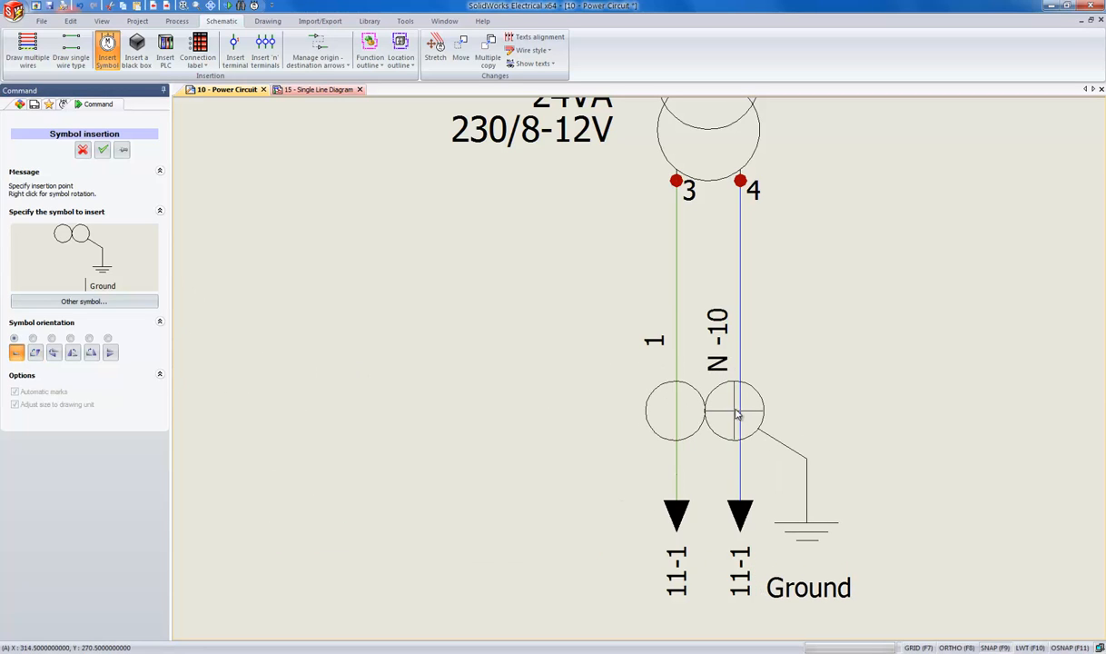
pyautogui.click(740, 412)
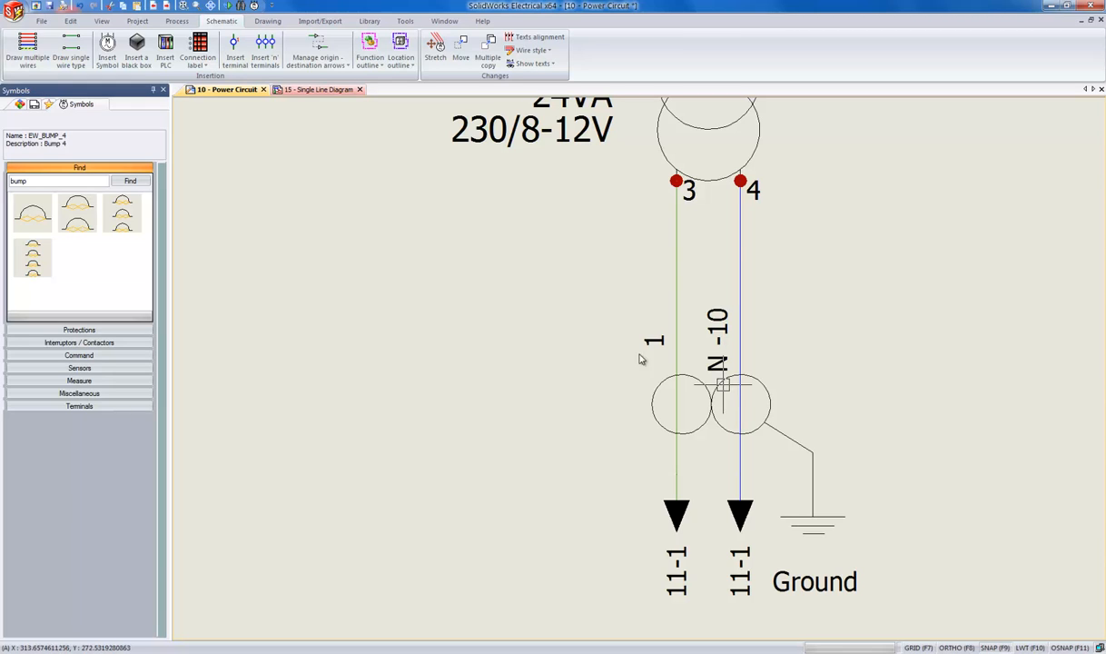
# Show the equipotential labels on the three phase wires between the Q1 breaker and the K1 contactor
pyautogui.scroll(3, 418, 338)
pyautogui.scroll(-4, 419, 350)
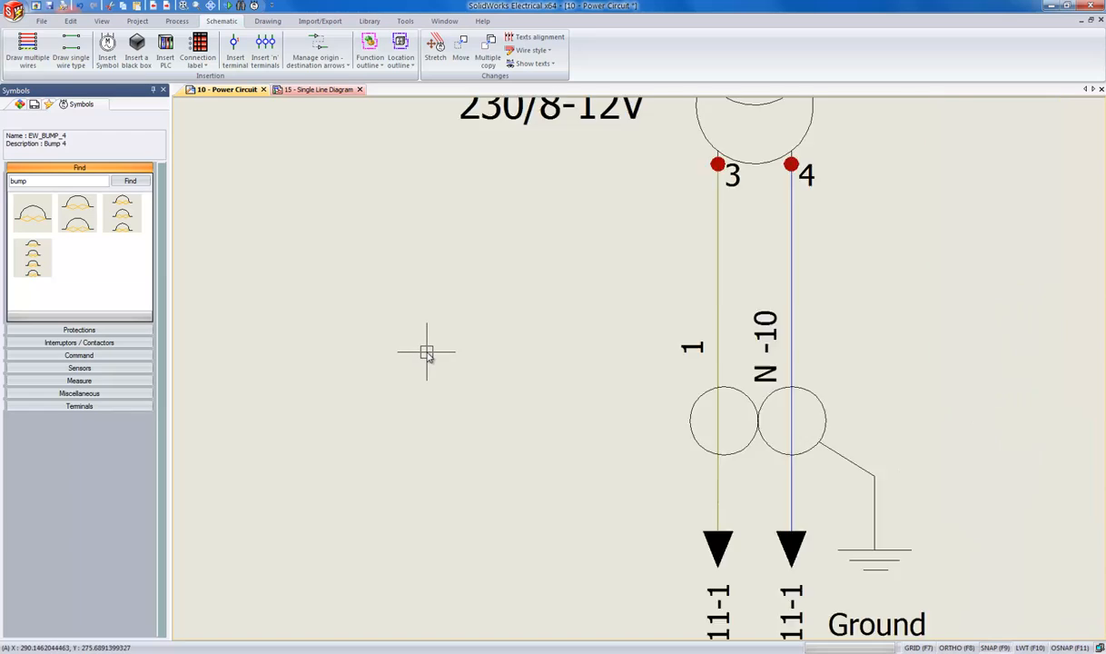
pyautogui.moveTo(426, 377); pyautogui.dragTo(737, 418, button='middle')
pyautogui.scroll(-5, 449, 453)
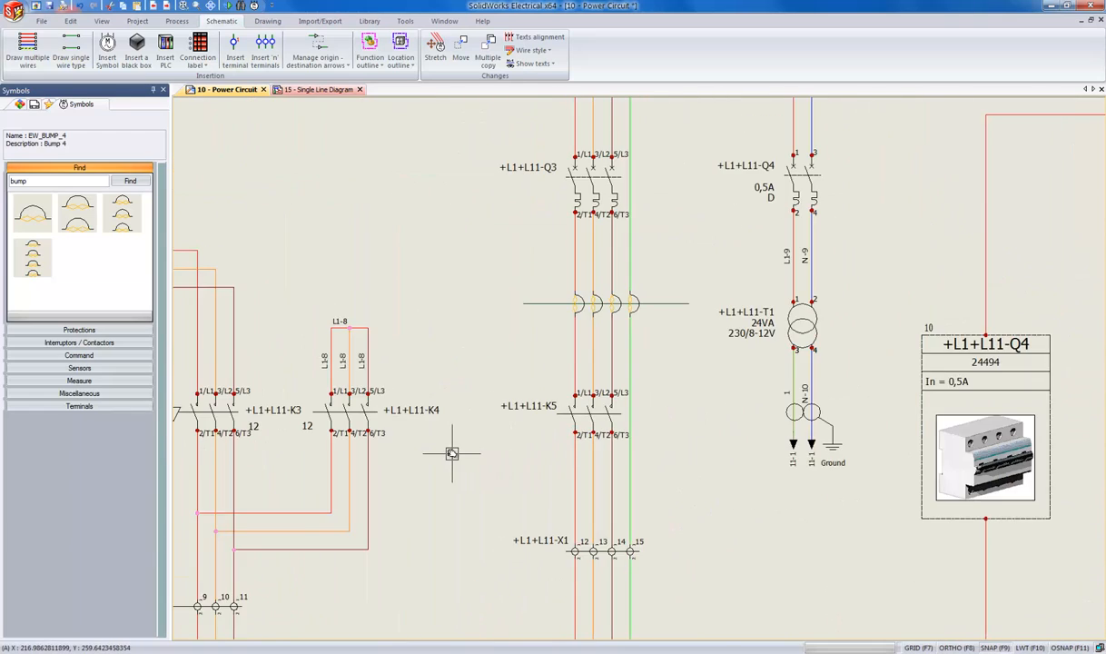
pyautogui.scroll(3, 527, 425)
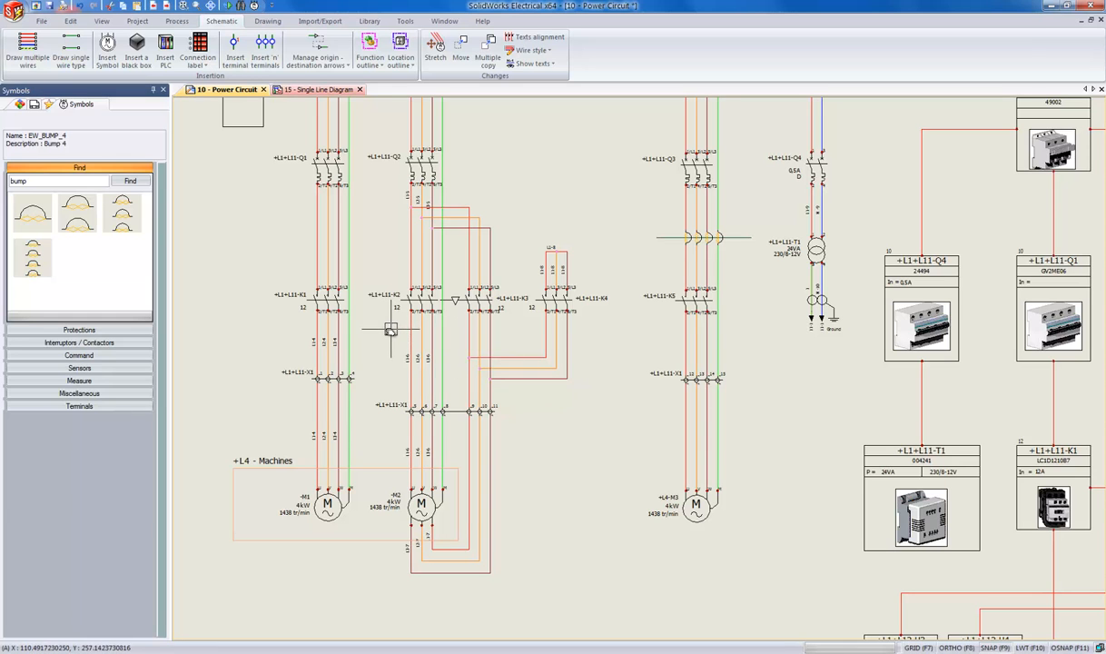
pyautogui.scroll(2, 389, 333)
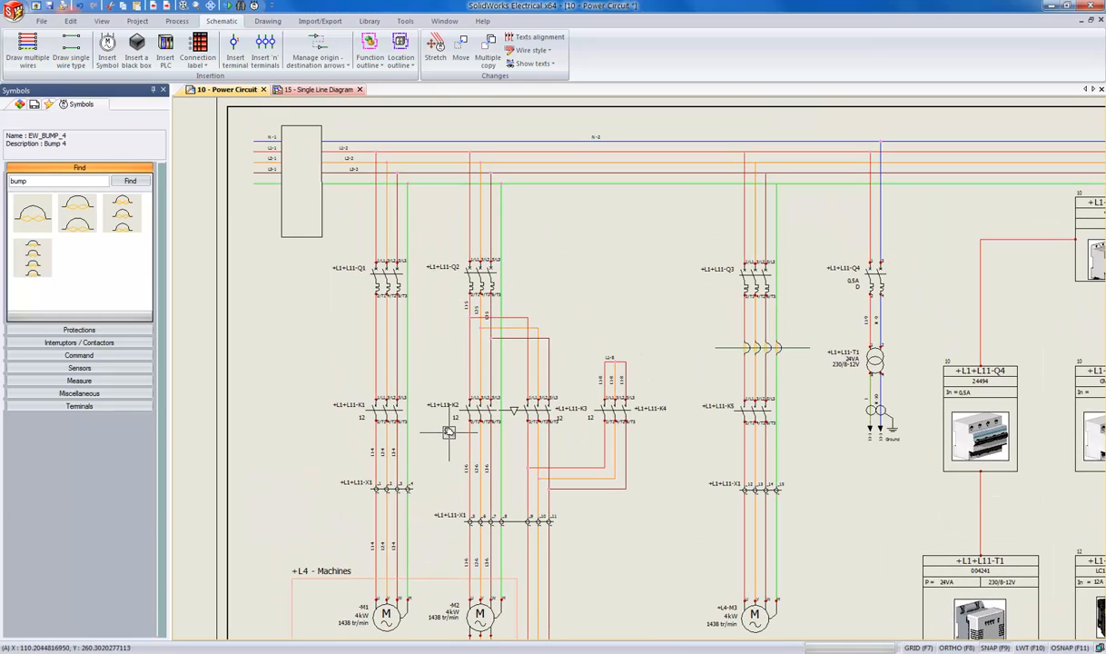
pyautogui.scroll(2, 436, 358)
pyautogui.scroll(2, 436, 358)
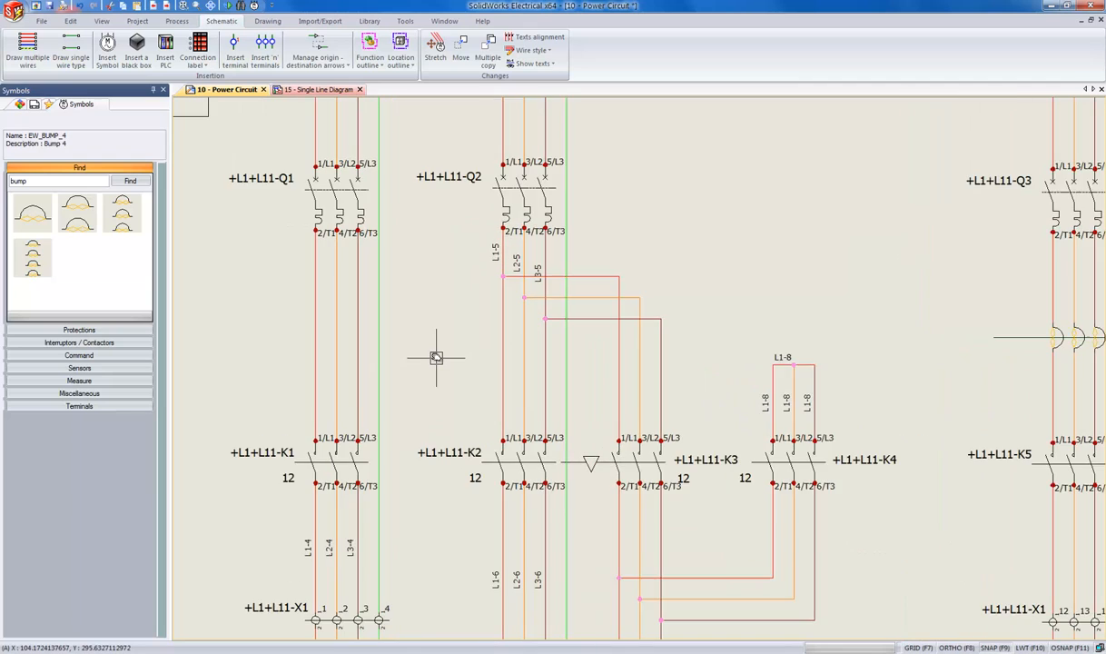
pyautogui.scroll(1, 436, 357)
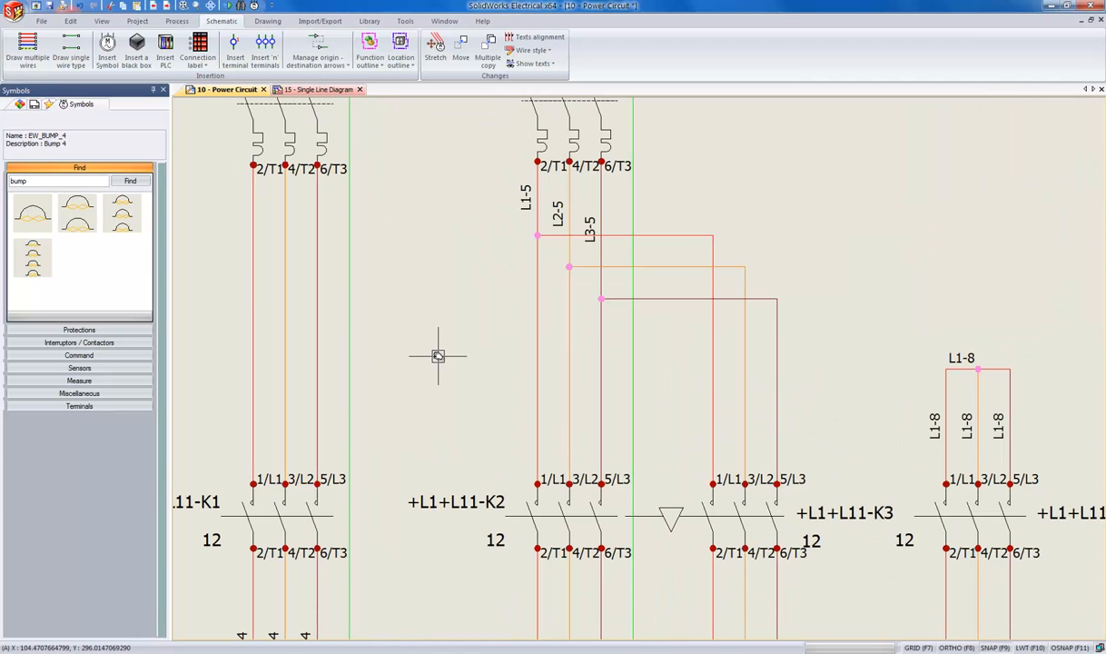
pyautogui.rightClick(254, 343)
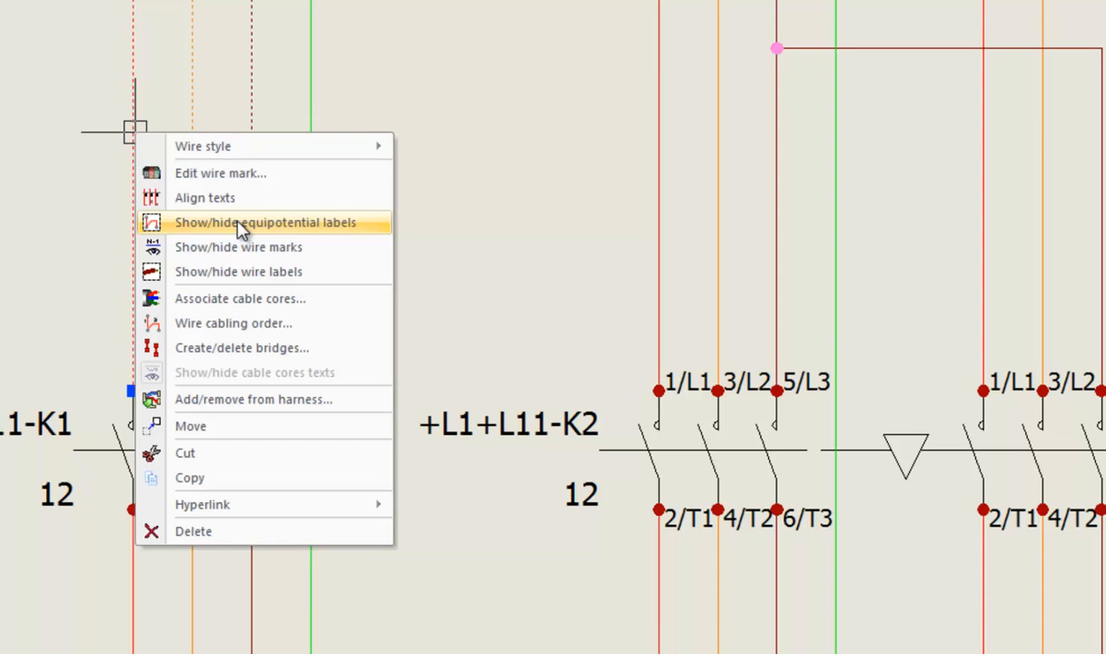
pyautogui.click(241, 229)
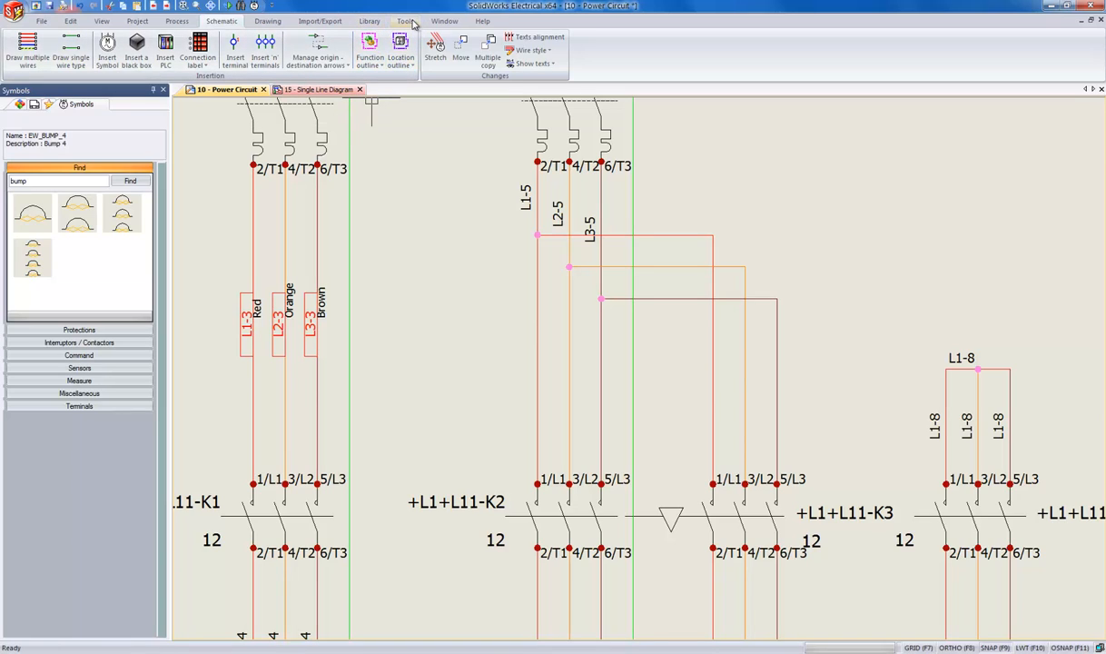
# Review the project's graphic settings, including the connection dots, line styles and the symbols used for wire and equipotential labels
pyautogui.click(141, 21)
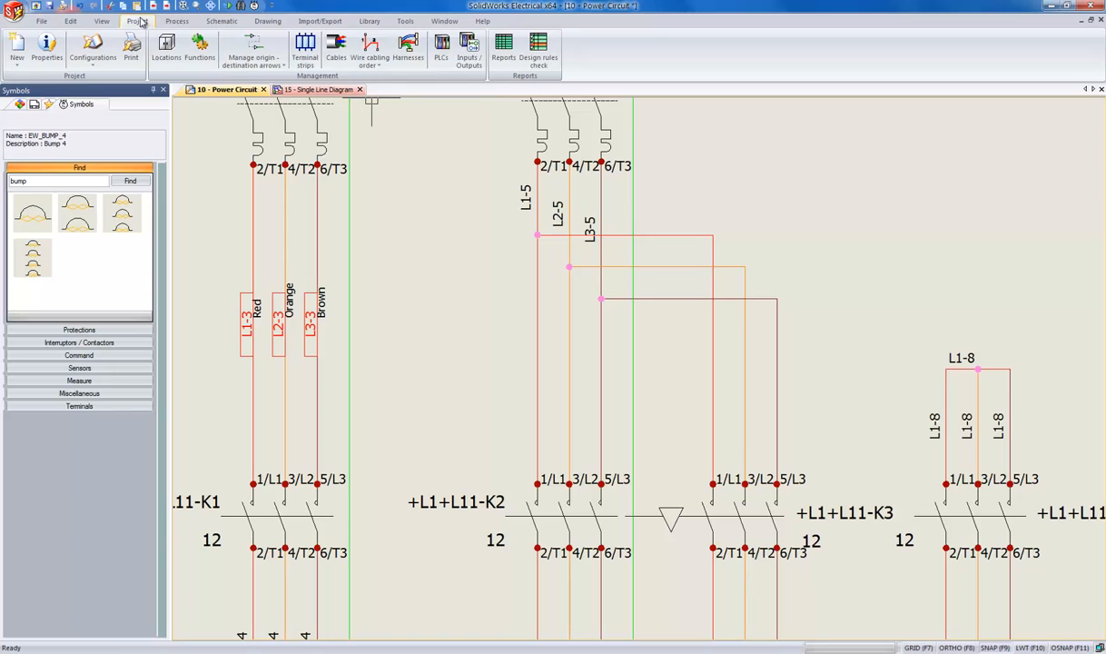
pyautogui.click(96, 45)
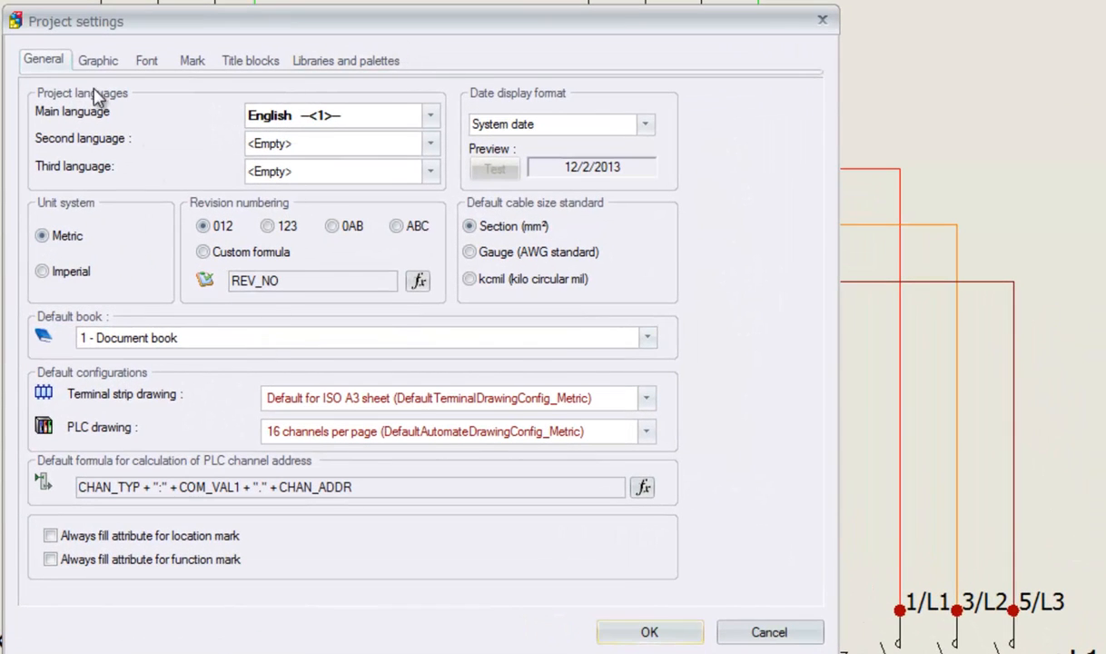
pyautogui.click(100, 65)
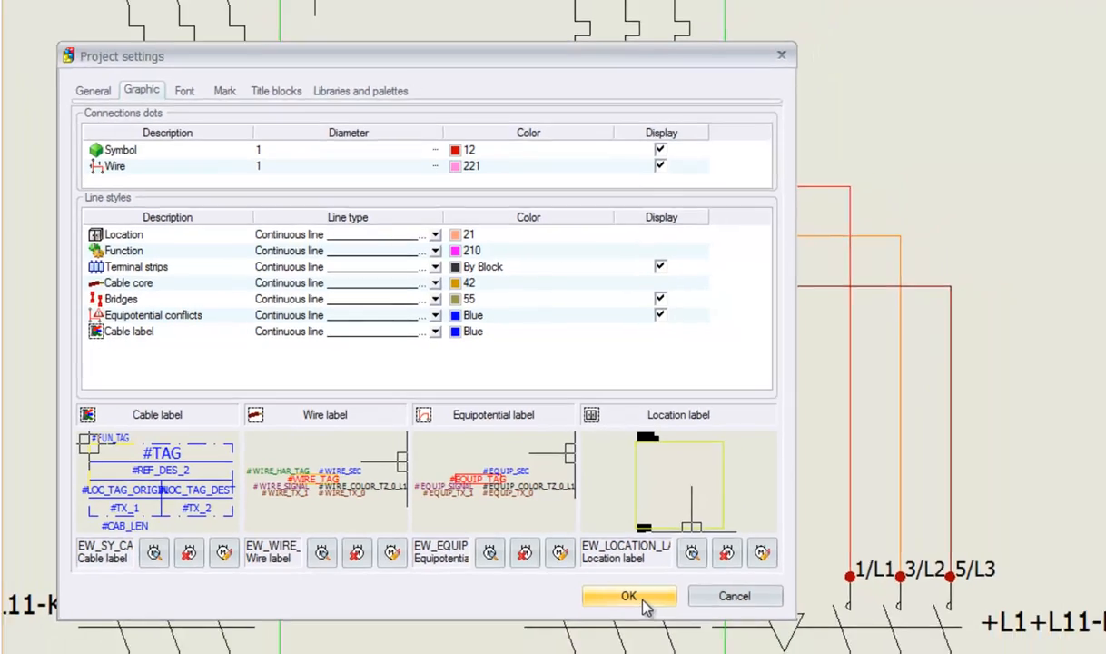
pyautogui.click(667, 635)
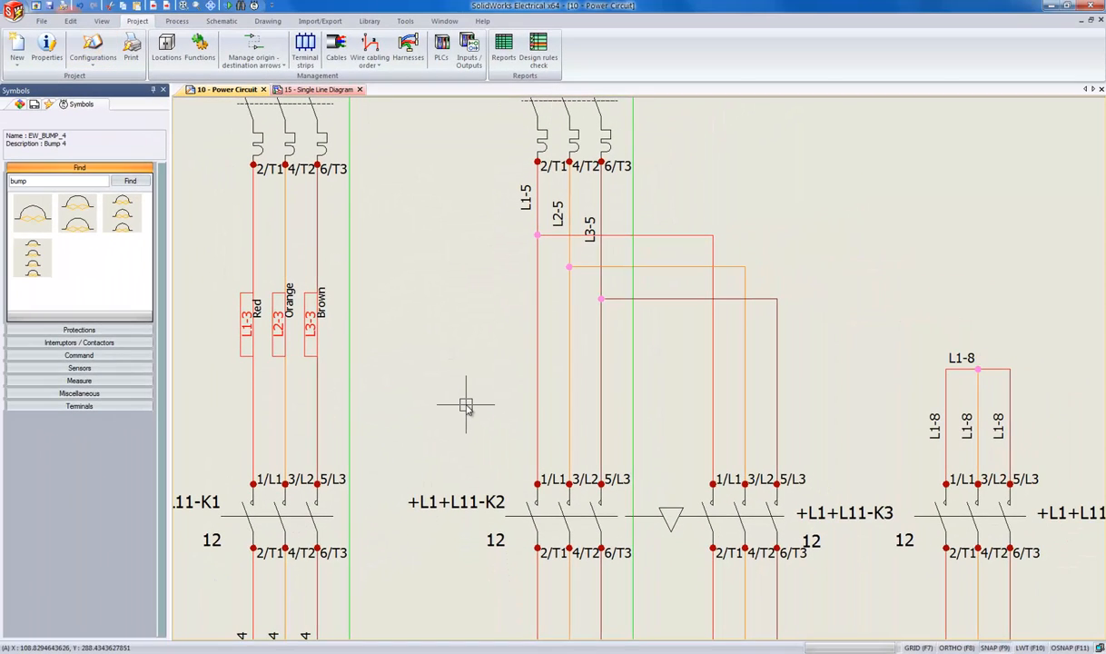
# Open the 12 - Control Circuit drawing at the contact cross references below the contactor coils
pyautogui.click(34, 105)
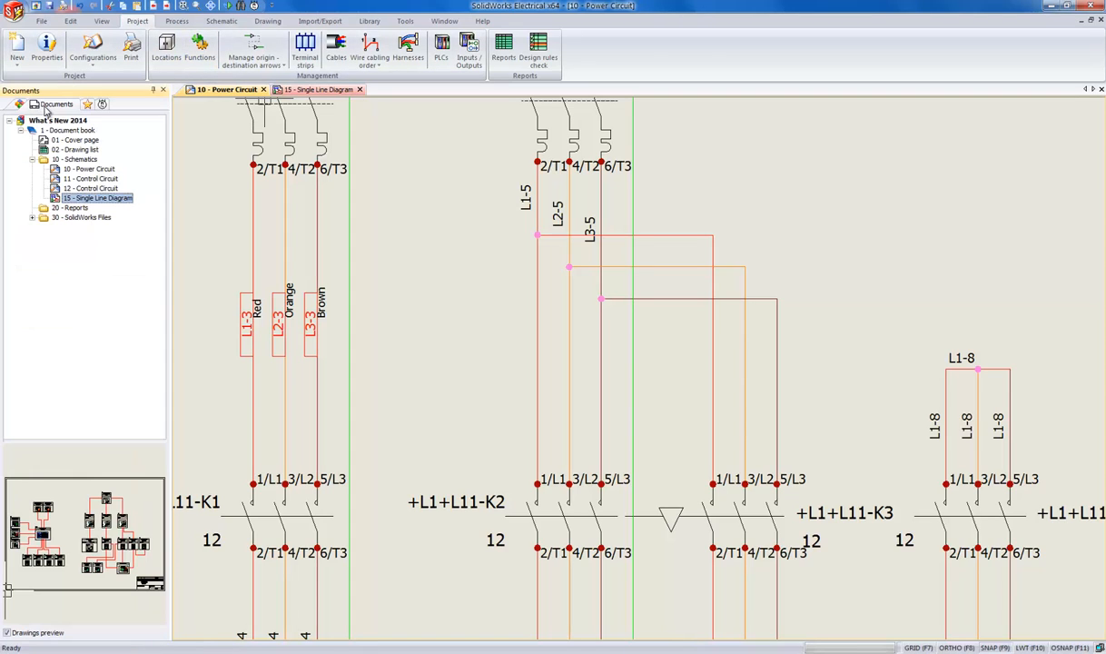
pyautogui.doubleClick(87, 189)
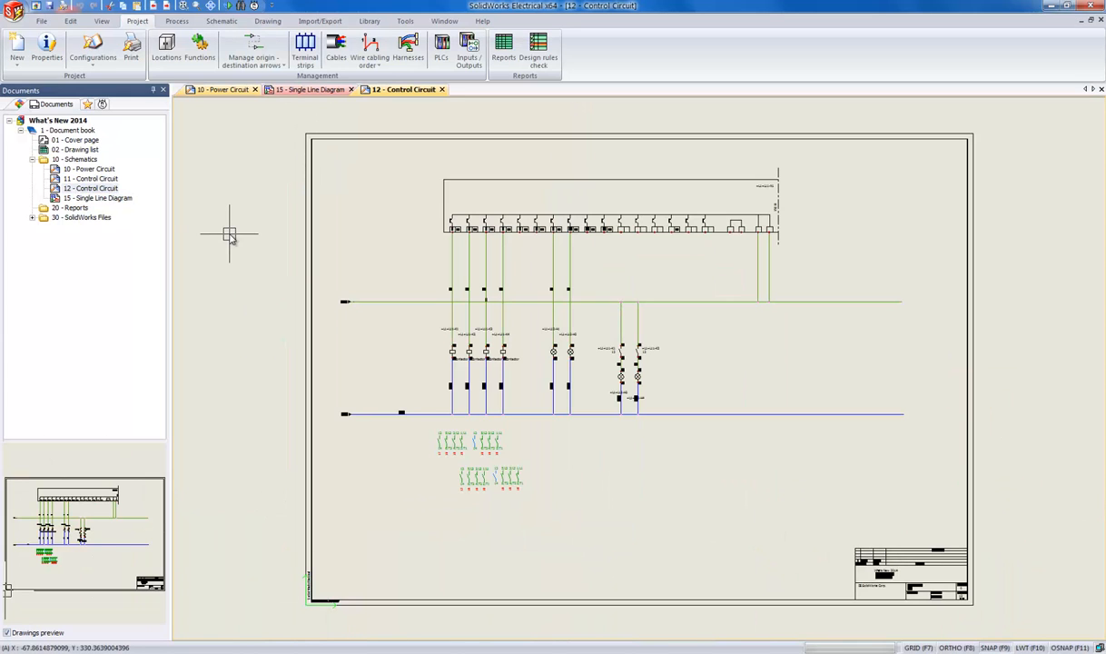
pyautogui.scroll(3, 474, 450)
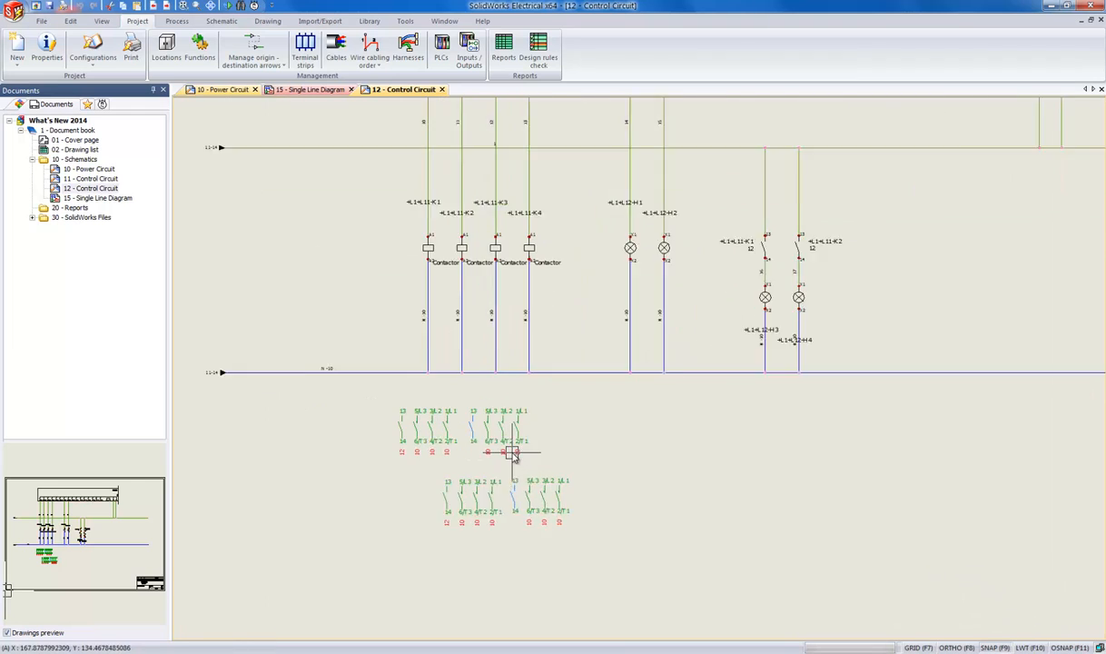
# Review the cross-reference drawing configuration of the first contactor contact group, including its line layout and general circuit colours
pyautogui.scroll(2, 511, 454)
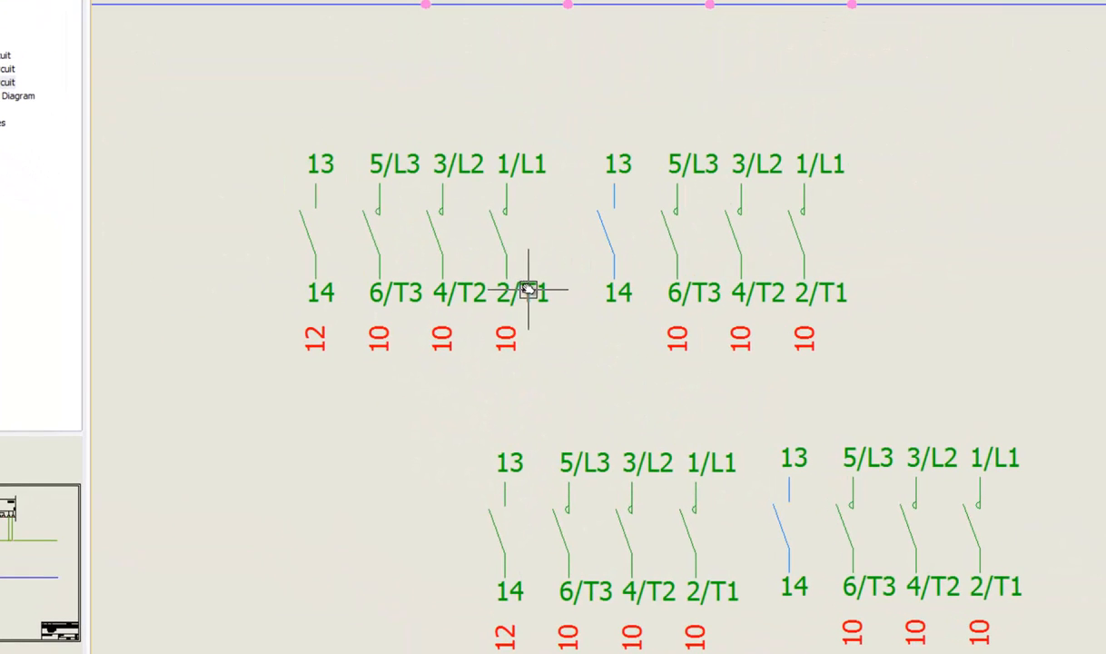
pyautogui.rightClick(500, 257)
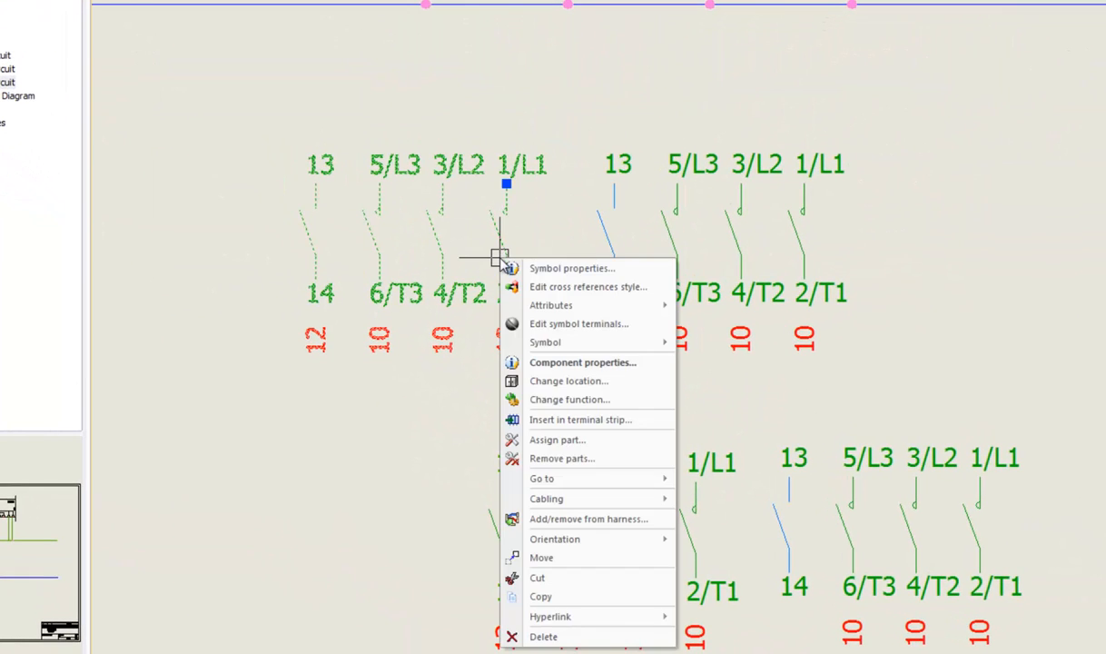
pyautogui.click(561, 288)
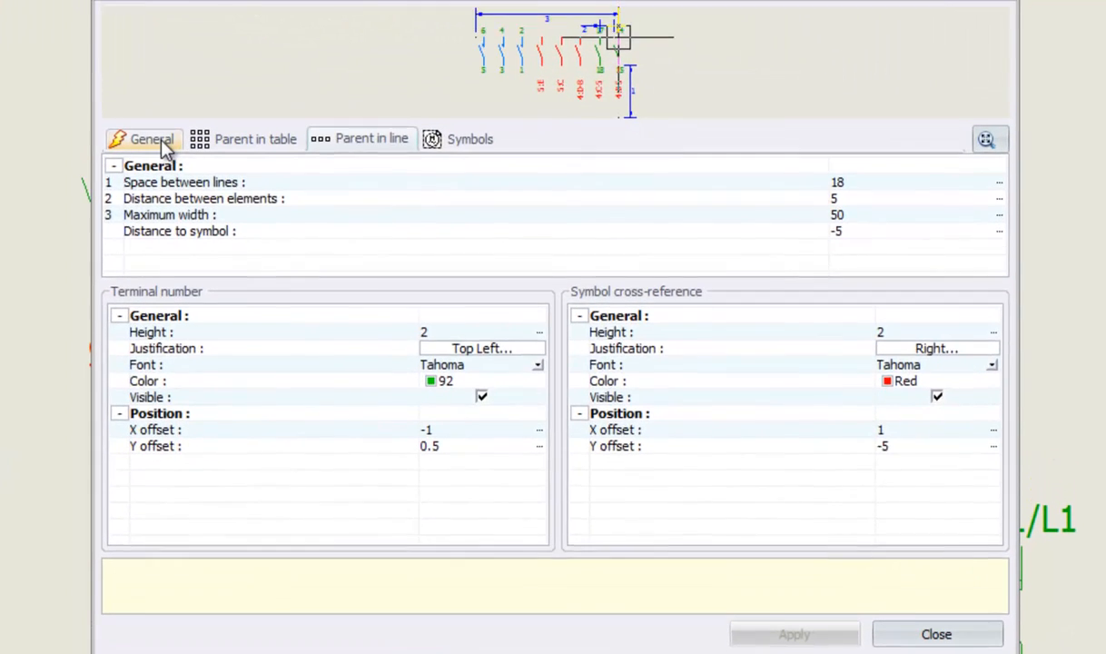
pyautogui.click(345, 181)
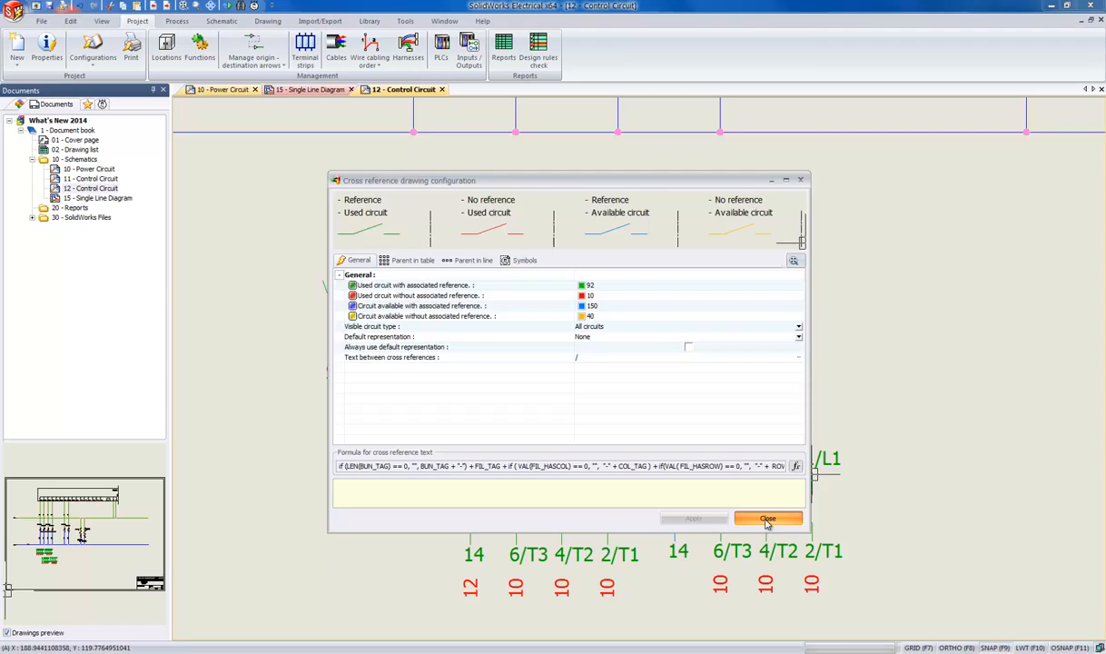
pyautogui.click(767, 520)
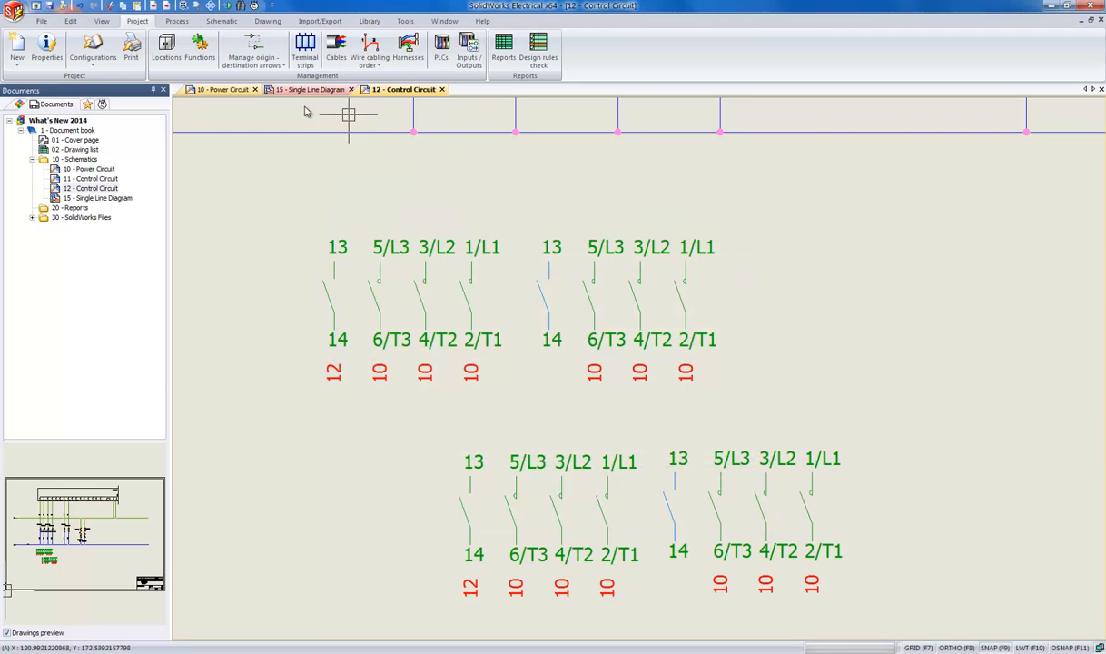
# Return to the 10 - Power Circuit drawing at the wires between the X1 terminals and motors M1 and M2
pyautogui.click(234, 94)
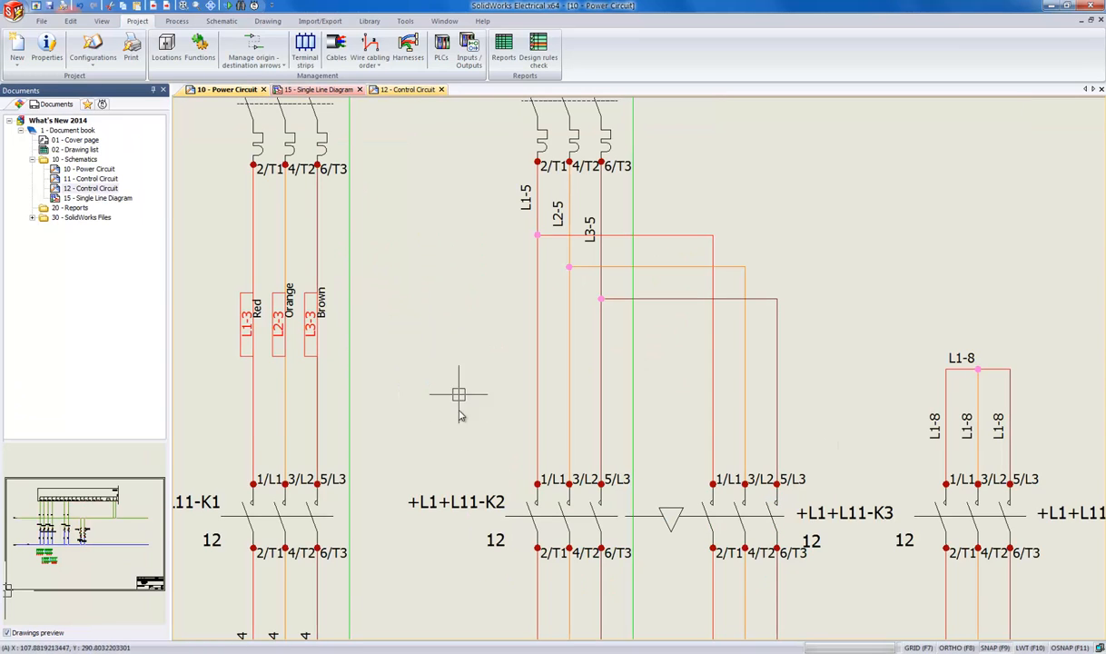
pyautogui.moveTo(434, 476); pyautogui.dragTo(446, 383, button='middle')
pyautogui.scroll(-2, 446, 382)
pyautogui.moveTo(441, 540); pyautogui.dragTo(443, 252, button='middle')
pyautogui.scroll(2, 447, 383)
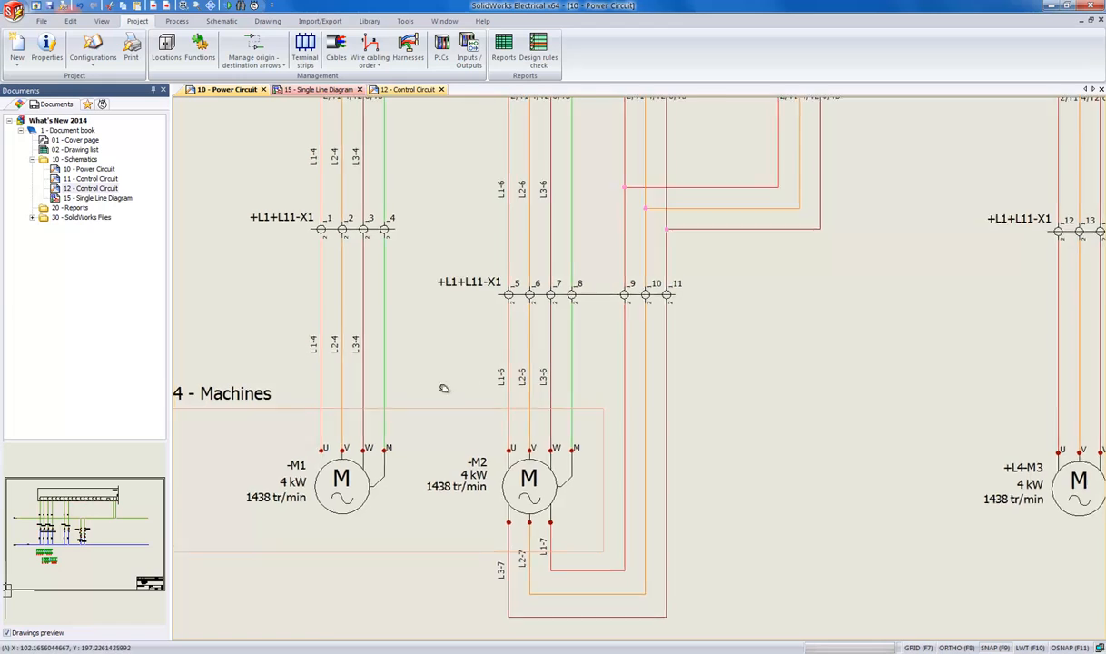
pyautogui.moveTo(445, 388); pyautogui.dragTo(506, 397, button='middle')
pyautogui.scroll(2, 515, 395)
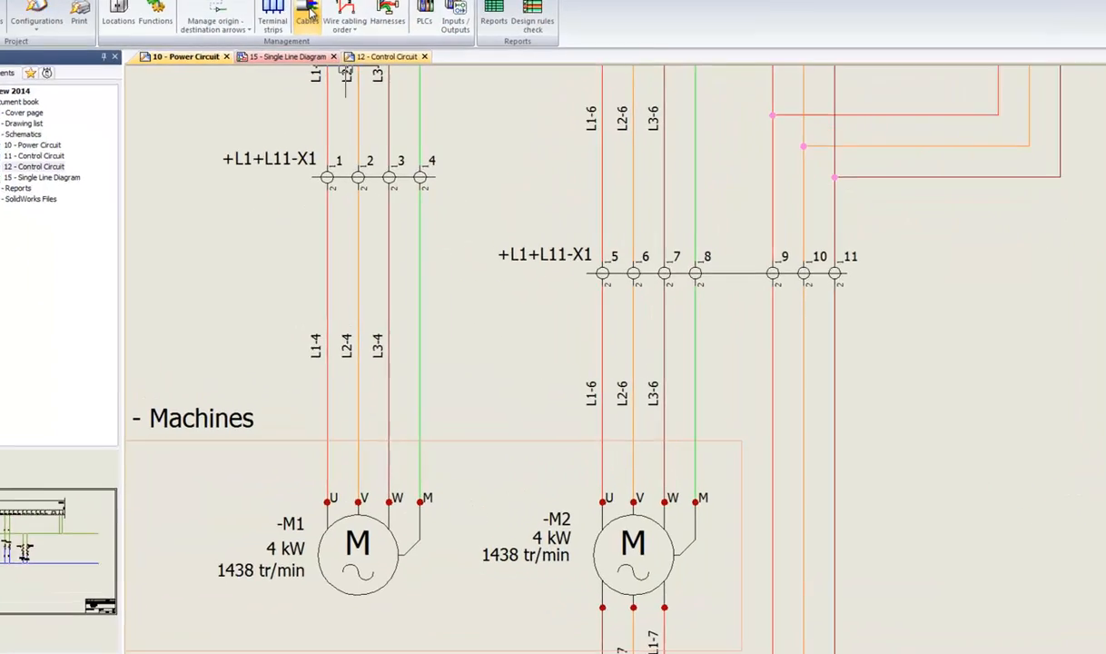
# Add two new 1000 R2V-RH 4G16 cables to the What's New 2014 project in the cable manager
pyautogui.click(308, 13)
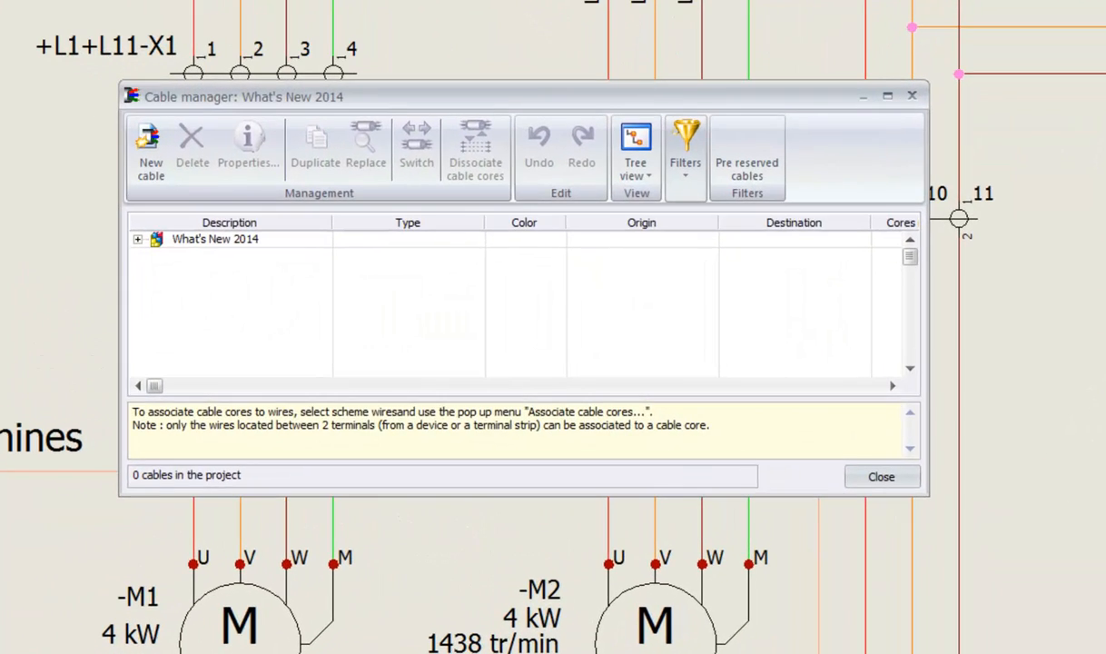
pyautogui.click(148, 243)
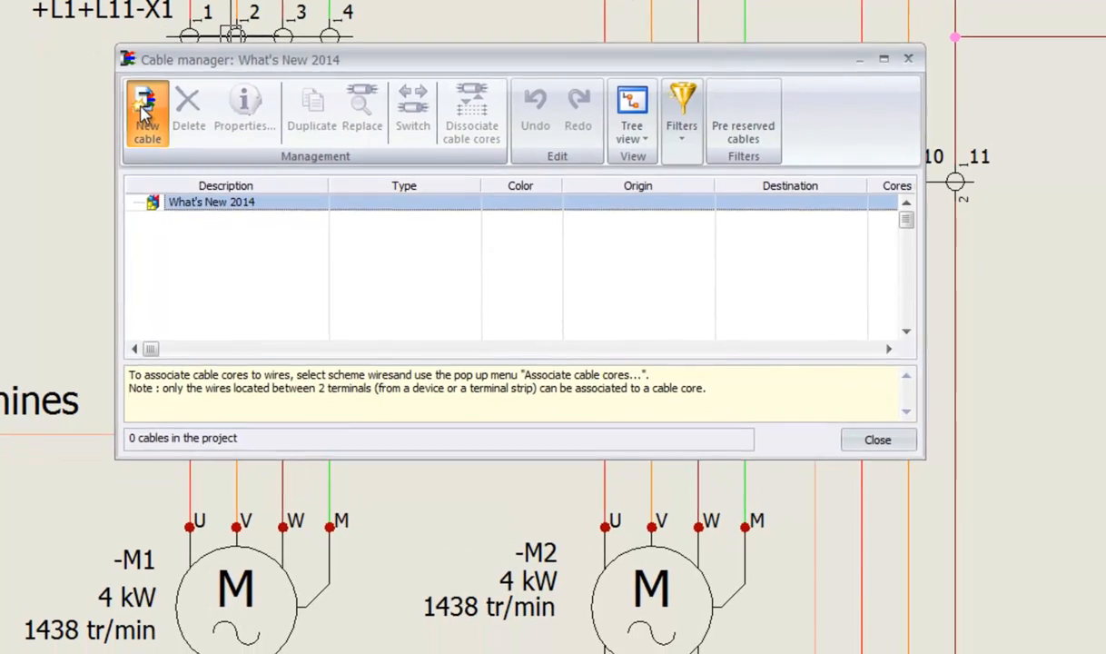
pyautogui.click(144, 111)
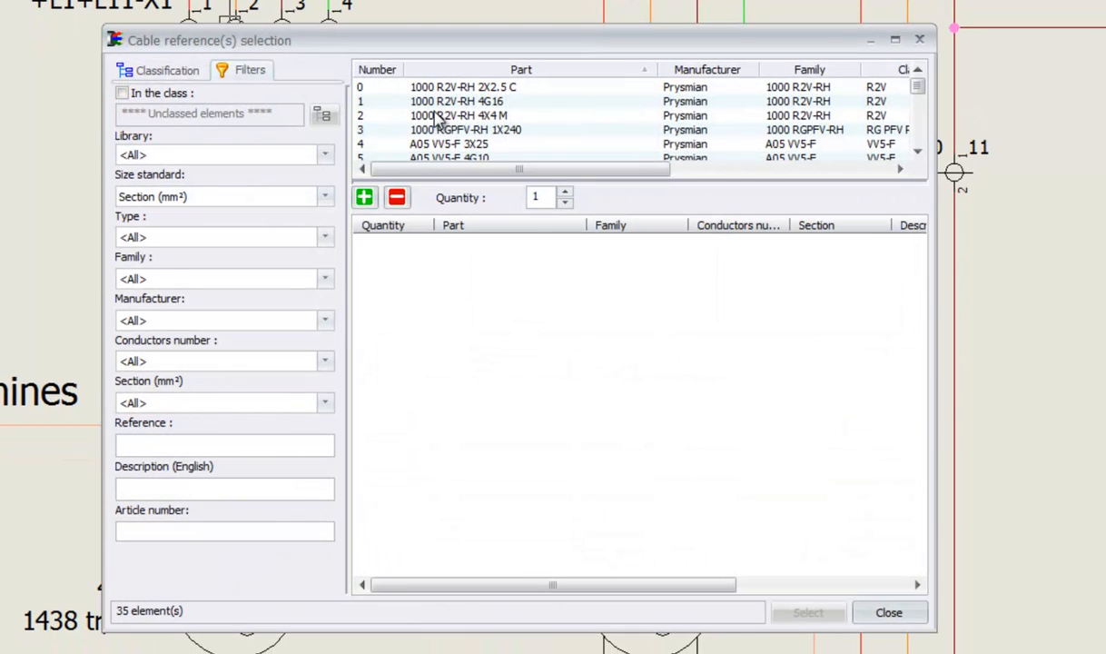
pyautogui.click(419, 101)
pyautogui.click(364, 197)
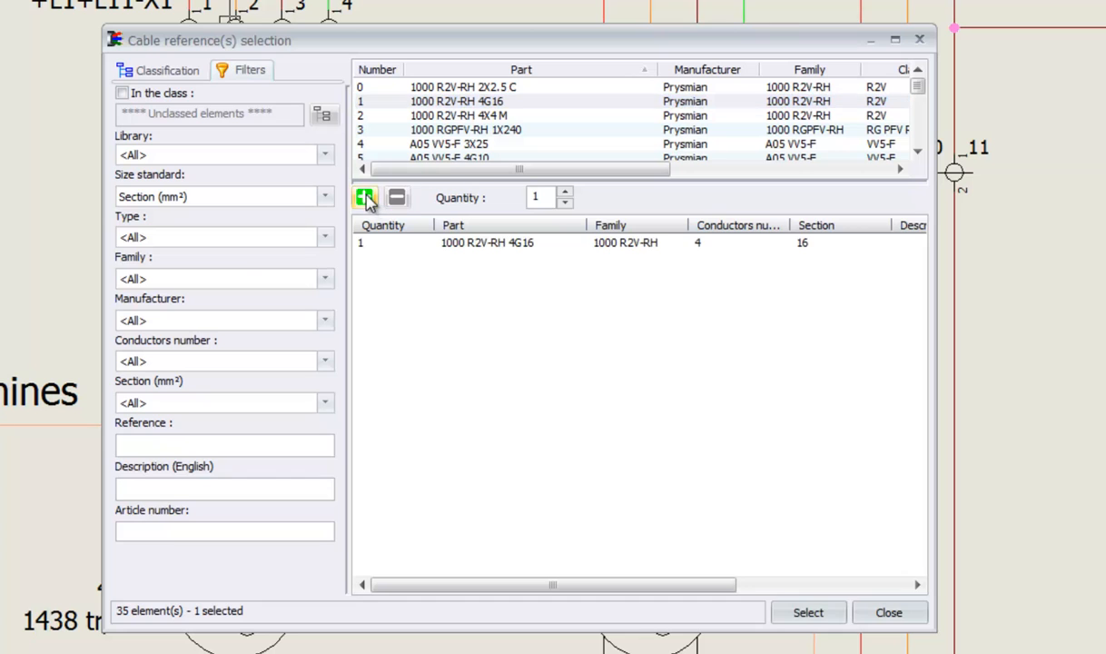
pyautogui.click(365, 198)
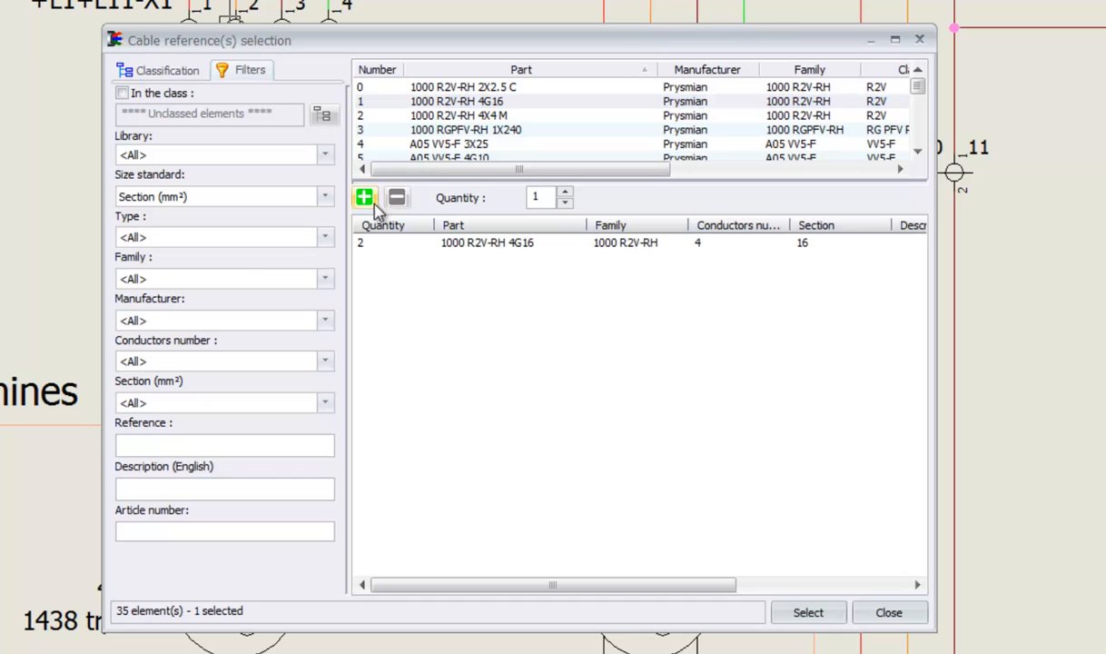
pyautogui.click(809, 613)
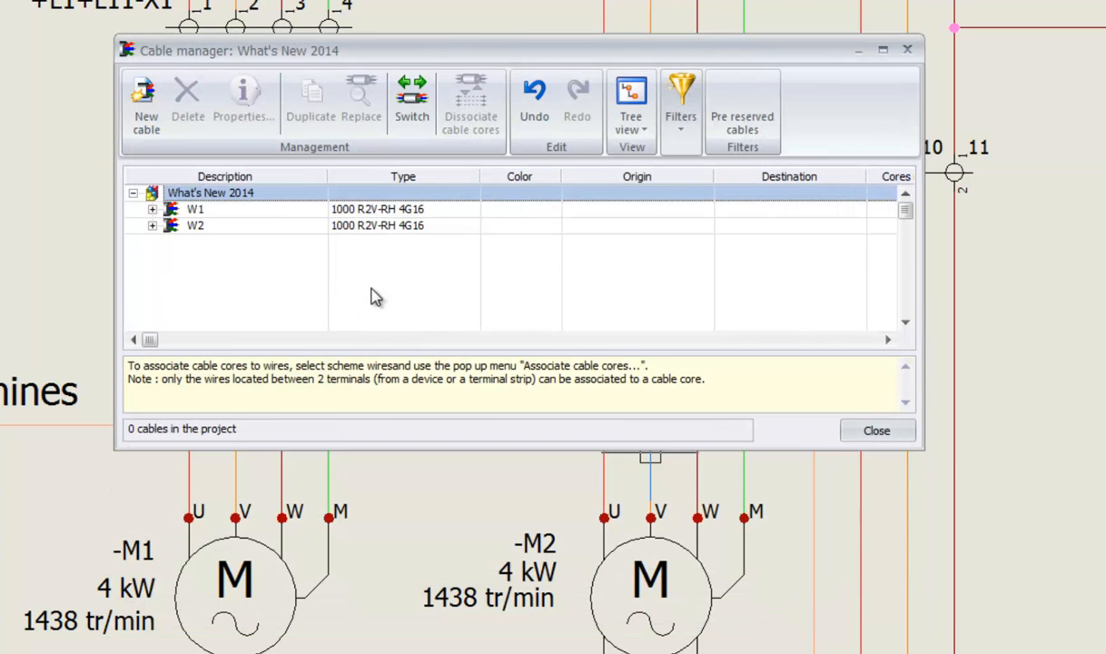
# Set cable W1's length to 20 m and its voltage drop to 20 V/A/km in the cable properties
pyautogui.click(194, 210)
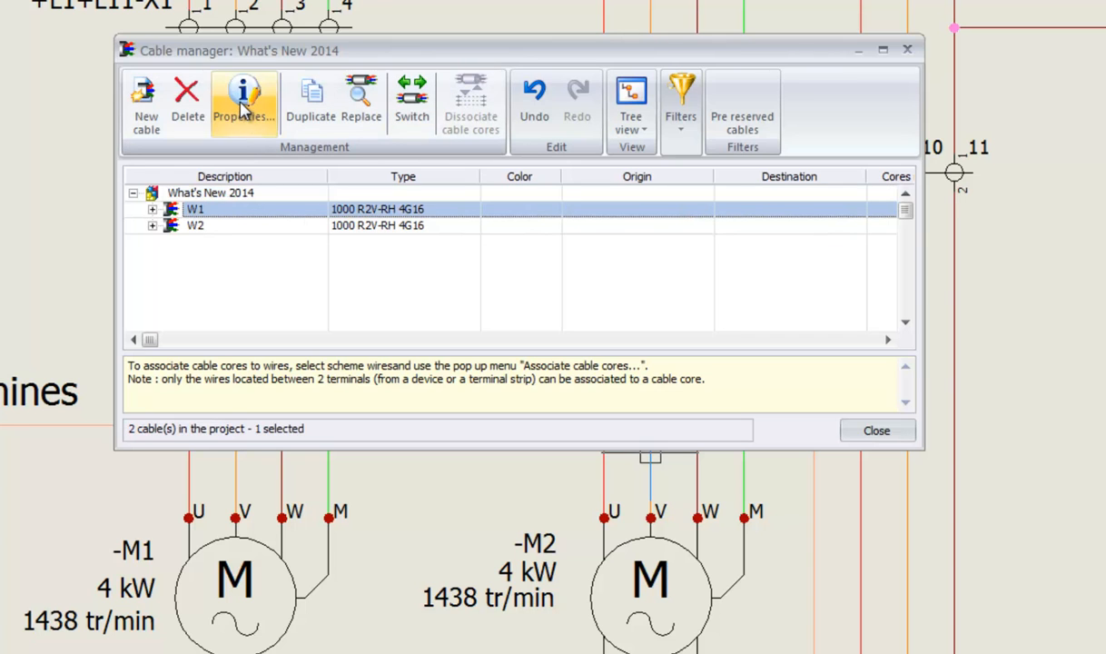
pyautogui.click(243, 107)
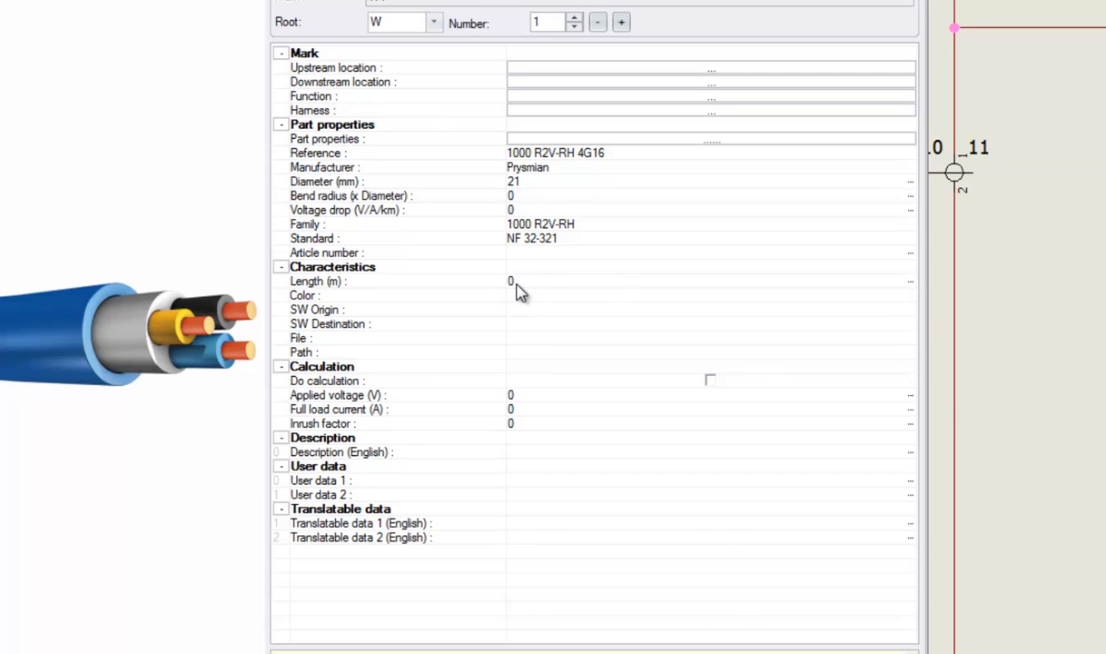
pyautogui.click(524, 283)
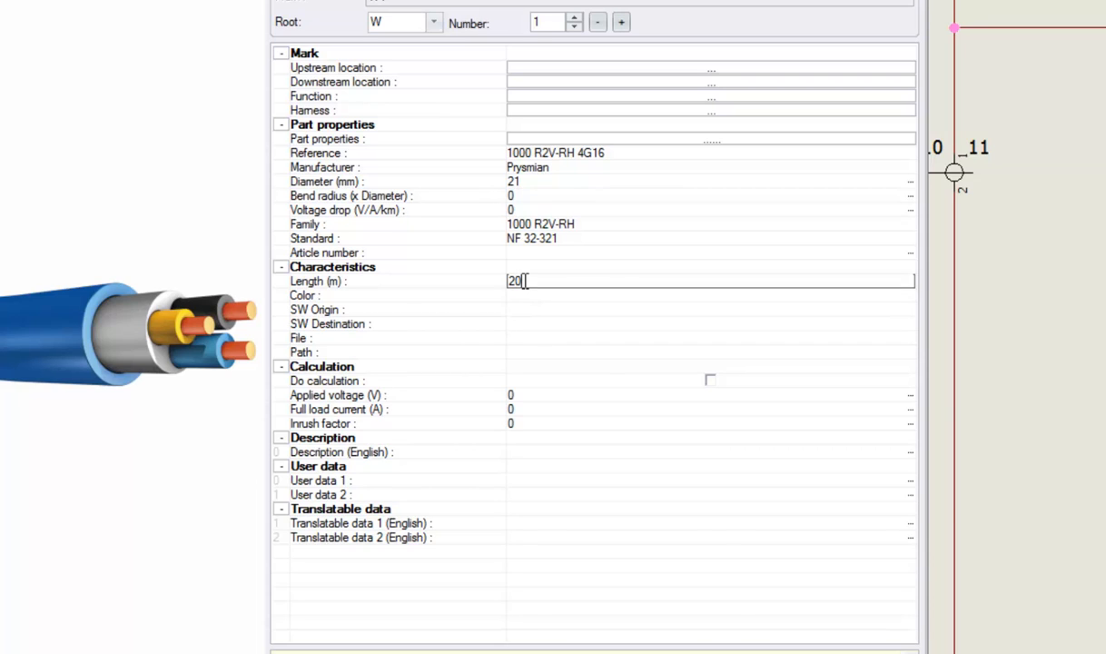
pyautogui.press('Return')
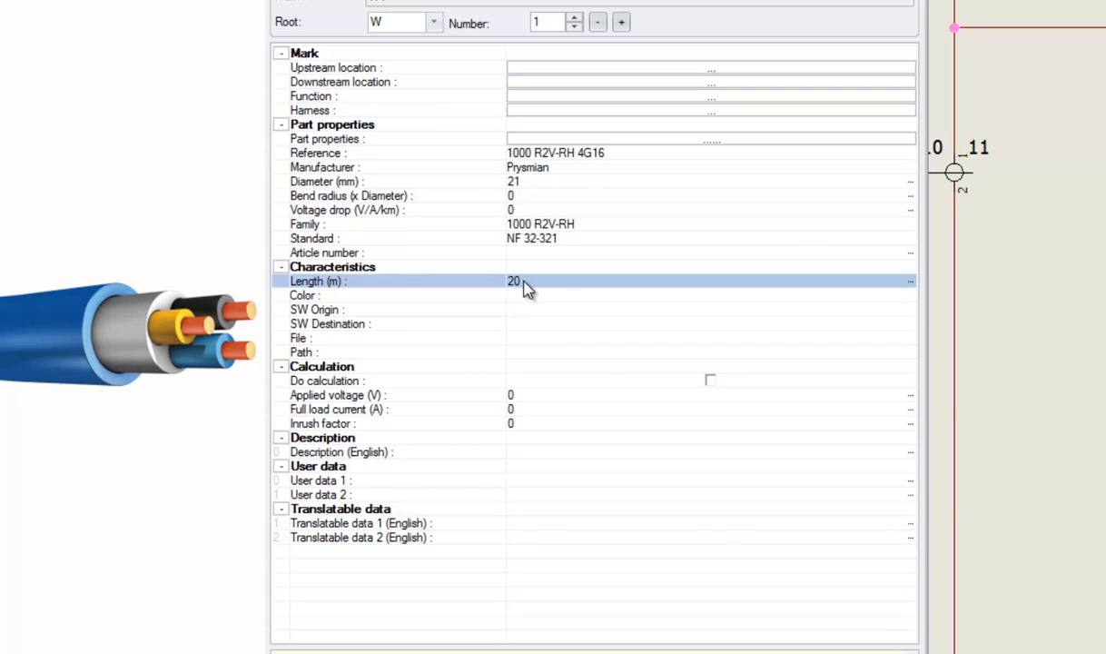
pyautogui.click(534, 210)
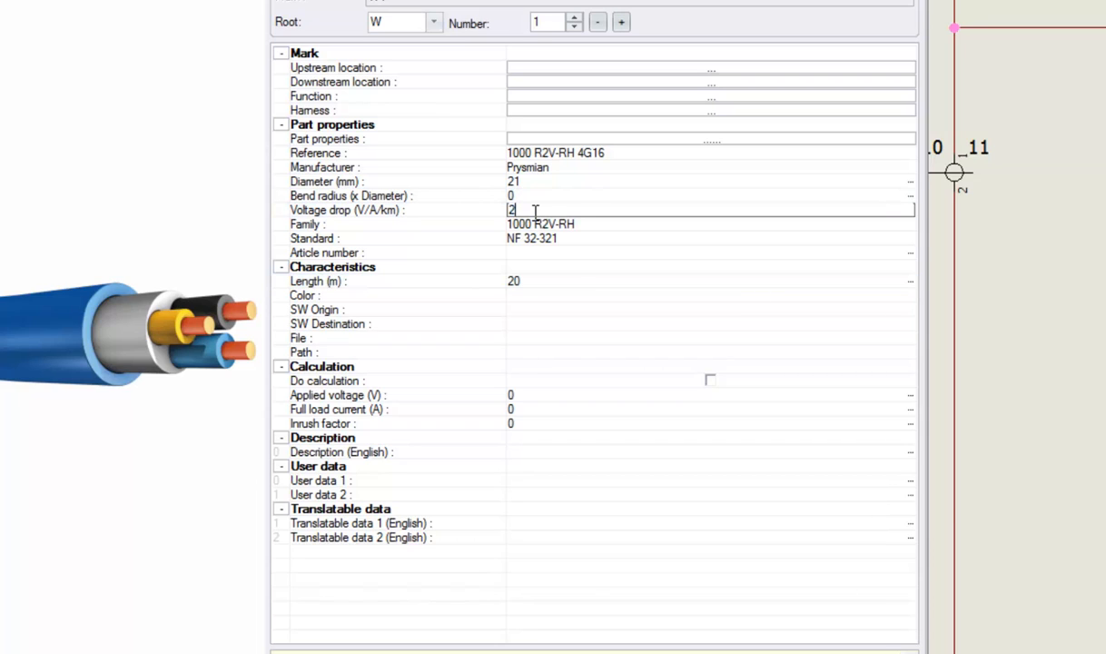
# Enable the calculation for cable W1 with 220 V applied voltage, 15 A full load current and inrush factor 4, and close the cable manager
pyautogui.click(536, 395)
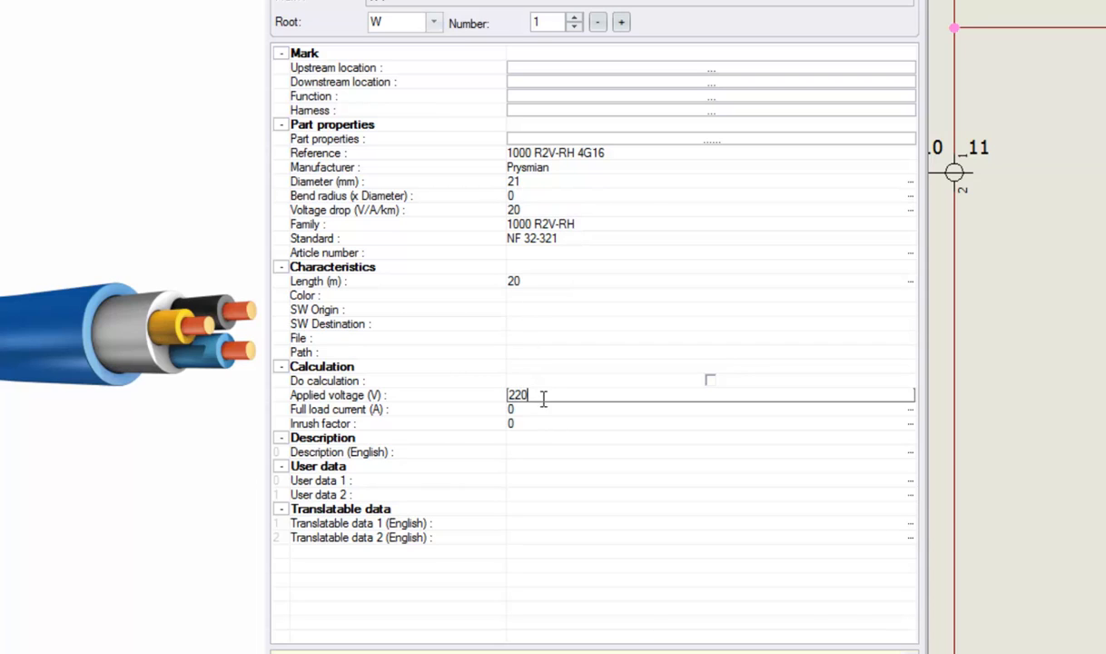
pyautogui.click(539, 409)
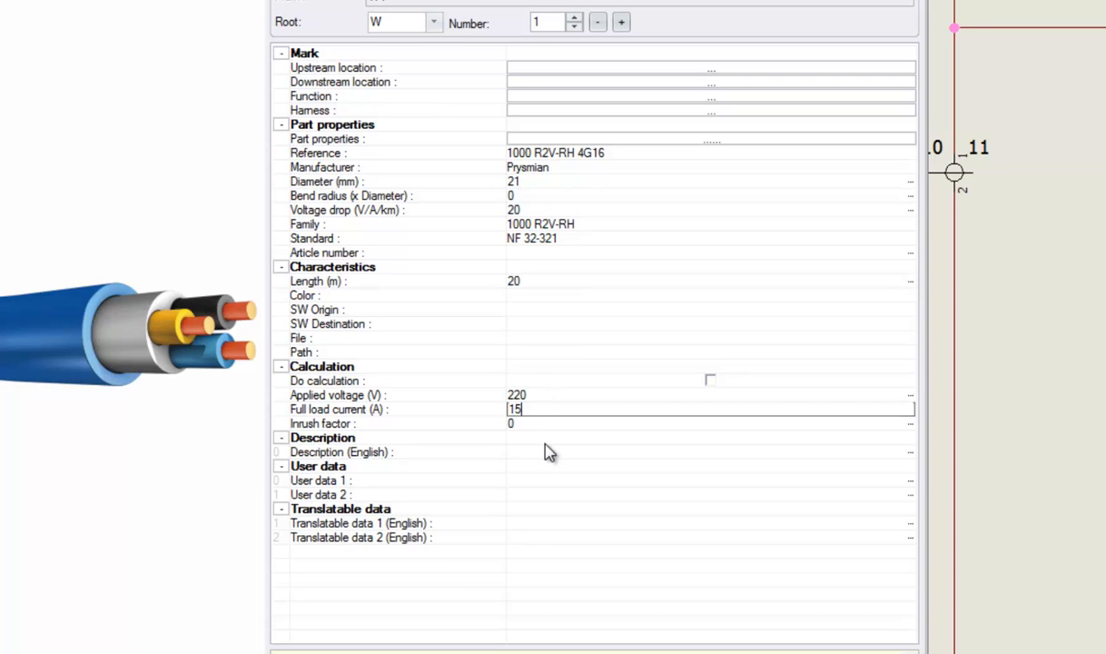
pyautogui.click(536, 423)
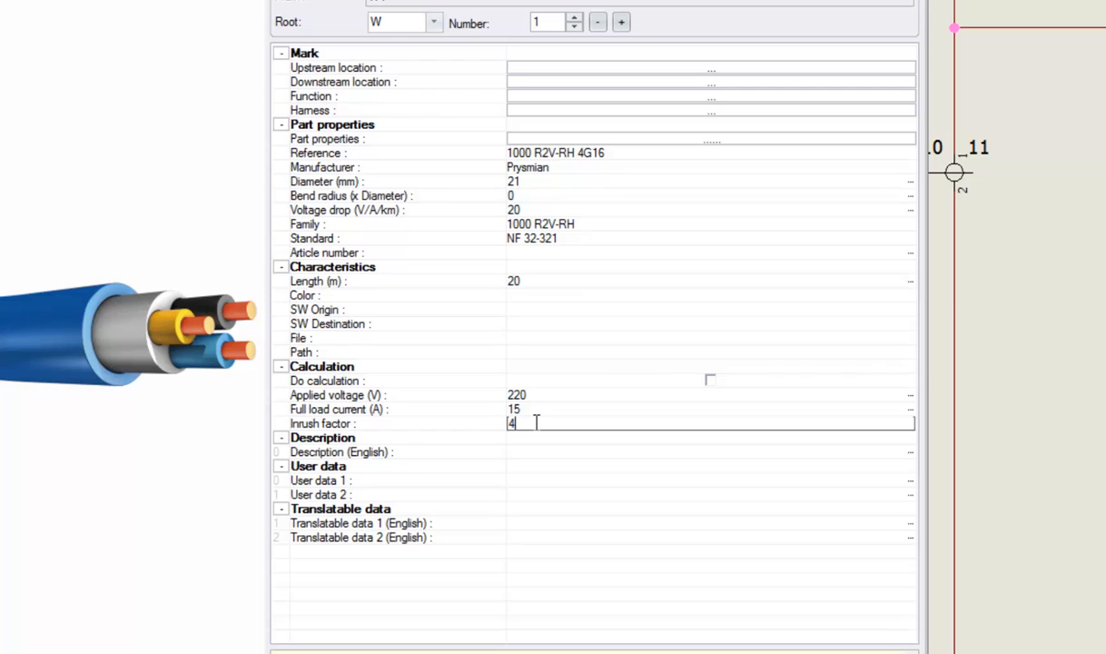
pyautogui.click(713, 381)
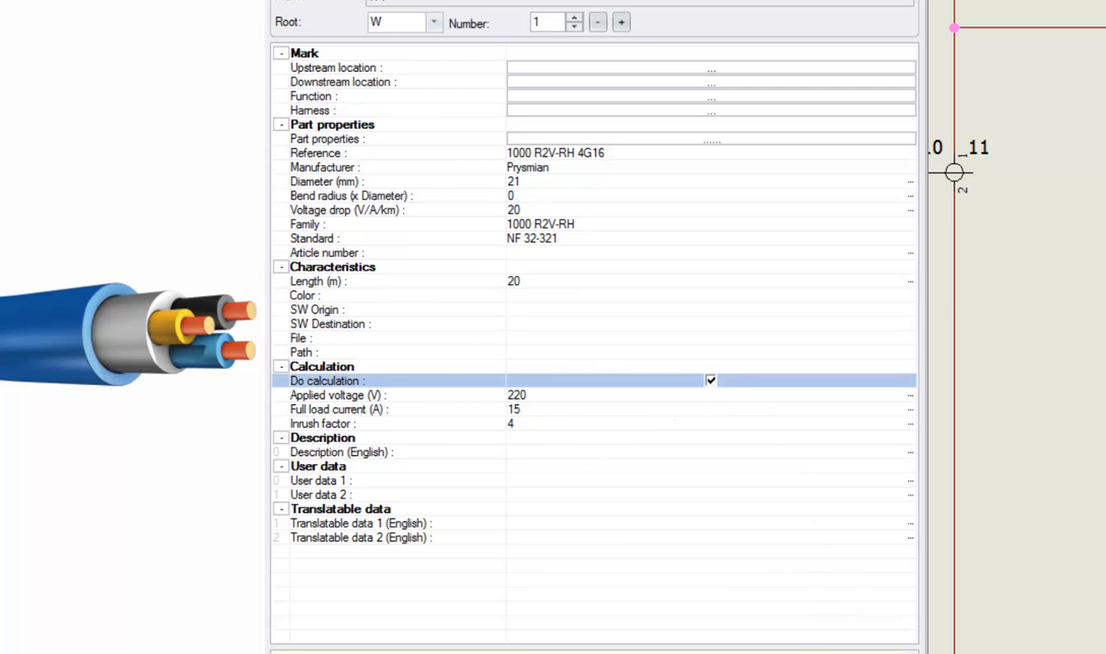
pyautogui.click(710, 651)
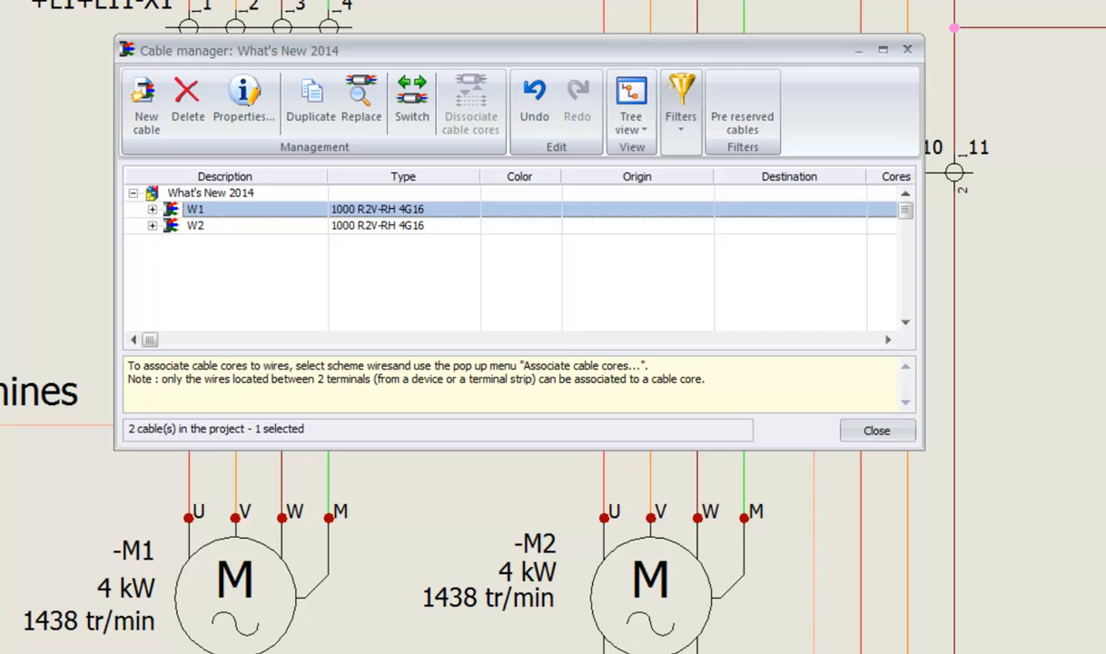
pyautogui.click(876, 433)
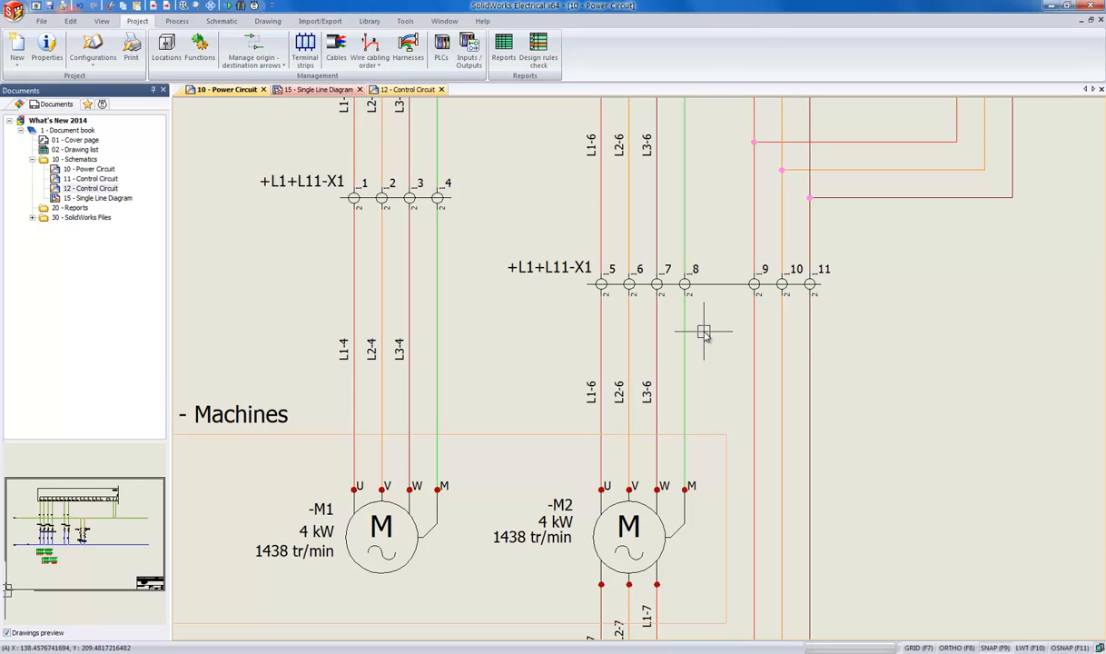
# Associate cable W1's brown, black, blue and green/yellow cores with the four wires between X1 terminals 5 to 8 and motor M2
pyautogui.click(704, 332)
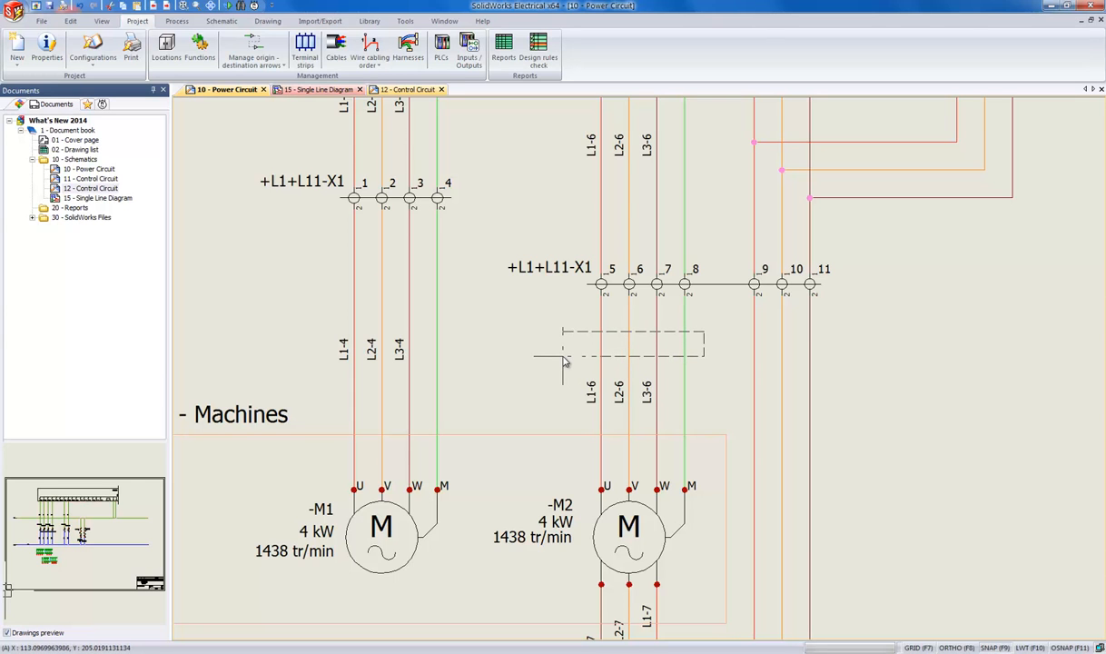
pyautogui.click(564, 360)
pyautogui.rightClick(601, 336)
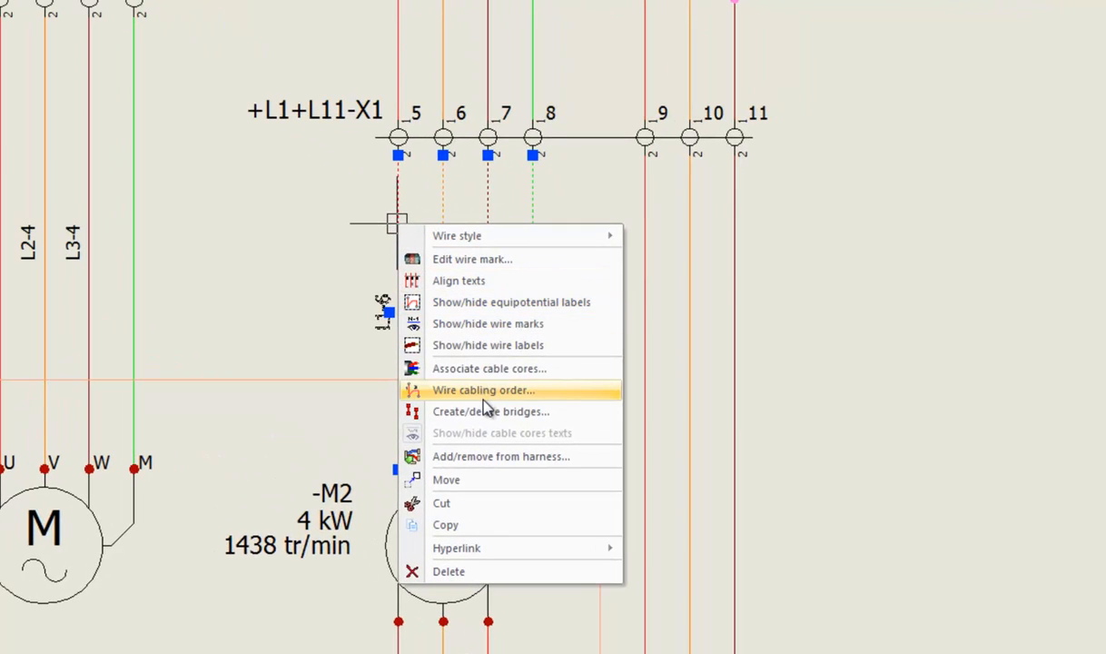
pyautogui.click(481, 370)
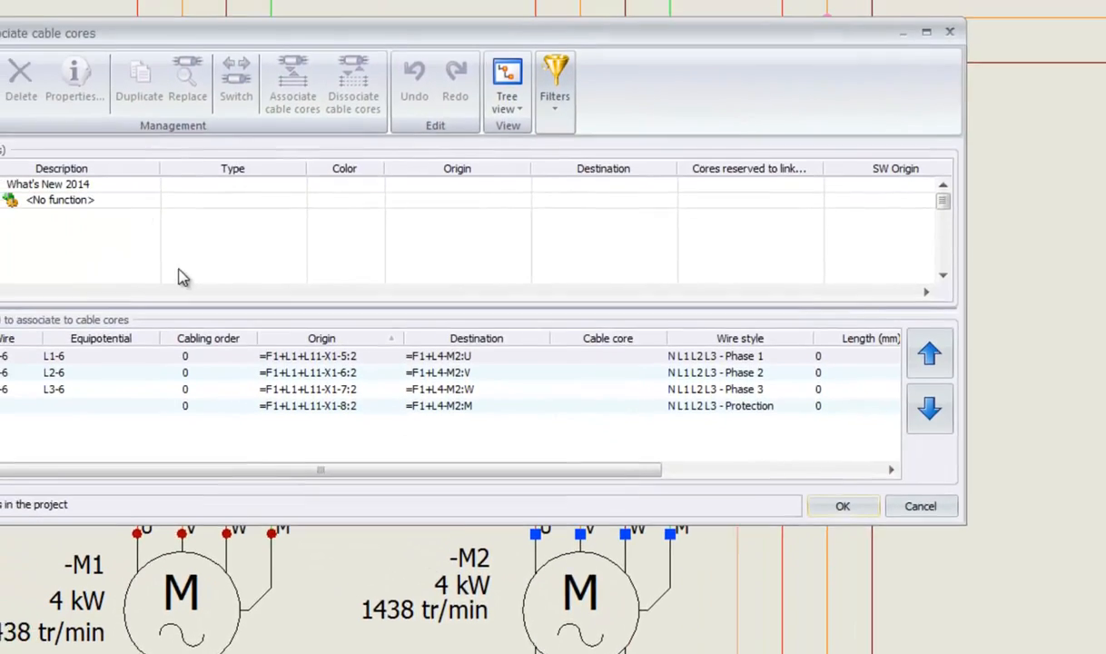
pyautogui.click(71, 237)
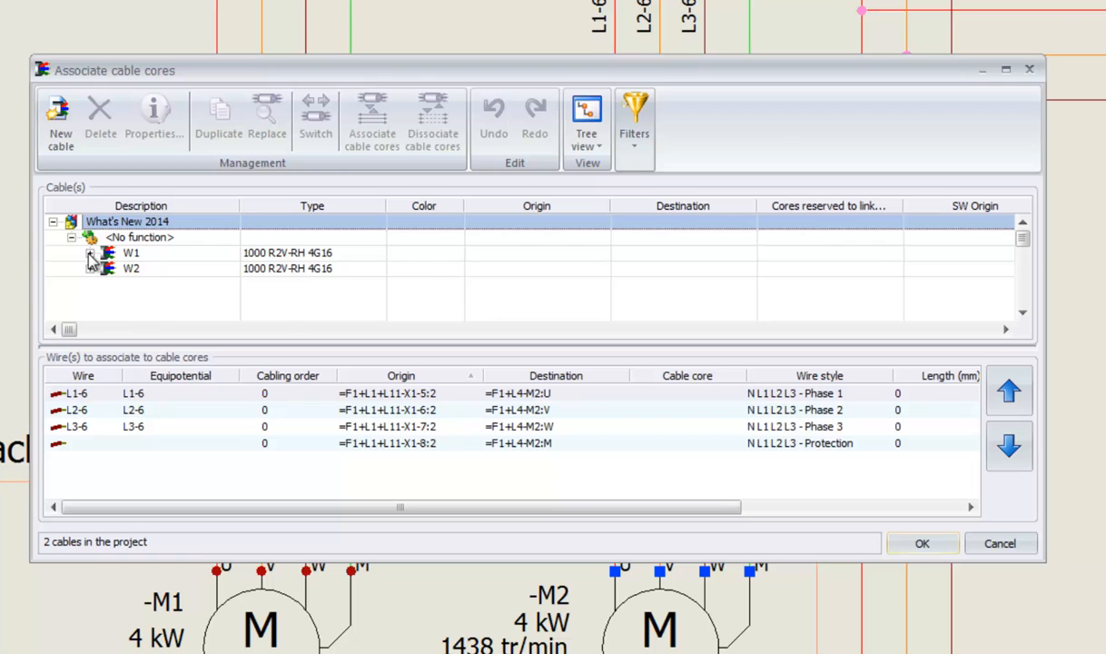
pyautogui.click(90, 253)
pyautogui.click(151, 269)
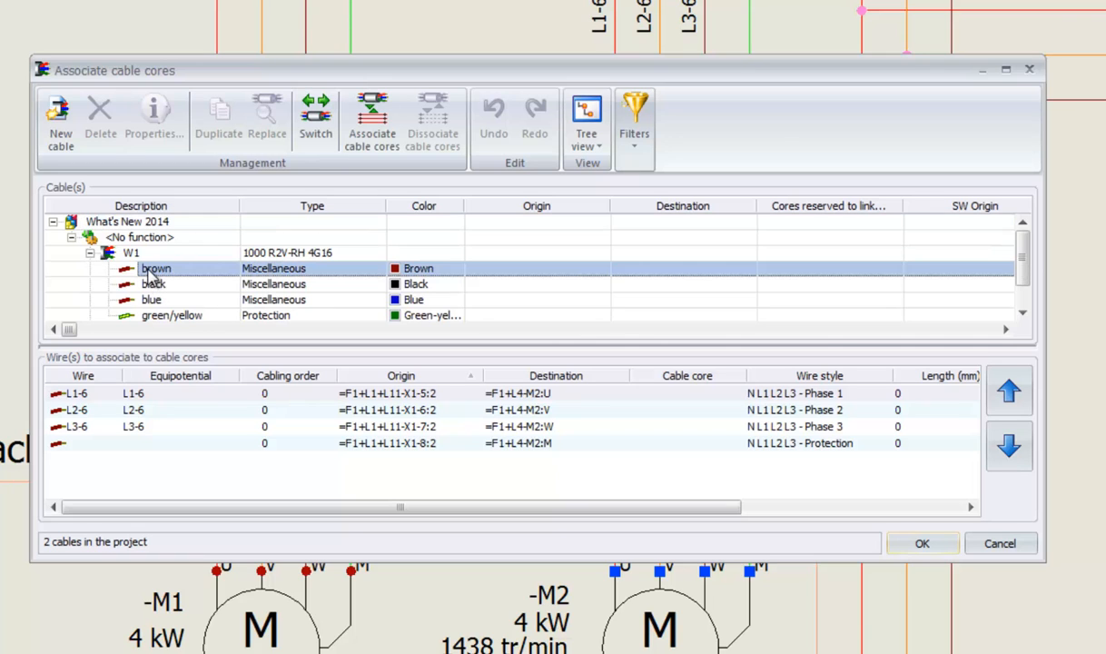
pyautogui.keyDown('shift'); pyautogui.click(165, 315); pyautogui.keyUp('shift')
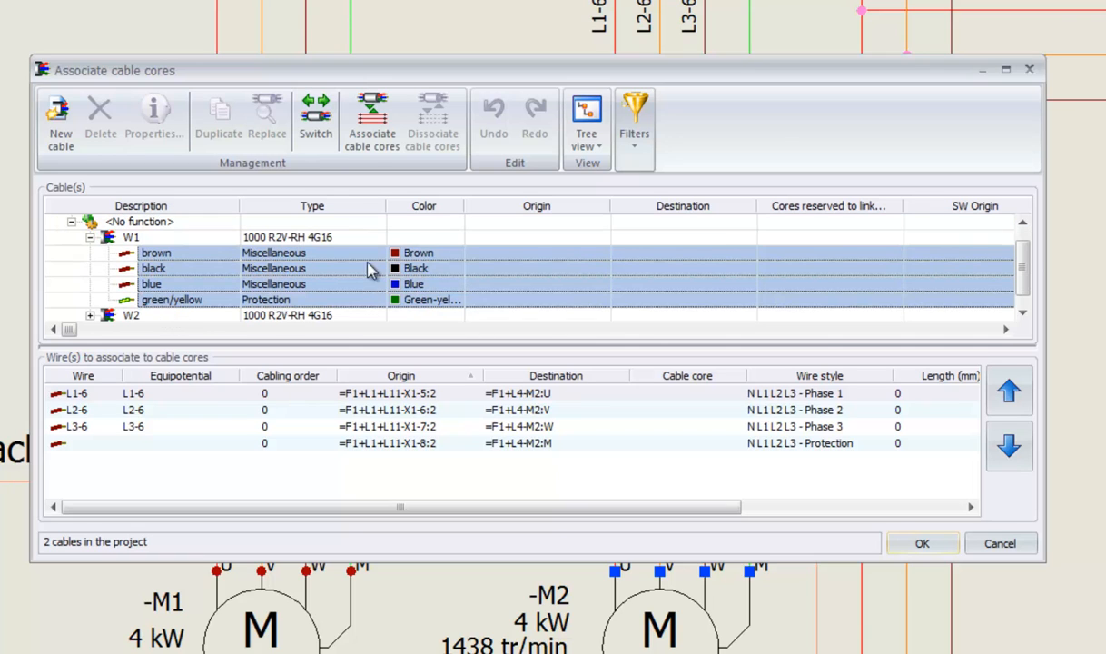
pyautogui.click(378, 129)
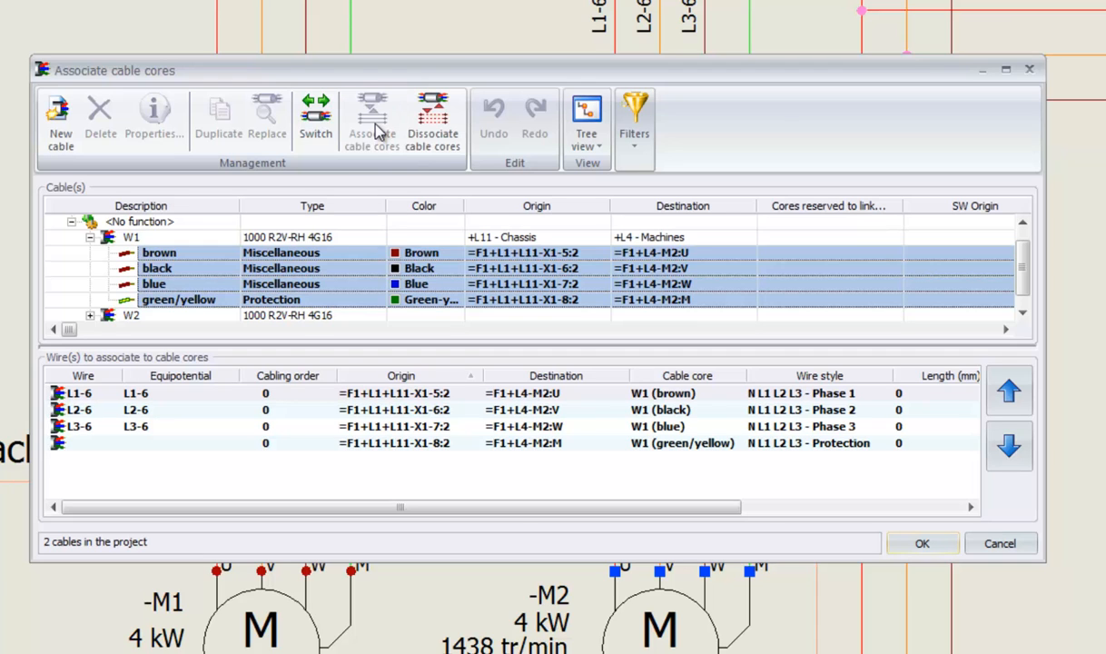
pyautogui.click(925, 545)
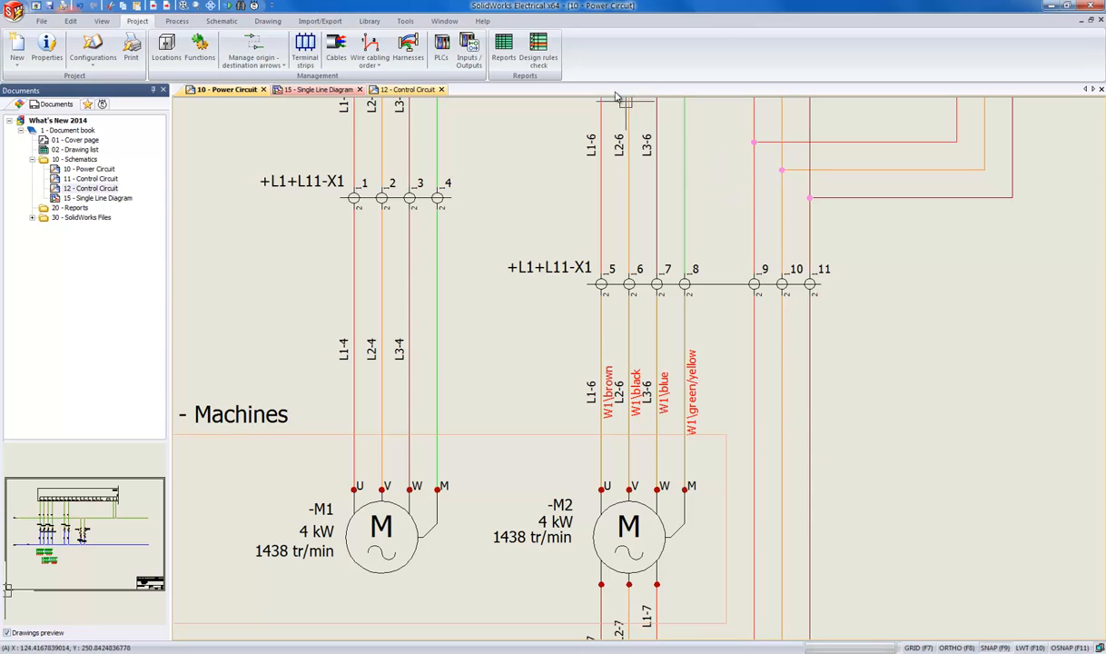
# Run the design rules check and widen the Power loss, Peak current, Voltage Drop (%) and Voltage Drop (V) columns to read cable W1's results
pyautogui.click(541, 50)
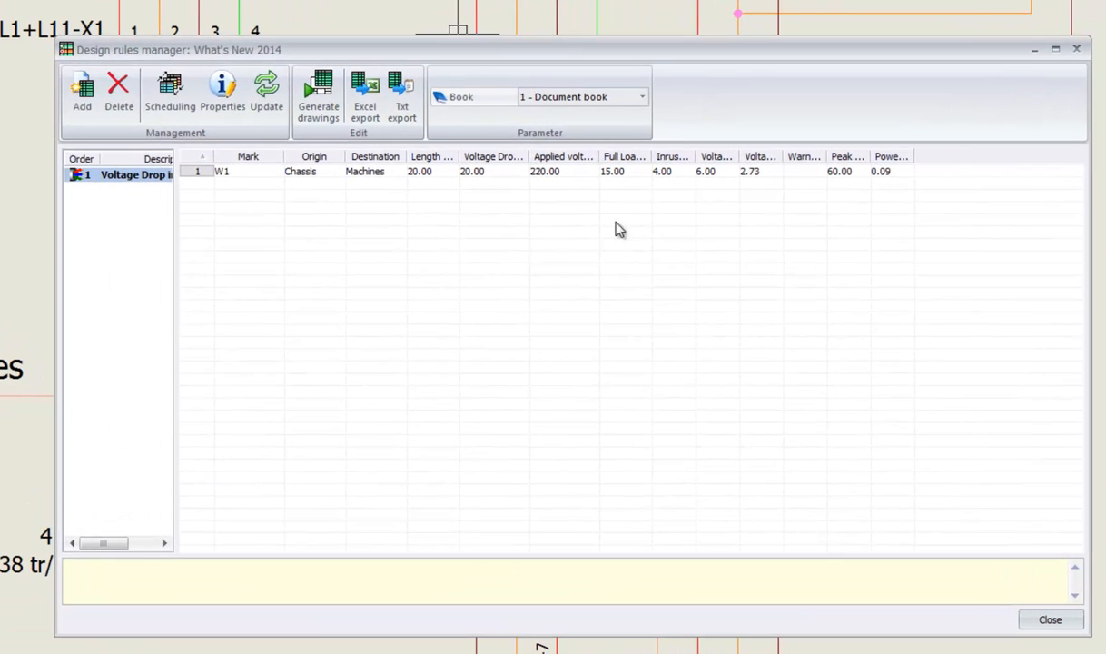
pyautogui.moveTo(918, 156); pyautogui.dragTo(962, 155)
pyautogui.moveTo(870, 156); pyautogui.dragTo(914, 155)
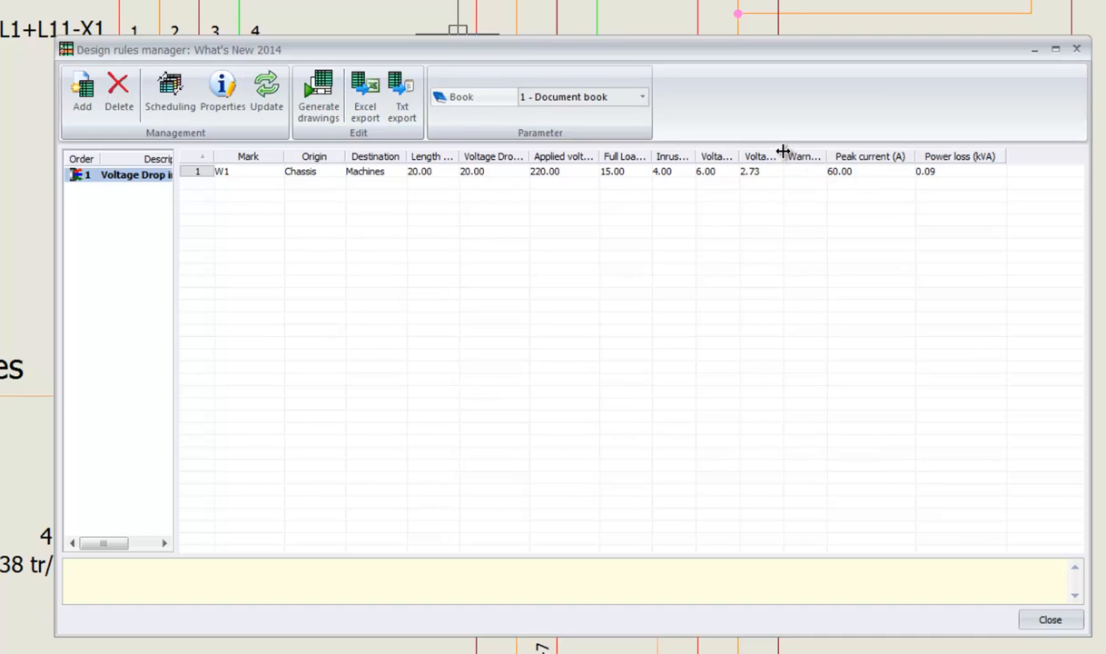
pyautogui.moveTo(783, 151); pyautogui.dragTo(837, 151)
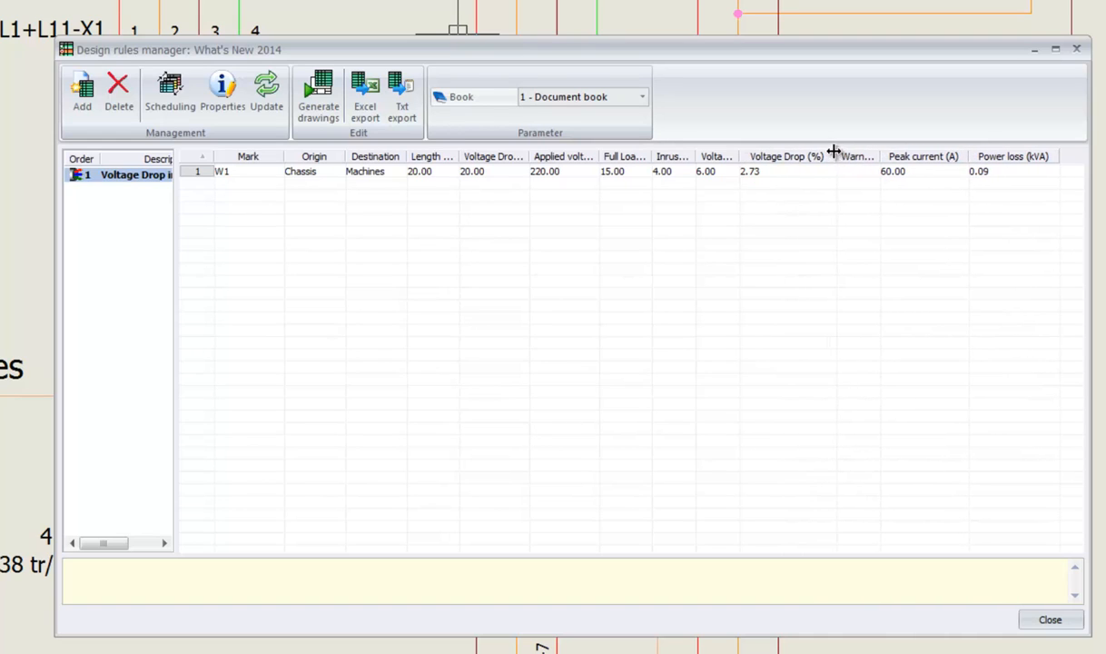
pyautogui.moveTo(739, 155); pyautogui.dragTo(787, 156)
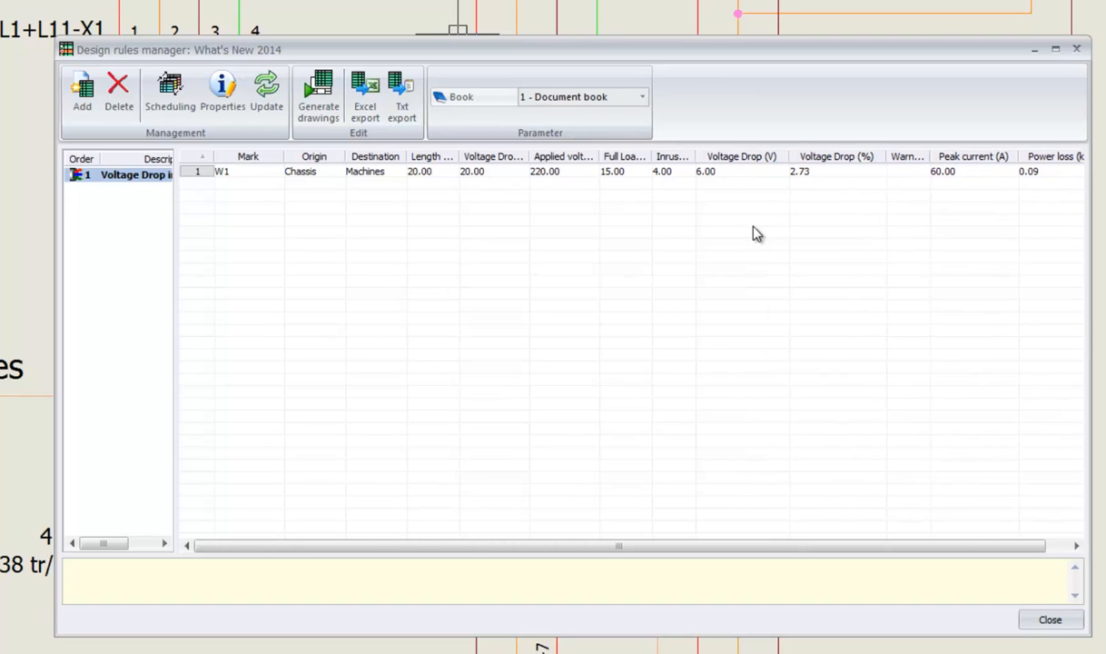
pyautogui.click(563, 176)
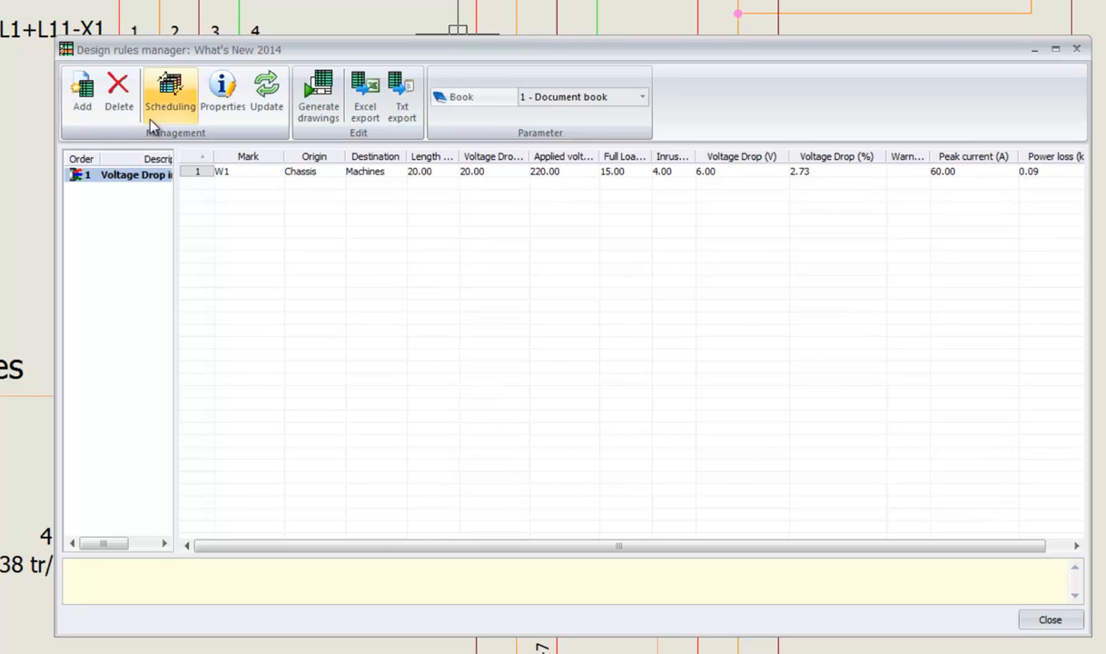
# Add the EmptyTerminalStrips_Metric, WireWithoutMark_Metric and UnusedCable_Metric templates to the project's design rules
pyautogui.click(83, 93)
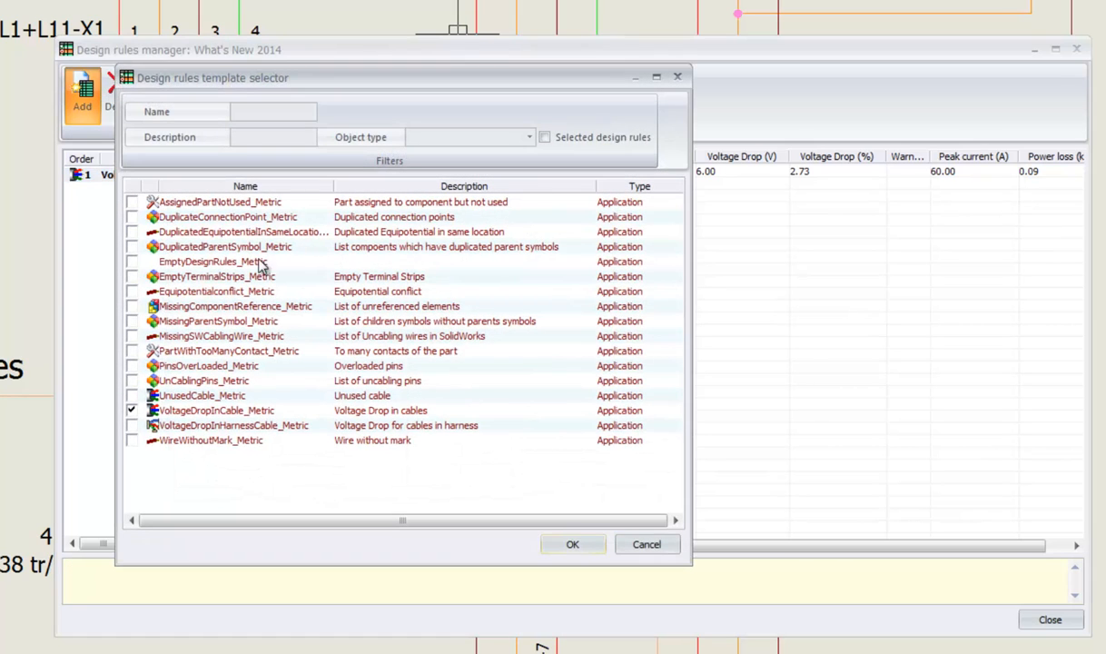
pyautogui.click(133, 277)
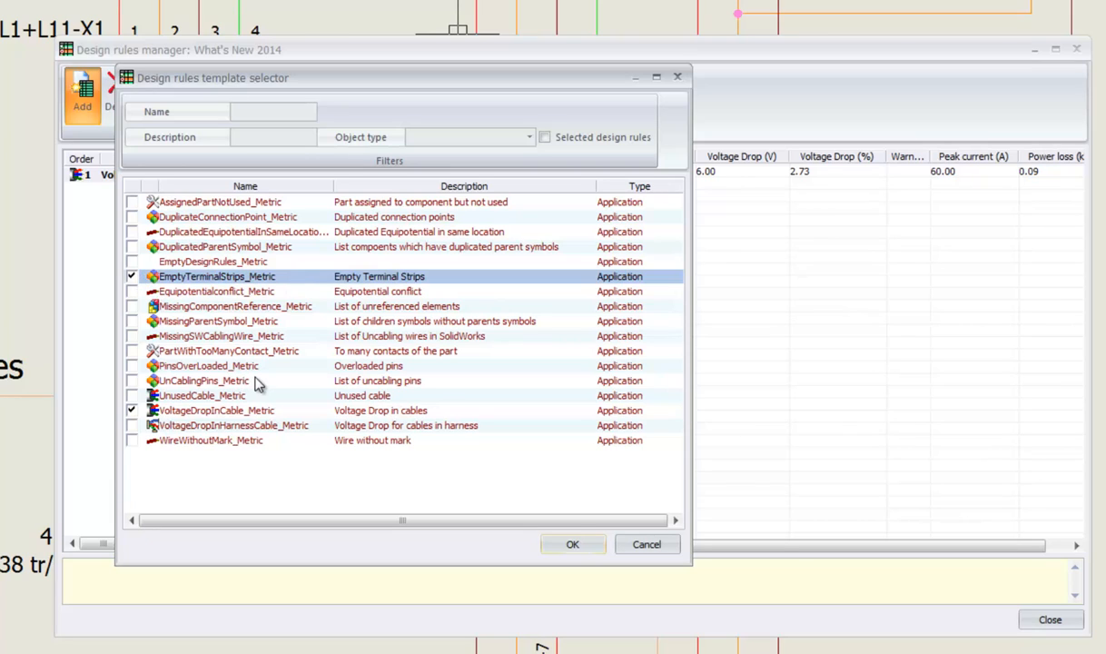
pyautogui.click(132, 441)
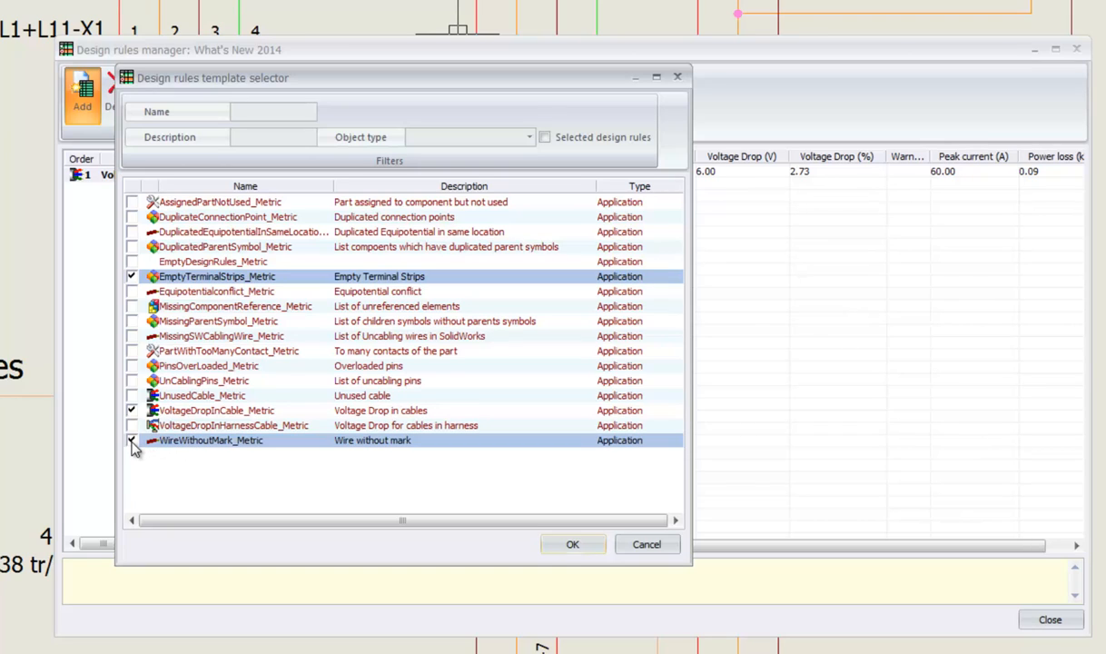
pyautogui.click(132, 396)
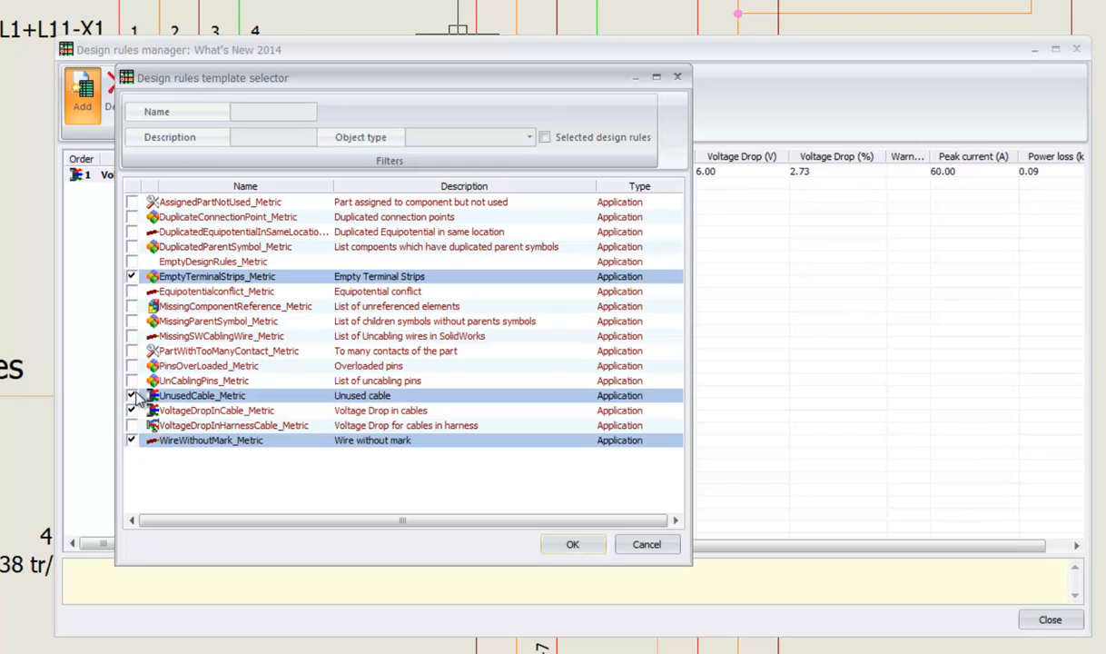
pyautogui.click(573, 545)
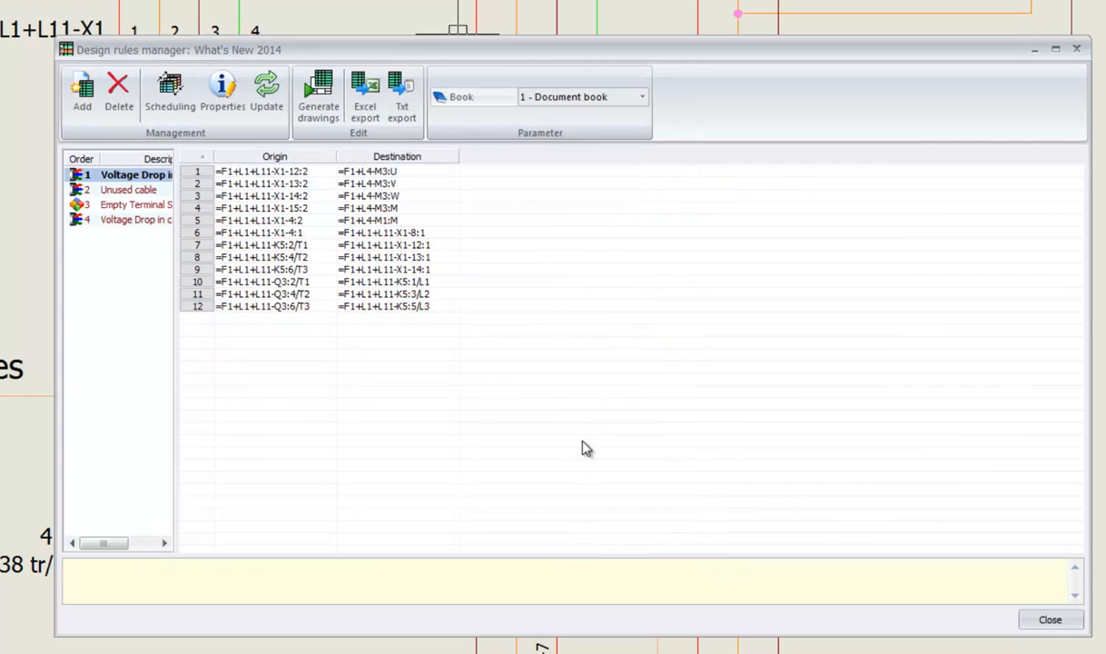
# Review the results of the unused cable, empty terminal strips, voltage drop and wire without mark rules, and close the design rules manager
pyautogui.moveTo(179, 262); pyautogui.dragTo(294, 261)
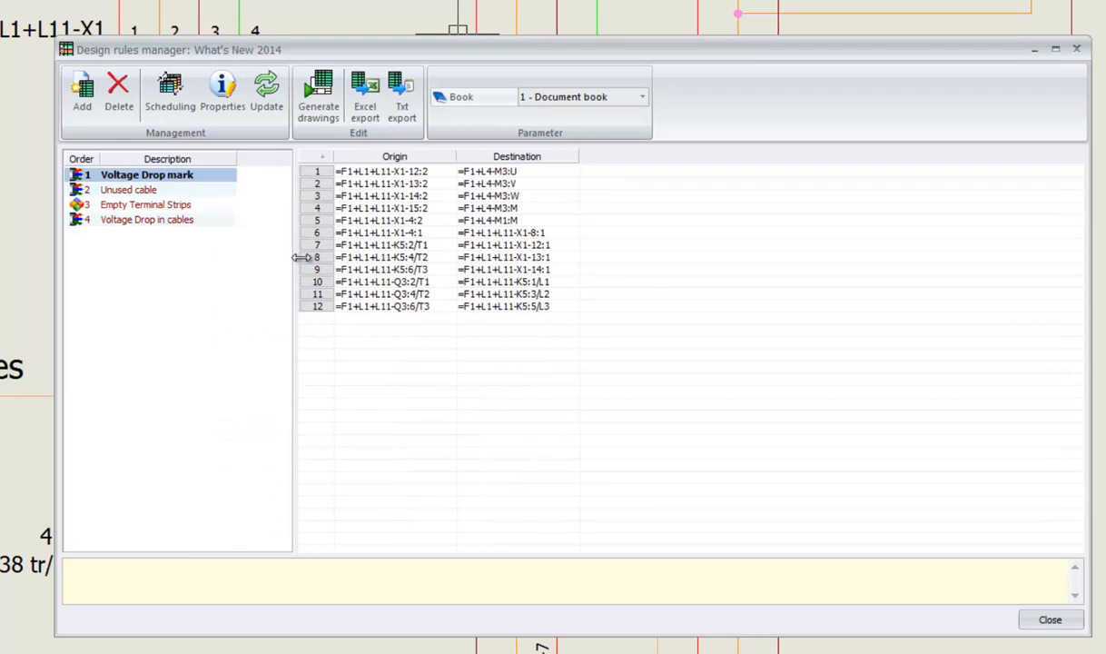
pyautogui.click(127, 193)
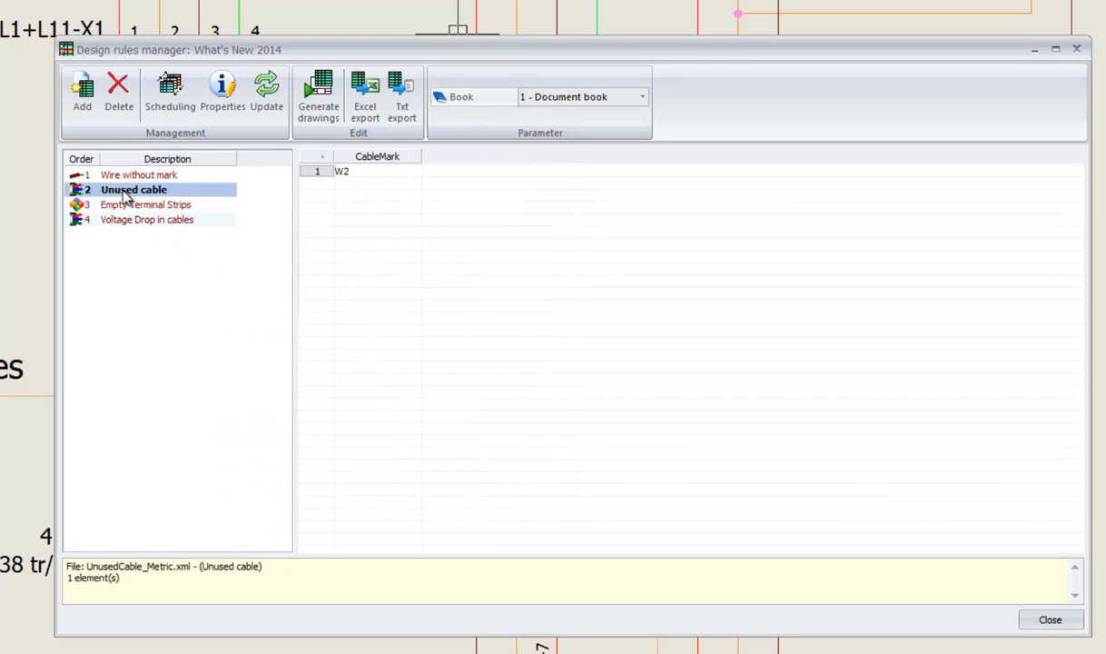
pyautogui.click(129, 207)
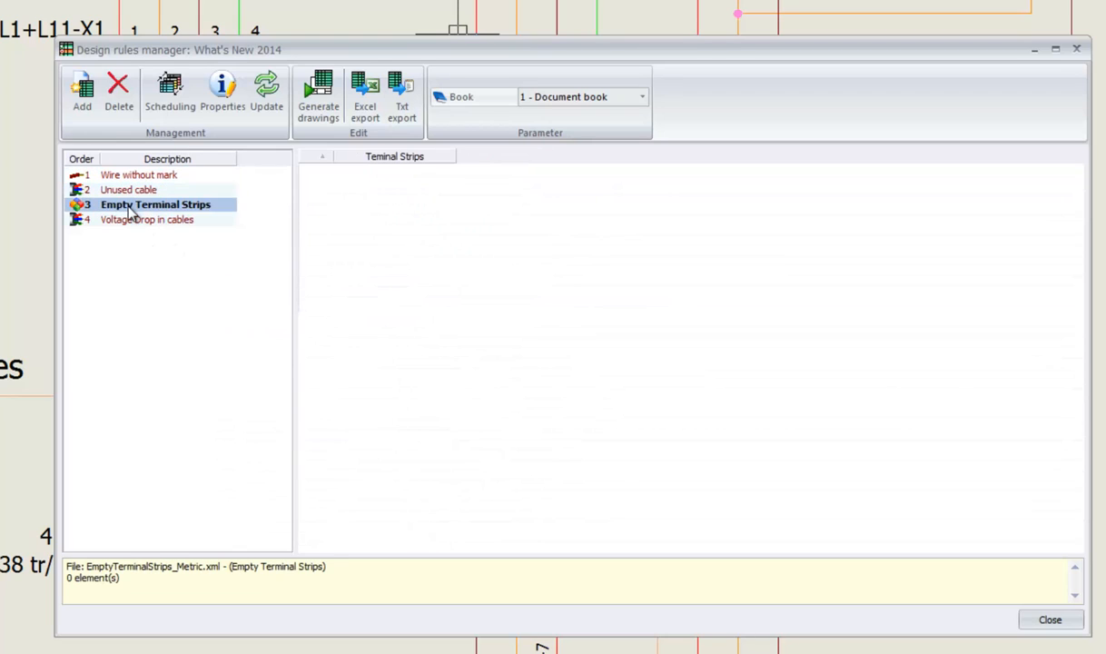
pyautogui.click(133, 222)
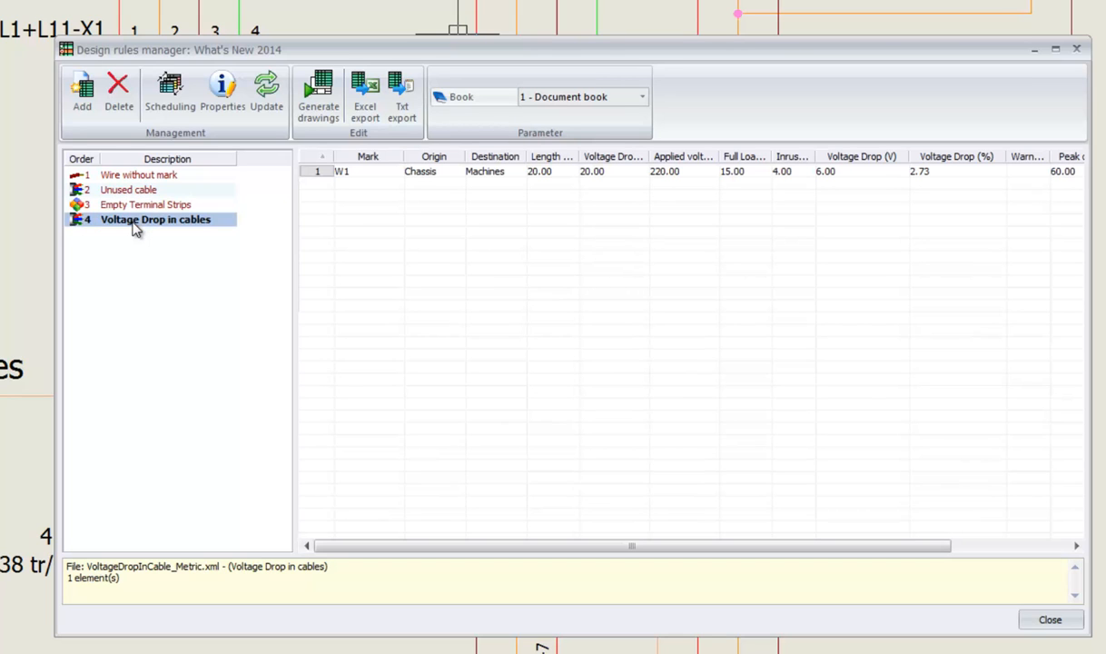
pyautogui.click(123, 176)
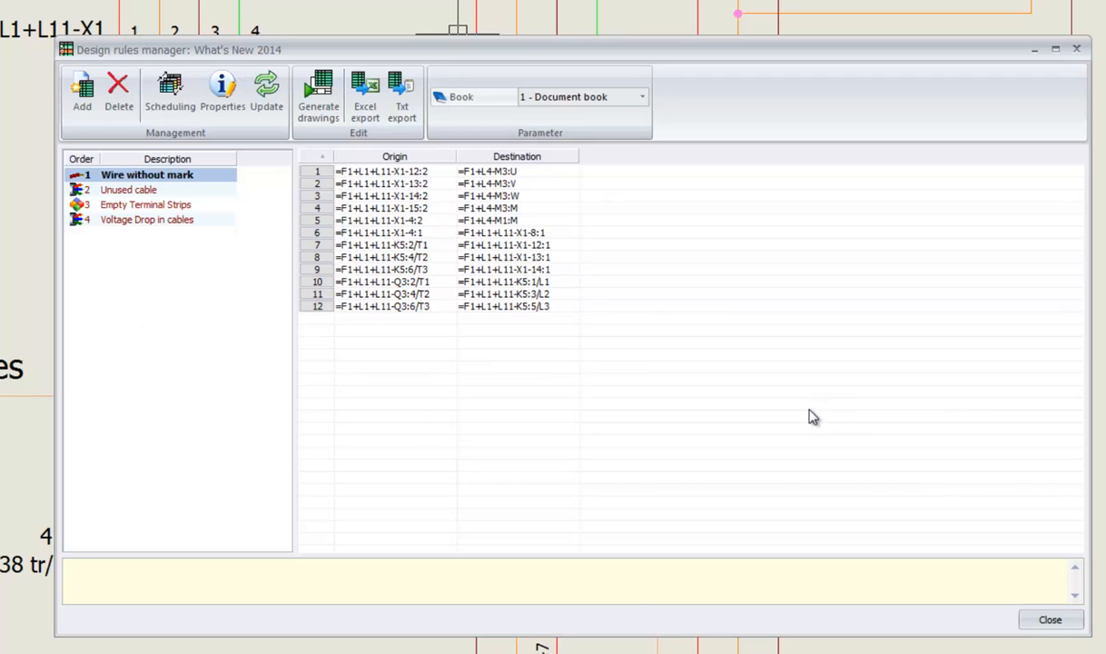
pyautogui.click(1051, 622)
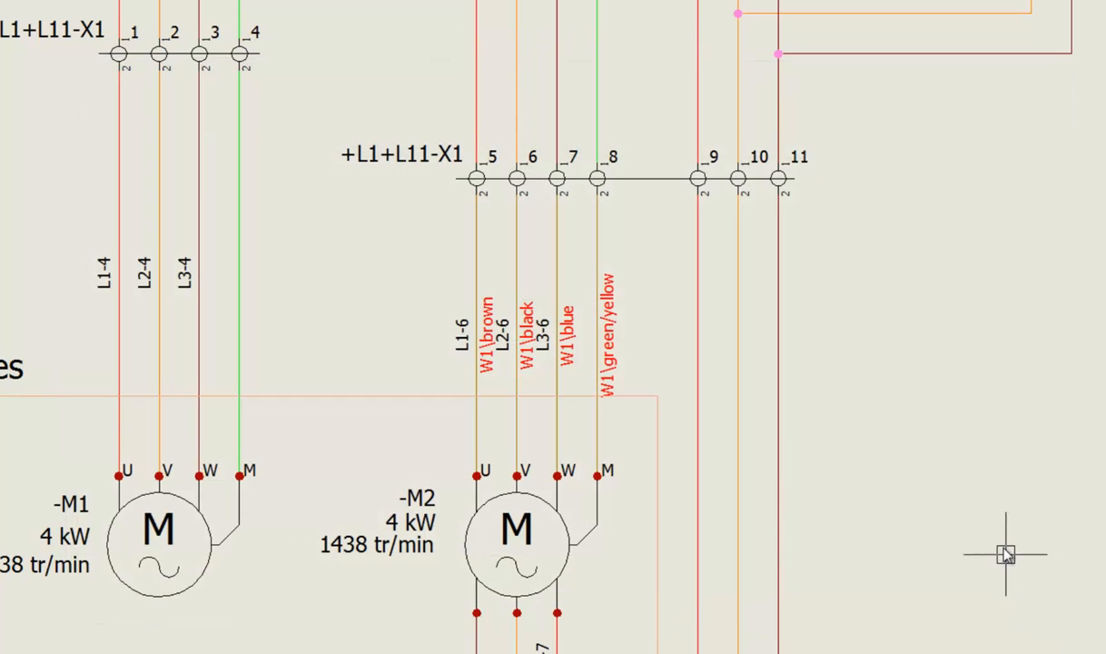
# Publish all drawings of the What's New 2014 project to eDrawings
pyautogui.scroll(-2, 990, 532)
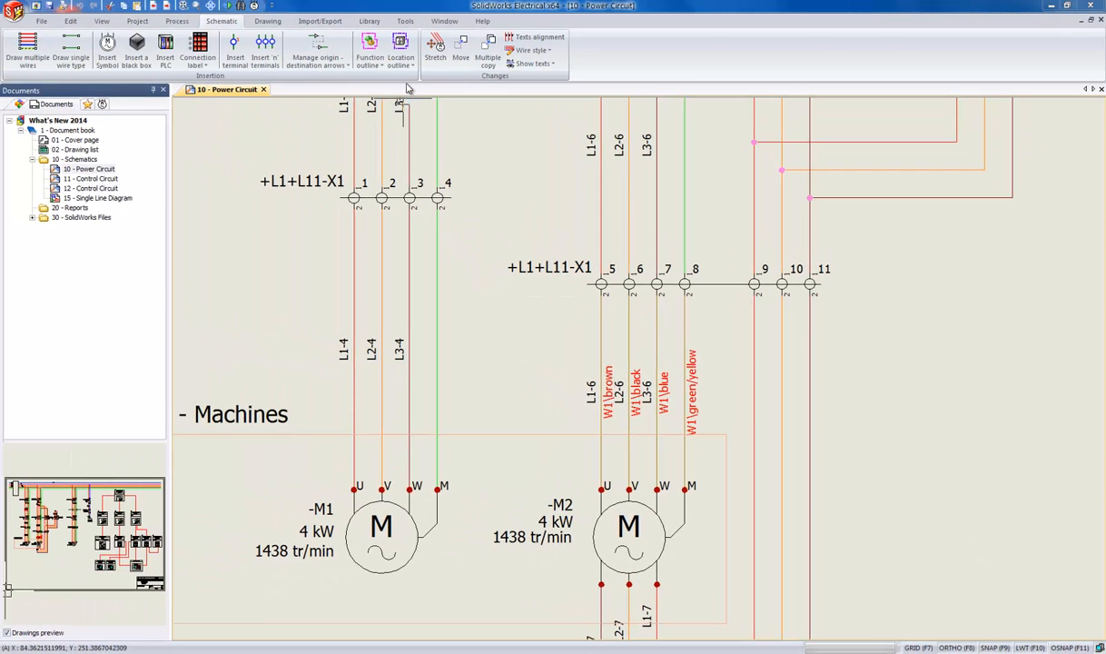
pyautogui.click(320, 21)
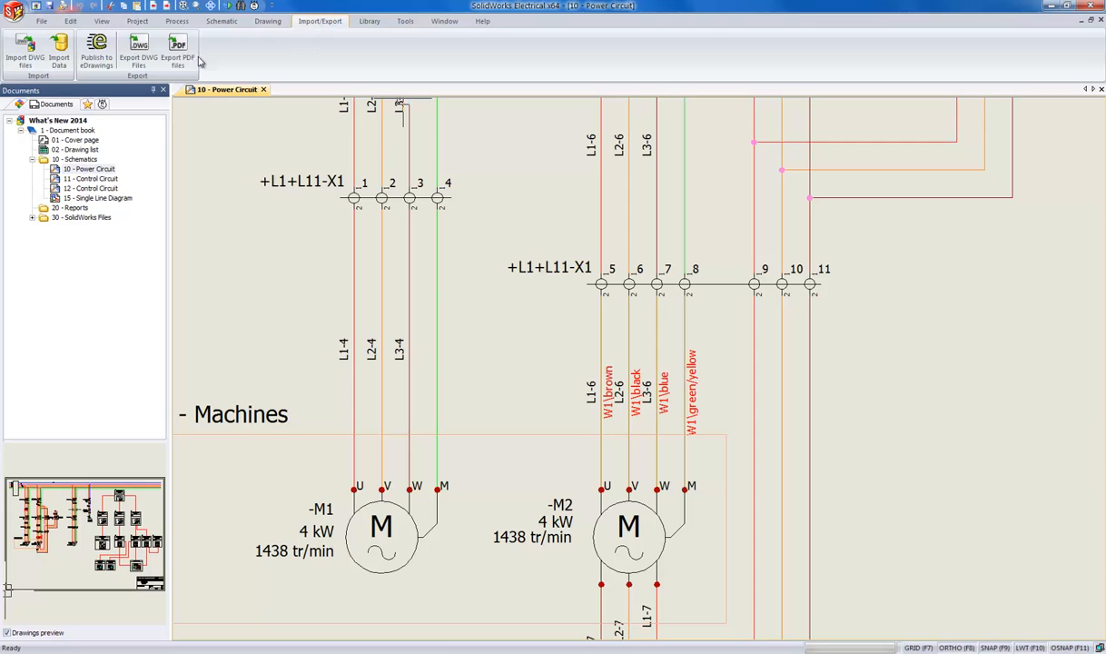
pyautogui.click(92, 52)
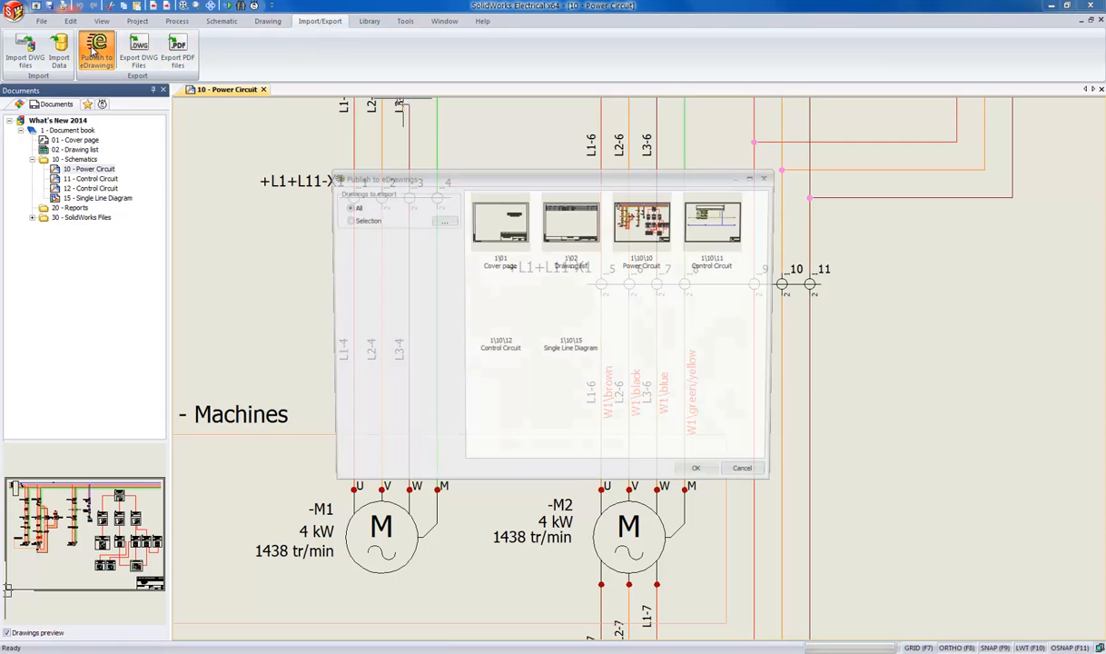
pyautogui.click(704, 475)
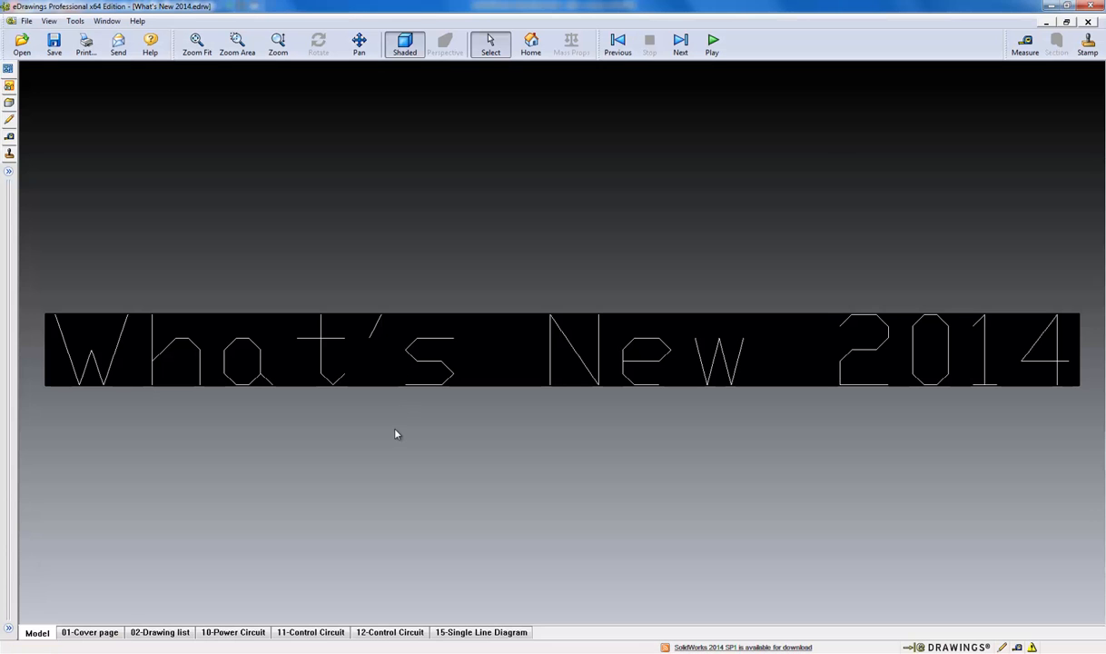
# Look through the published cover page, drawing list and power circuit sheets, examining the motor circuits and cable core labels up close
pyautogui.click(88, 633)
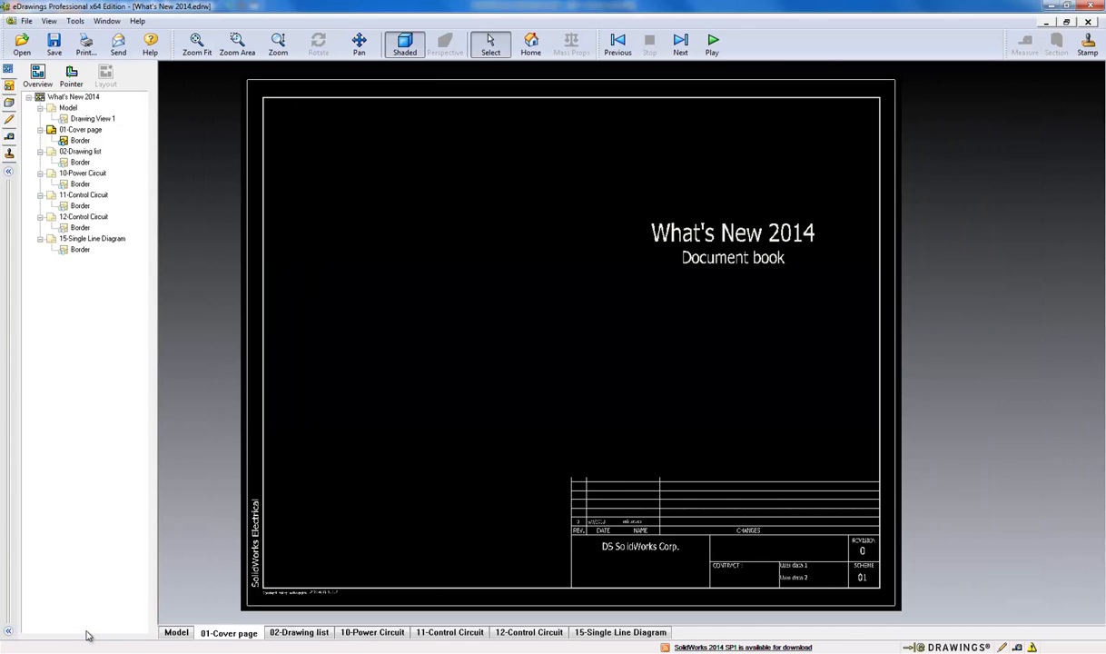
pyautogui.click(296, 633)
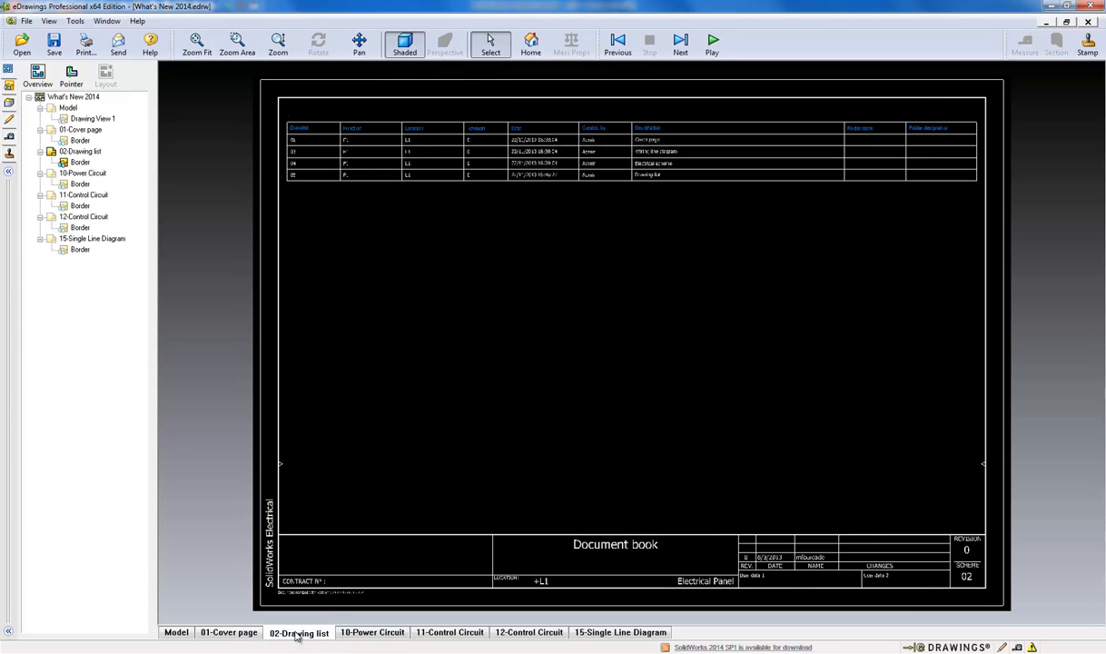
pyautogui.click(378, 636)
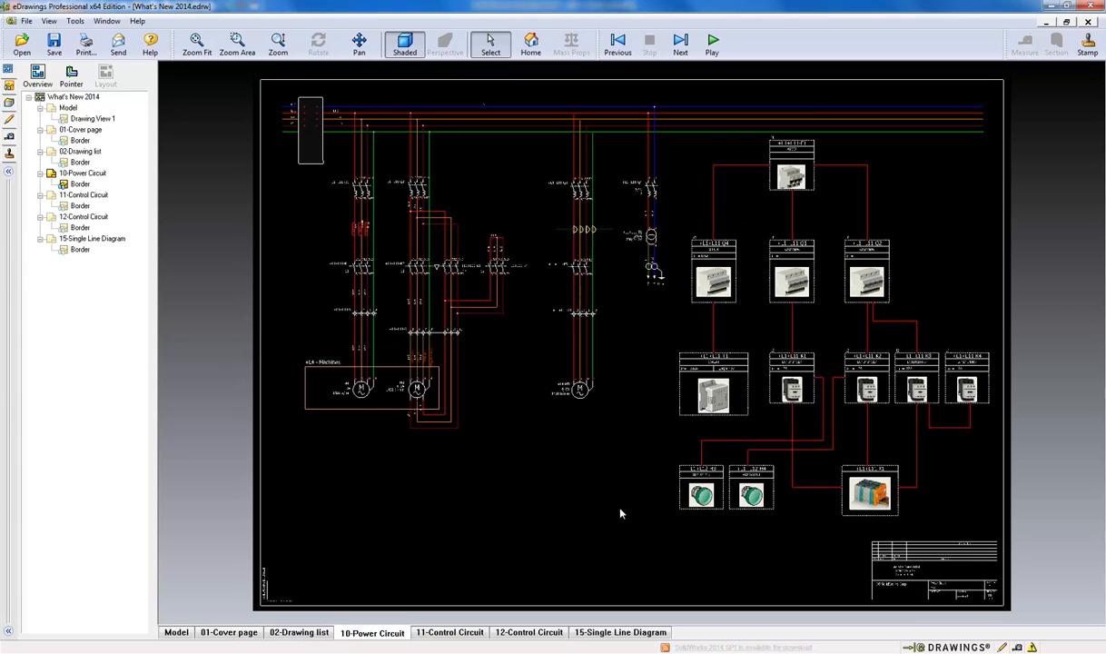
pyautogui.scroll(-1, 630, 511)
pyautogui.moveTo(595, 509); pyautogui.dragTo(447, 462, button='middle')
pyautogui.scroll(1, 456, 466)
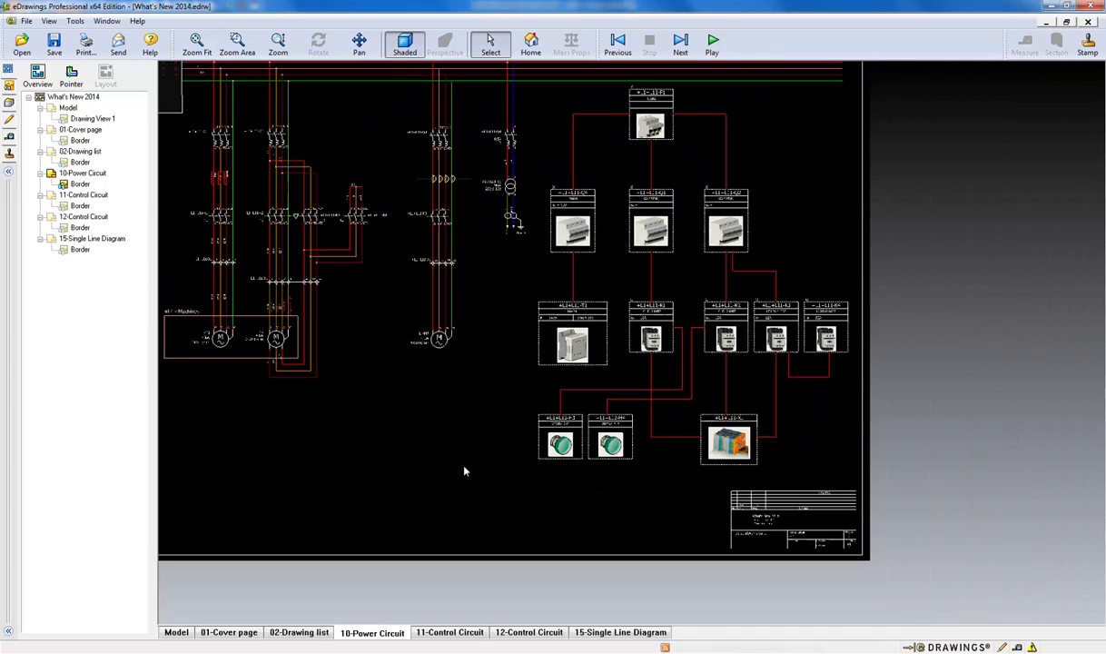
pyautogui.scroll(-6, 535, 444)
pyautogui.moveTo(565, 406); pyautogui.dragTo(594, 576, button='middle')
pyautogui.moveTo(354, 397); pyautogui.dragTo(879, 455, button='middle')
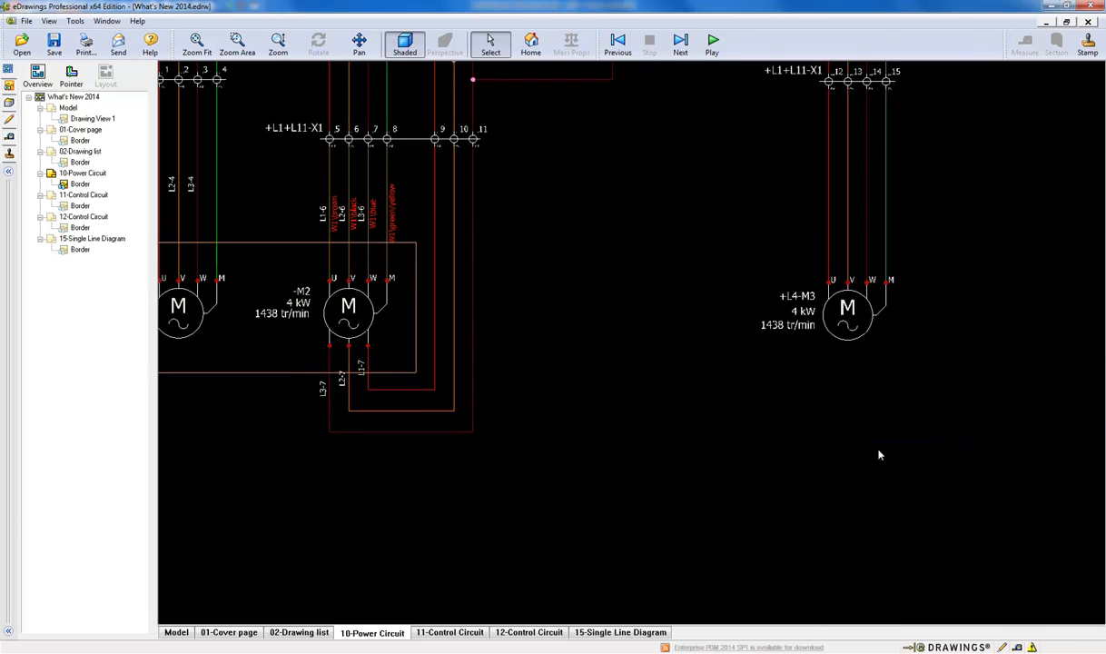
pyautogui.moveTo(356, 434); pyautogui.dragTo(538, 432, button='middle')
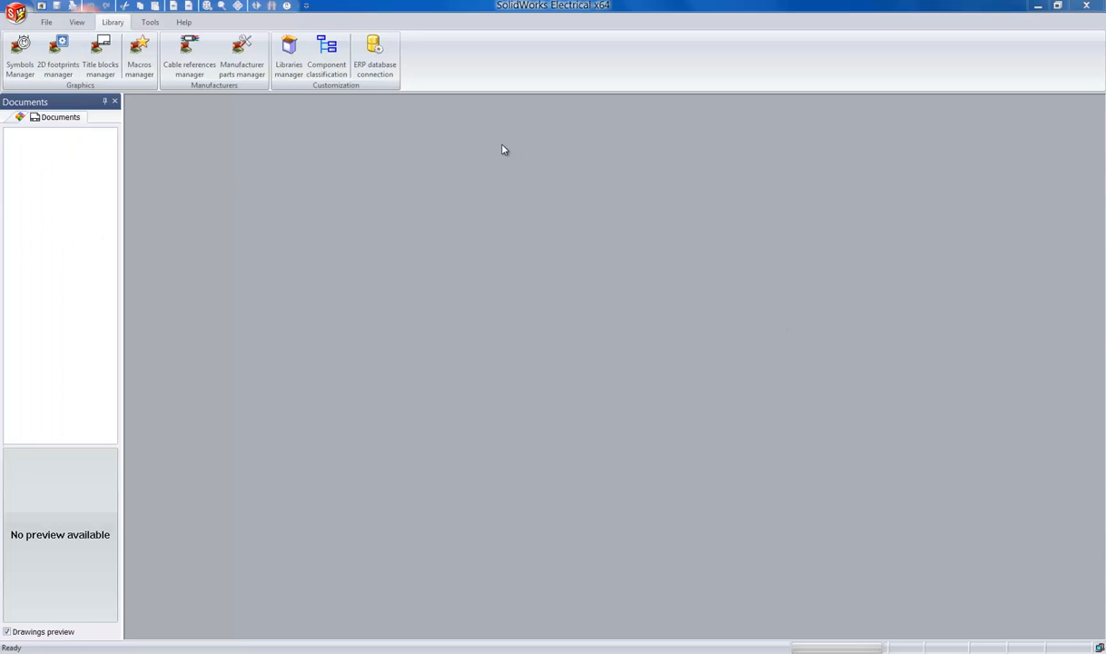
# Open the SolidWorks Electrical Portal through the manufacturer parts manager's online content and view its catalog of manufacturer part files
pyautogui.click(236, 56)
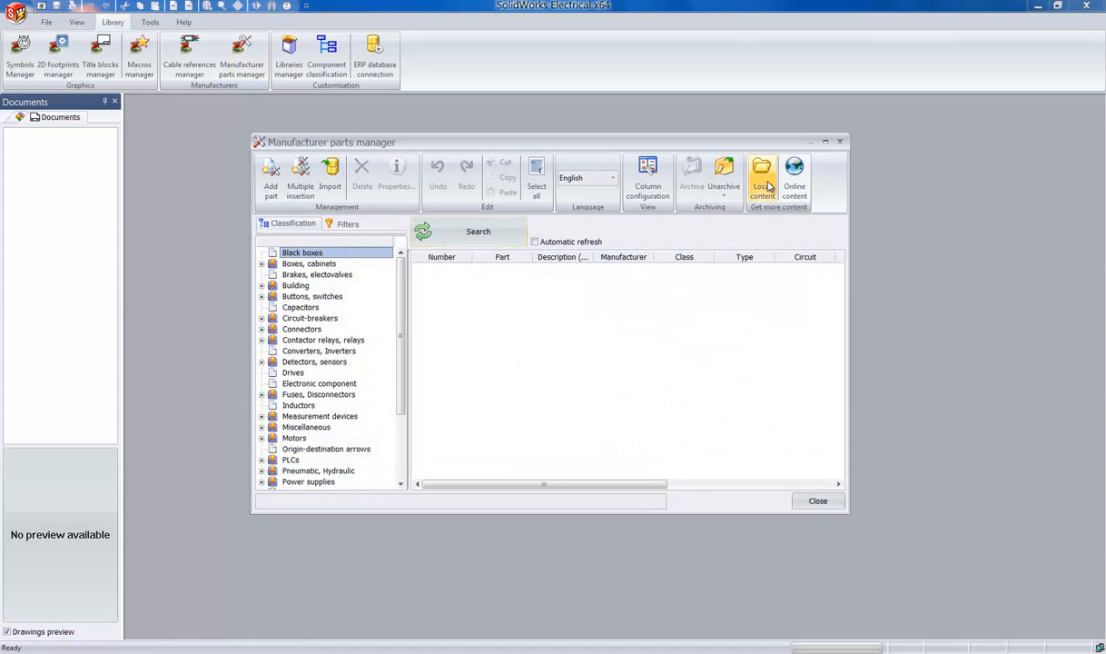
pyautogui.click(794, 167)
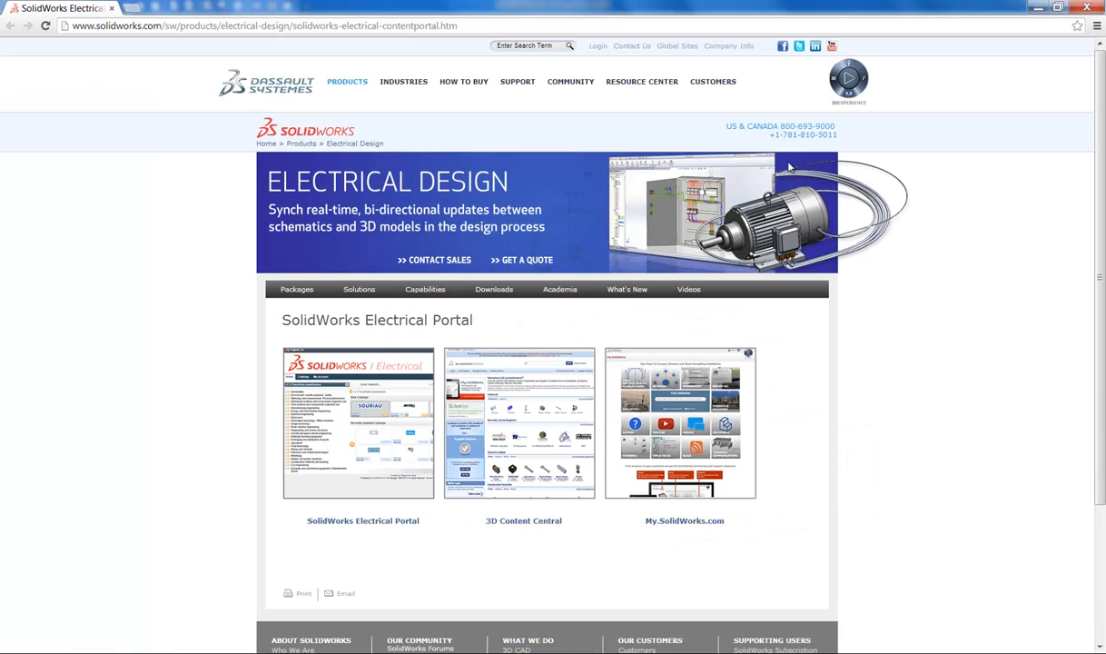
pyautogui.click(373, 522)
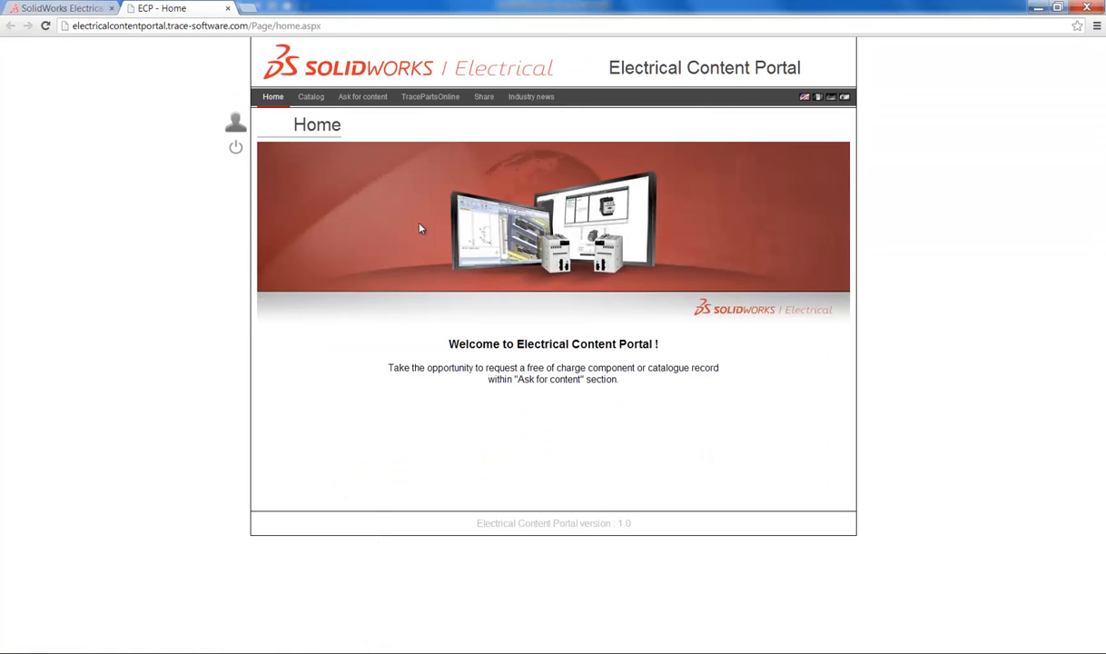
pyautogui.click(309, 98)
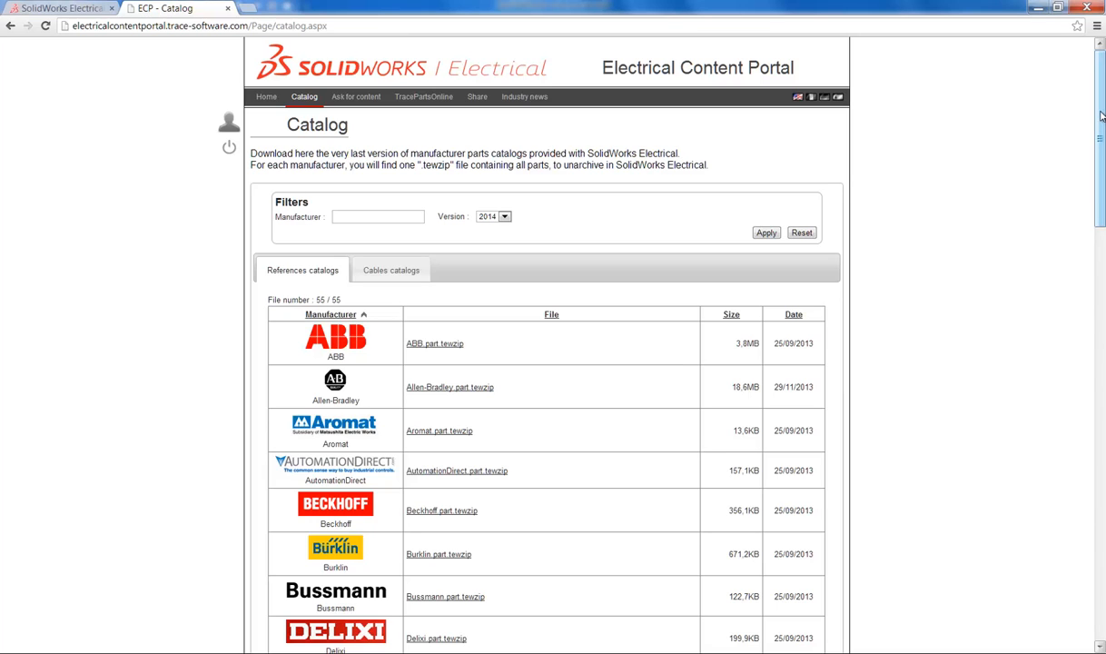
pyautogui.moveTo(1102, 117)
pyautogui.mouseDown()
pyautogui.moveTo(1102, 440)
pyautogui.moveTo(1102, 113)
pyautogui.mouseUp()
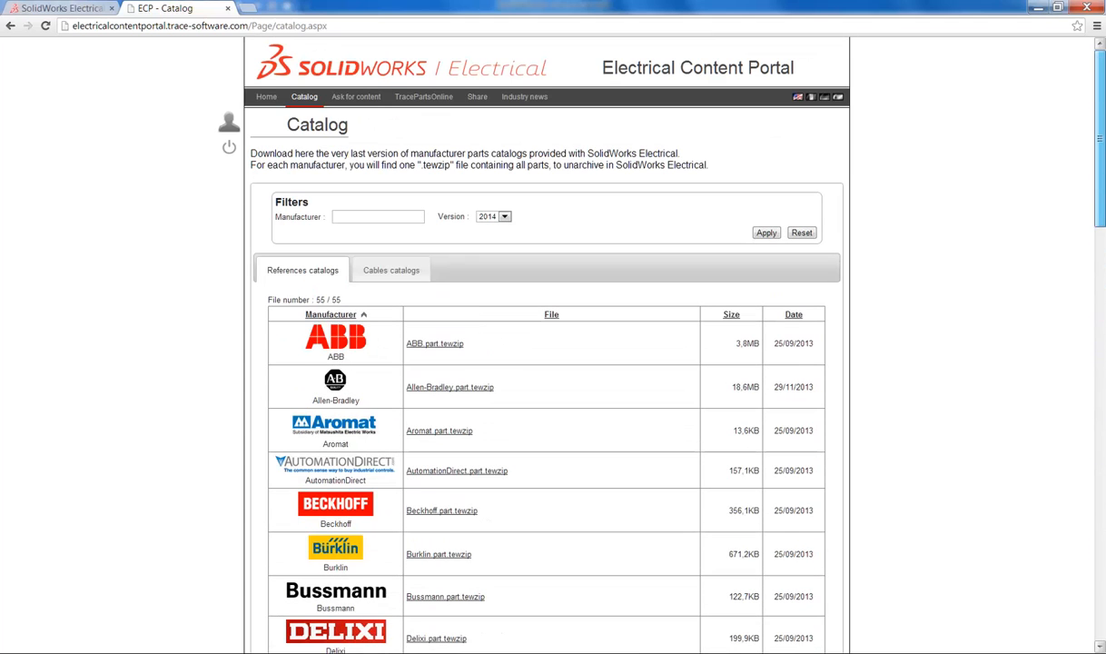
# Browse TracePartsOnline's electrical accessories for contactors and select reference LC1 K0901 of the 3 or 4-pole TeSys K AC-1 contactors
pyautogui.click(408, 99)
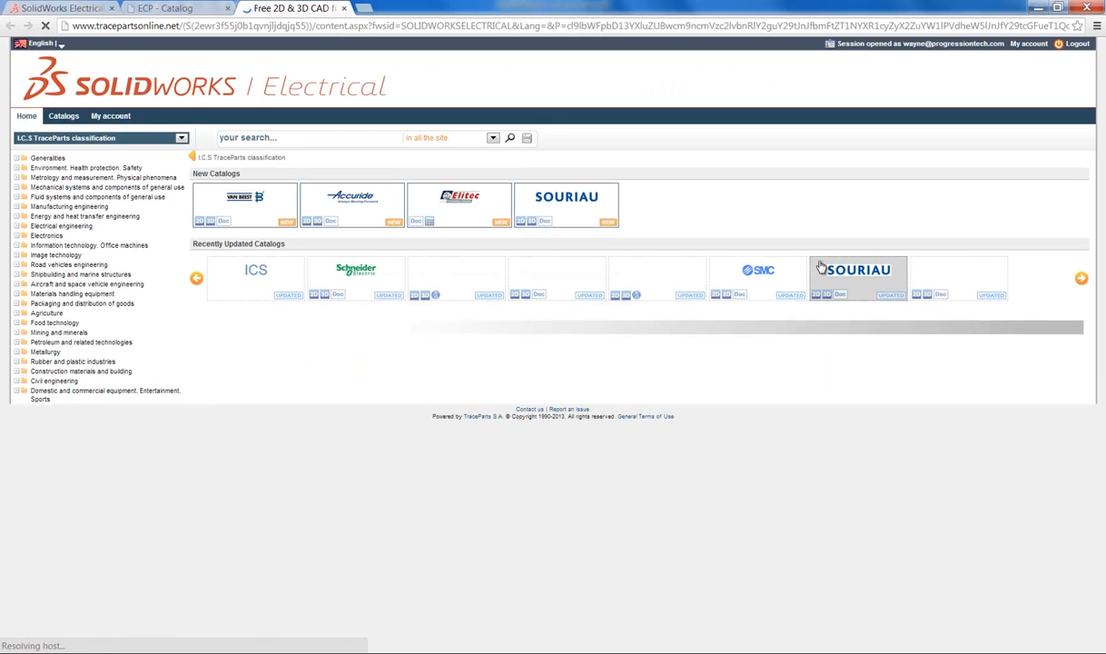
pyautogui.click(15, 227)
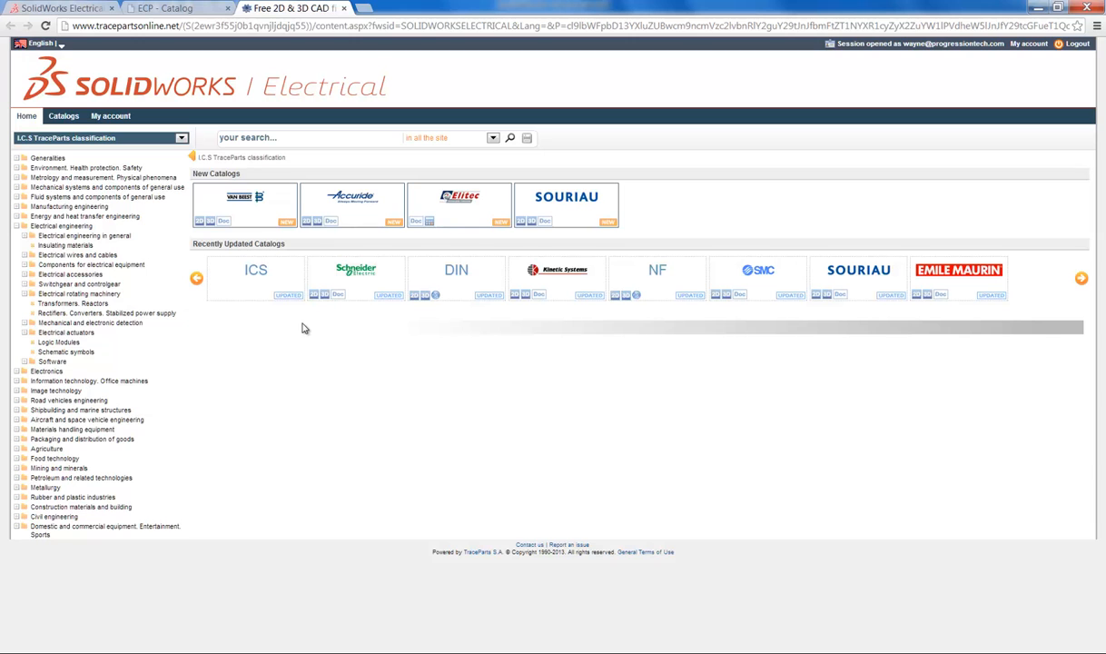
pyautogui.click(73, 274)
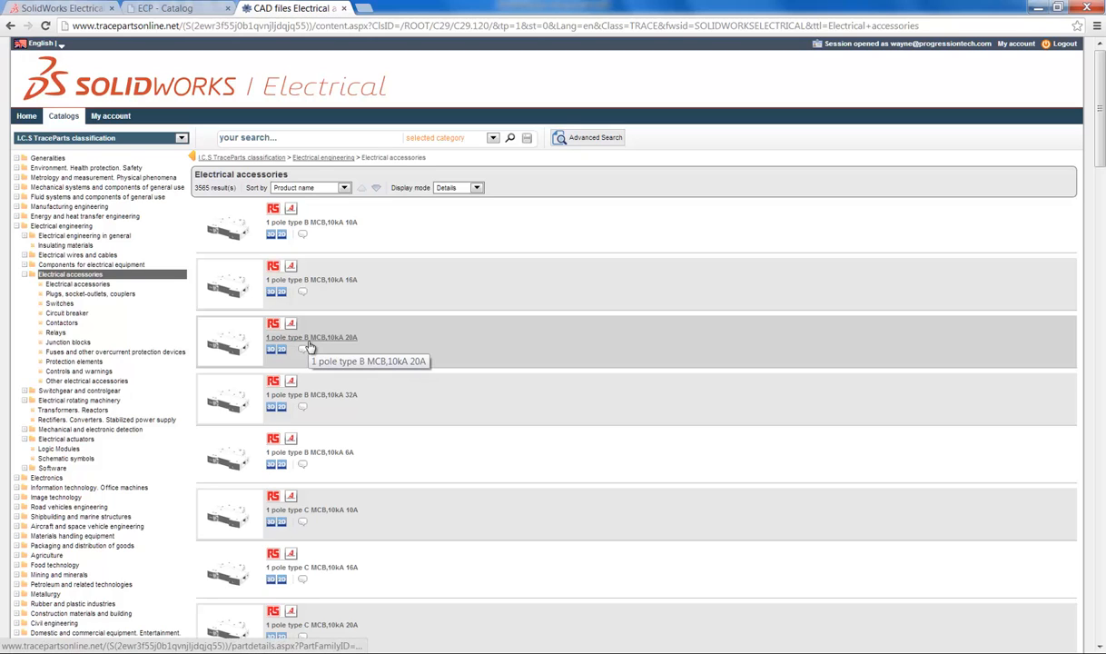
pyautogui.click(63, 323)
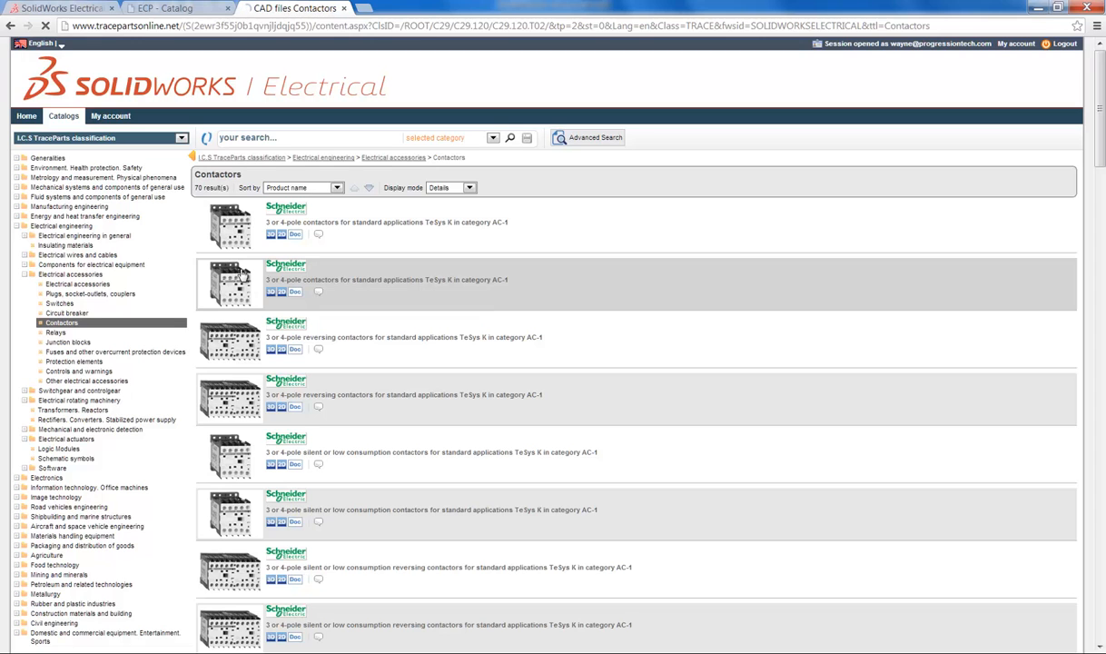
pyautogui.click(899, 323)
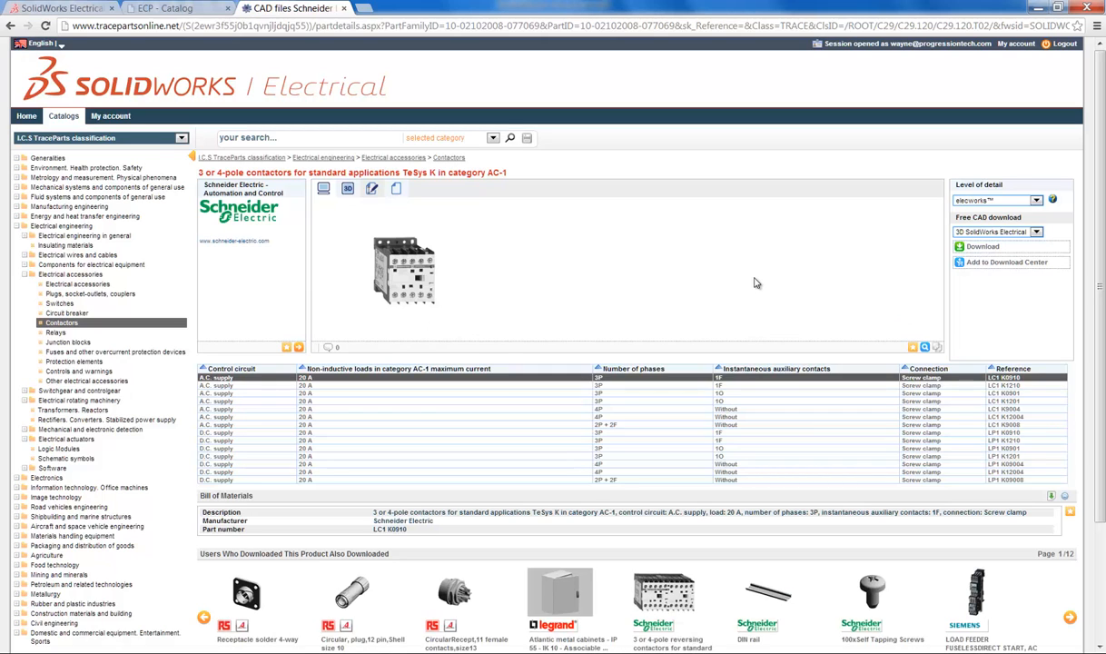
pyautogui.click(229, 400)
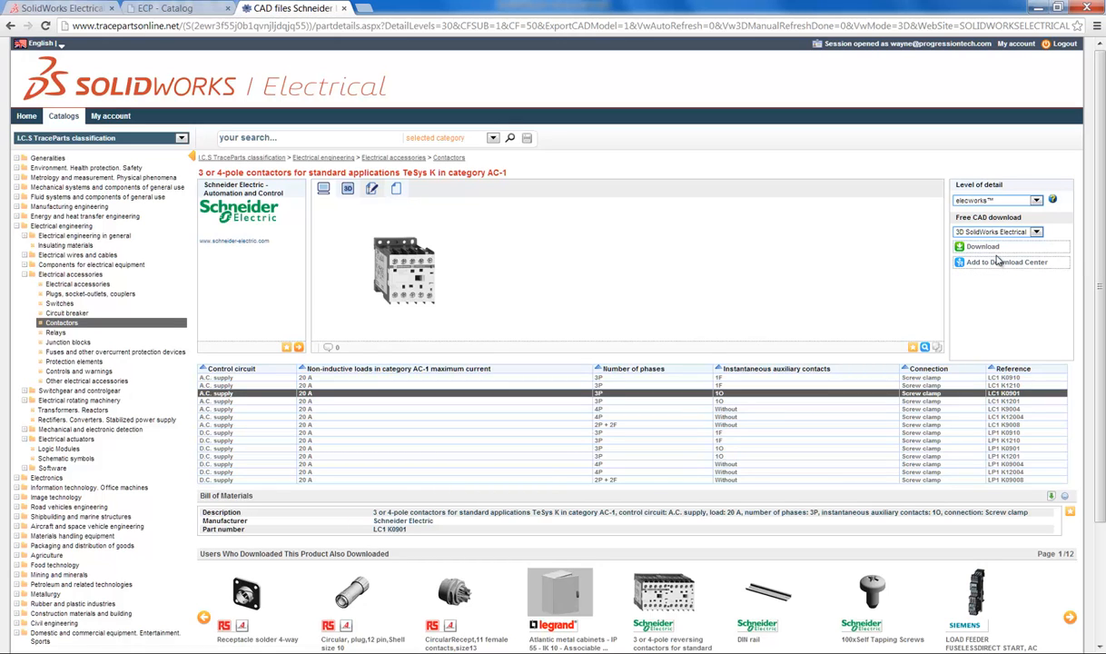
pyautogui.press('F12')
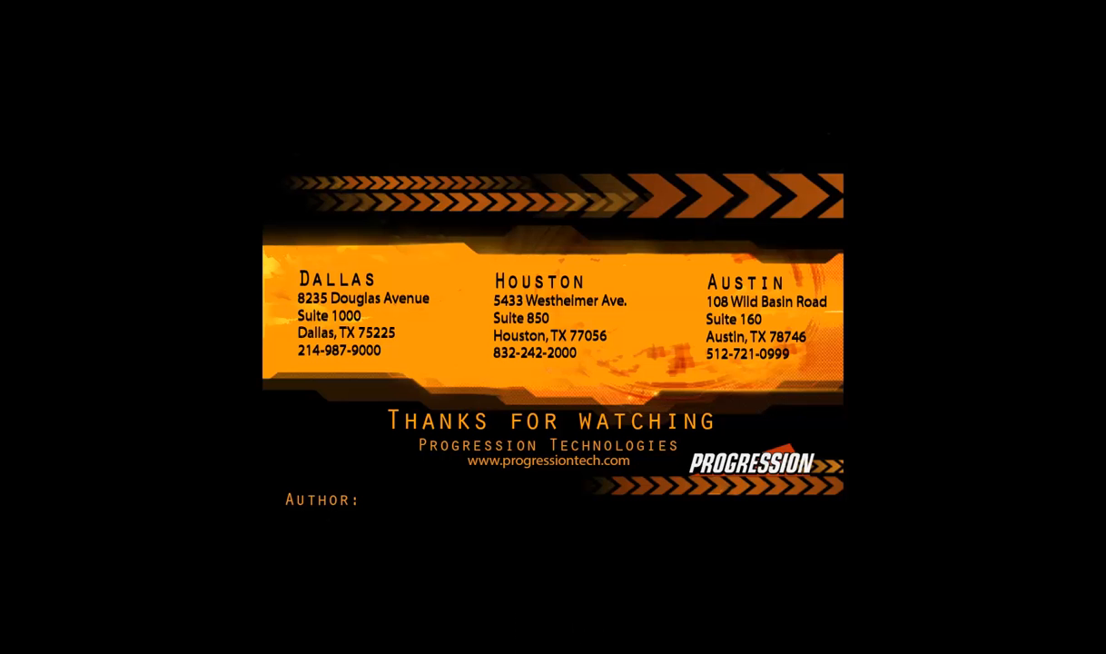